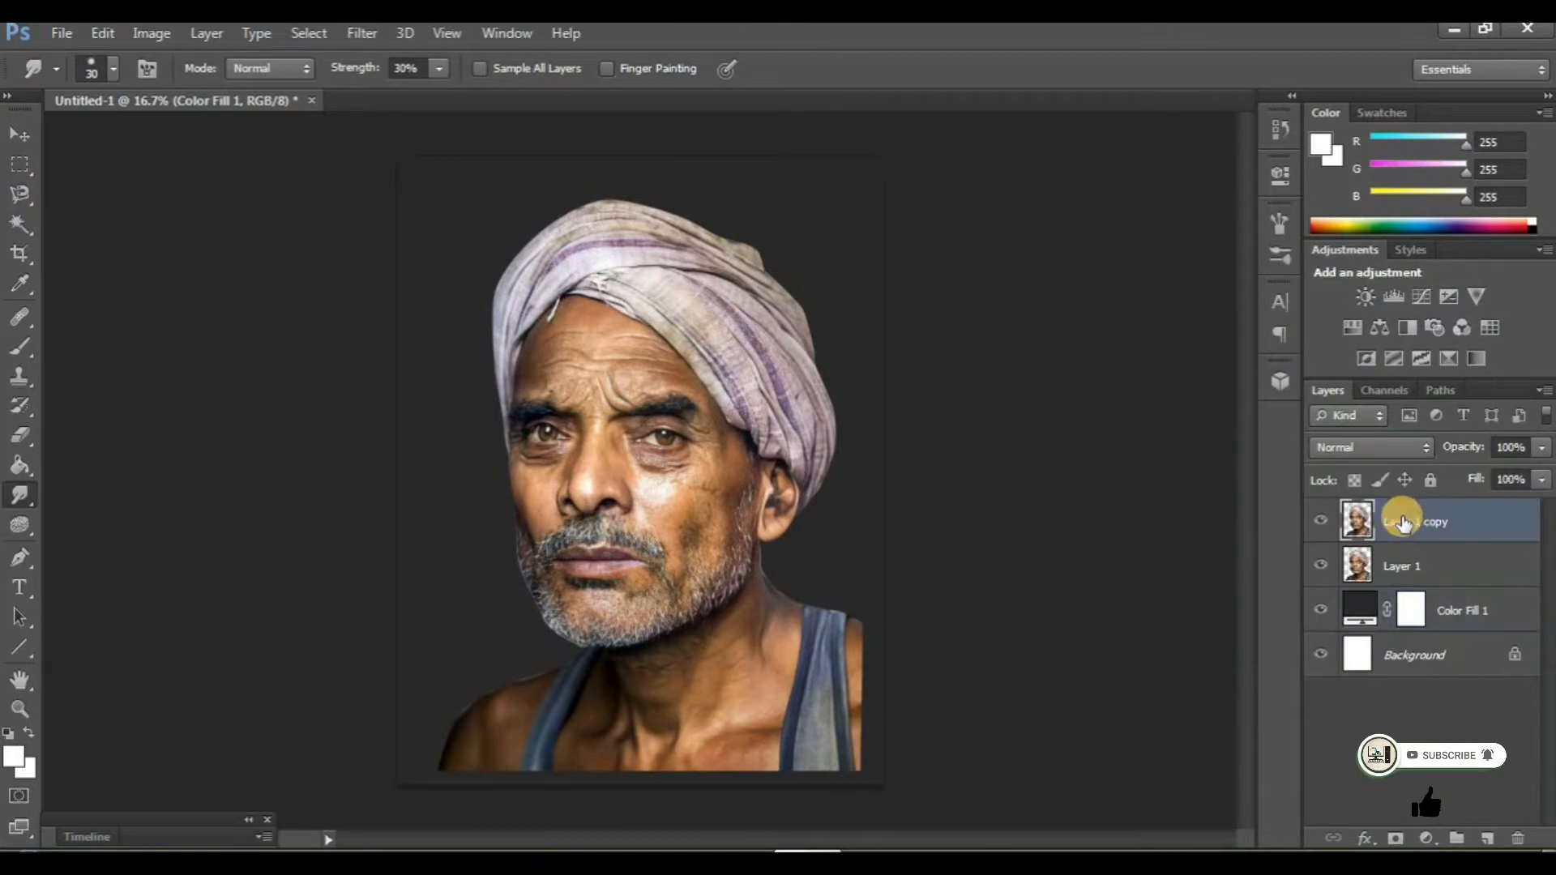
Smudge the upper forehead skin and wrinkles smooth on Layer 1 copy, using a 100 px brush at 35% strength.
{"action": "key", "text": "ctrl+plus"}
{"action": "key", "text": "ctrl+plus"}
{"action": "key", "text": "ctrl+plus"}
{"action": "key", "text": "ctrl+plus"}
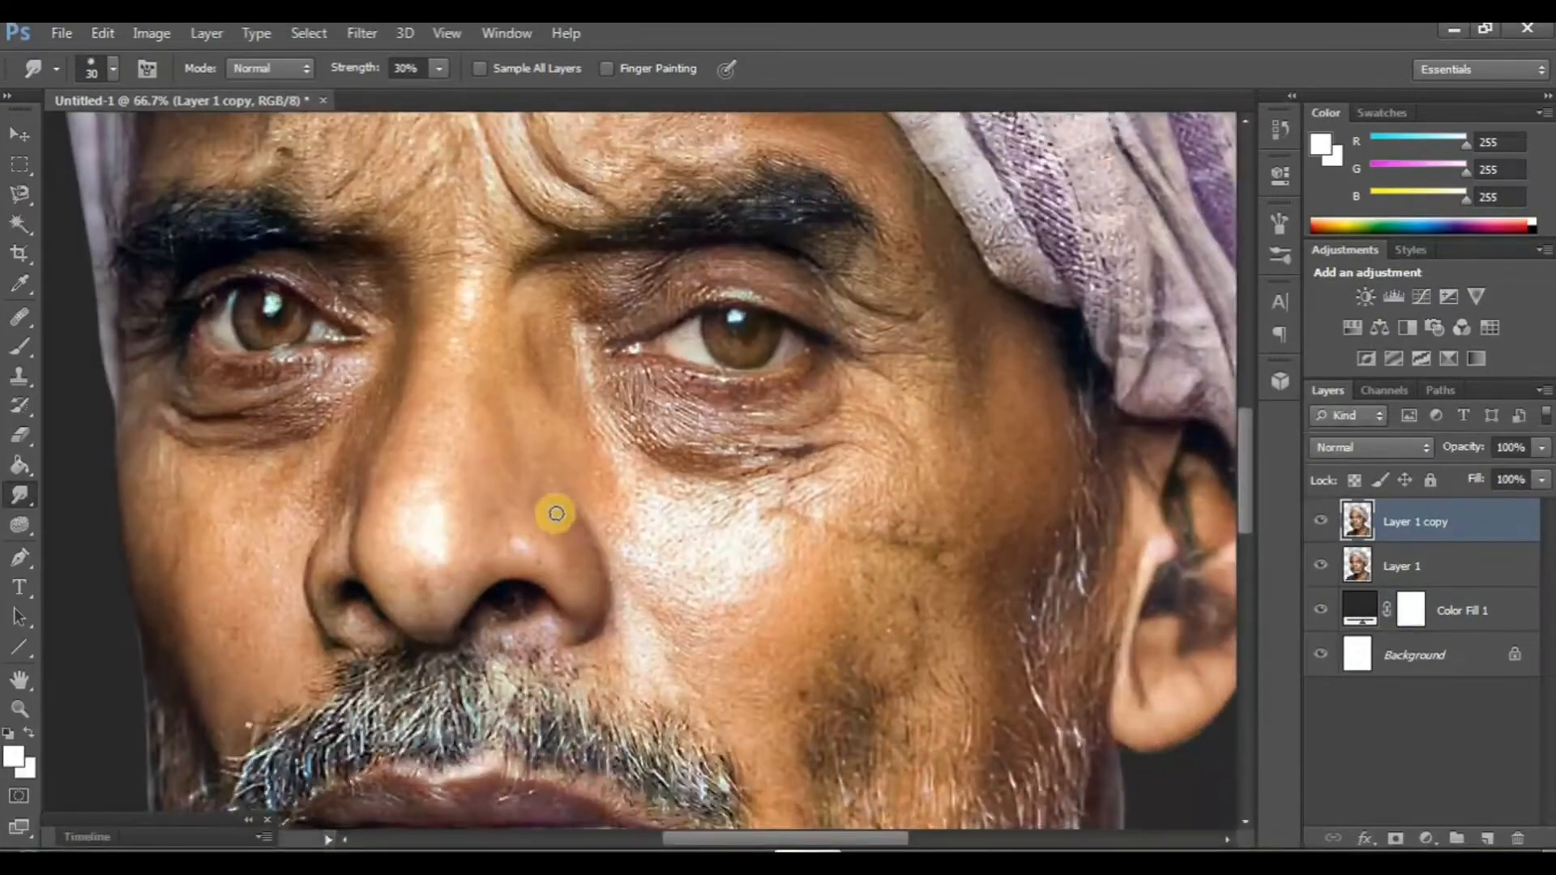
{"action": "scroll", "coordinate": [487, 521], "scroll_direction": "up", "scroll_amount": 5}
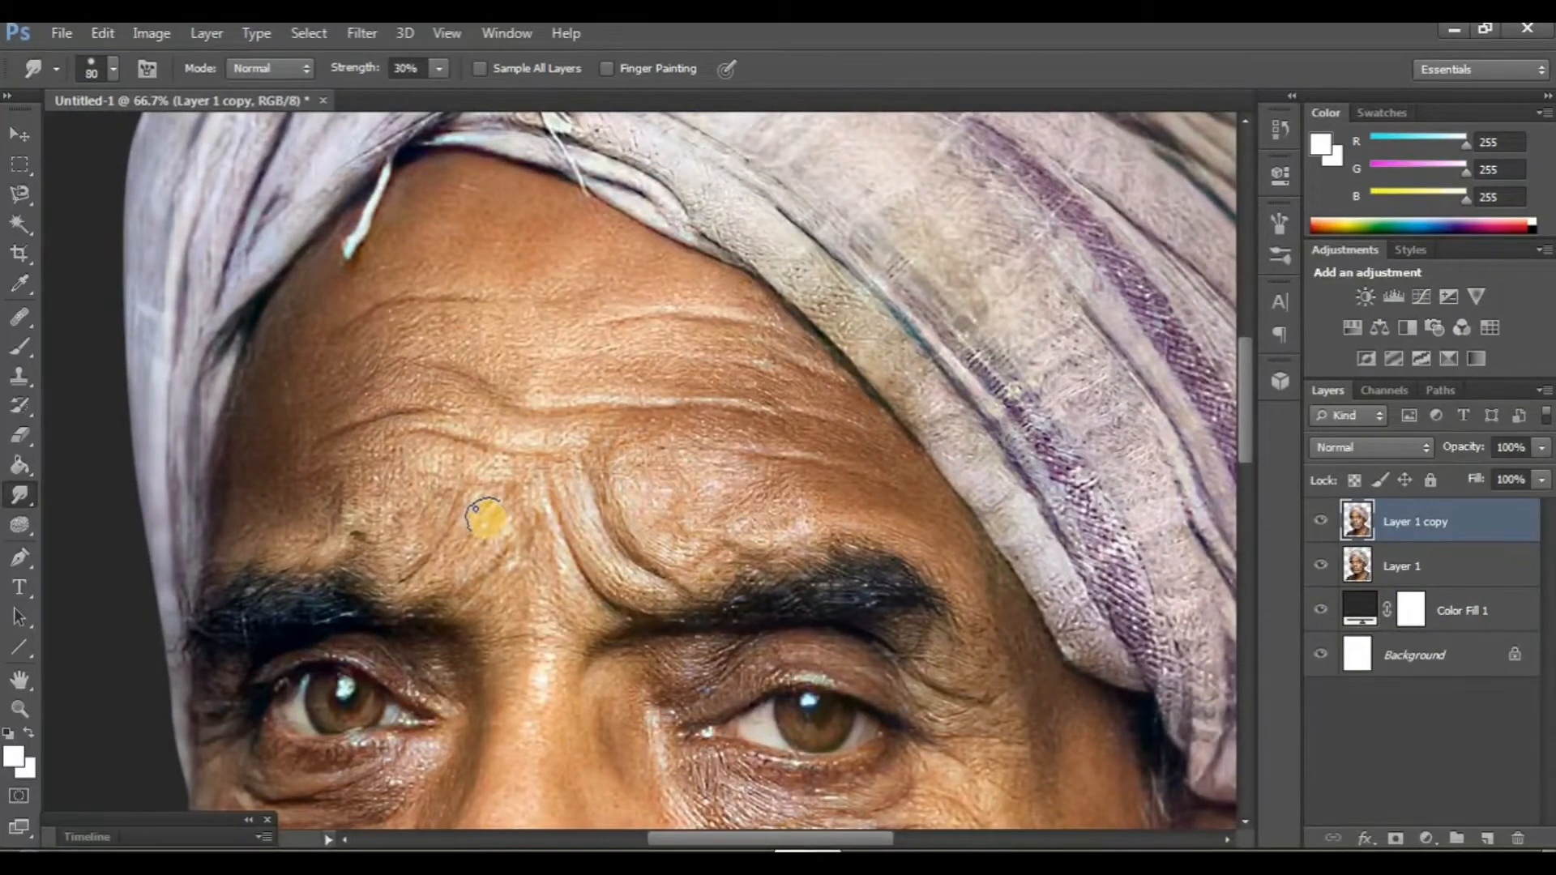
{"action": "key", "text": "bracketright"}
{"action": "key", "text": "bracketright"}
{"action": "scroll", "coordinate": [484, 516], "scroll_direction": "up", "scroll_amount": 3}
{"action": "scroll", "coordinate": [502, 446], "scroll_direction": "left", "scroll_amount": 1}
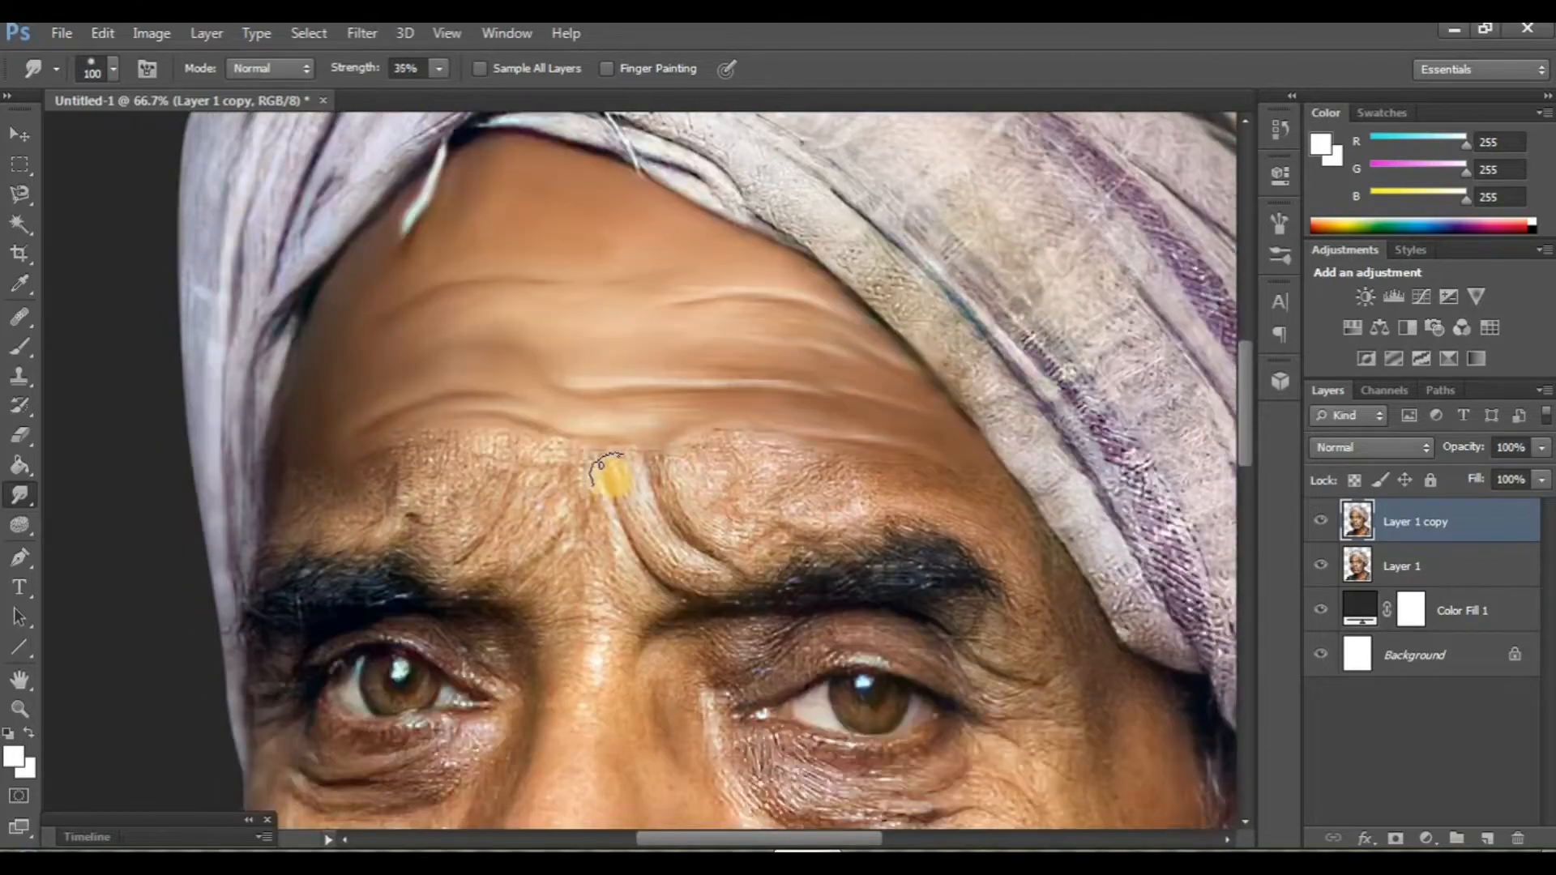
Smudge the frown creases between and above the eyebrows, and compare the forehead with the original layer.
{"action": "left_click_drag", "start_coordinate": [613, 476], "coordinate": [670, 421]}
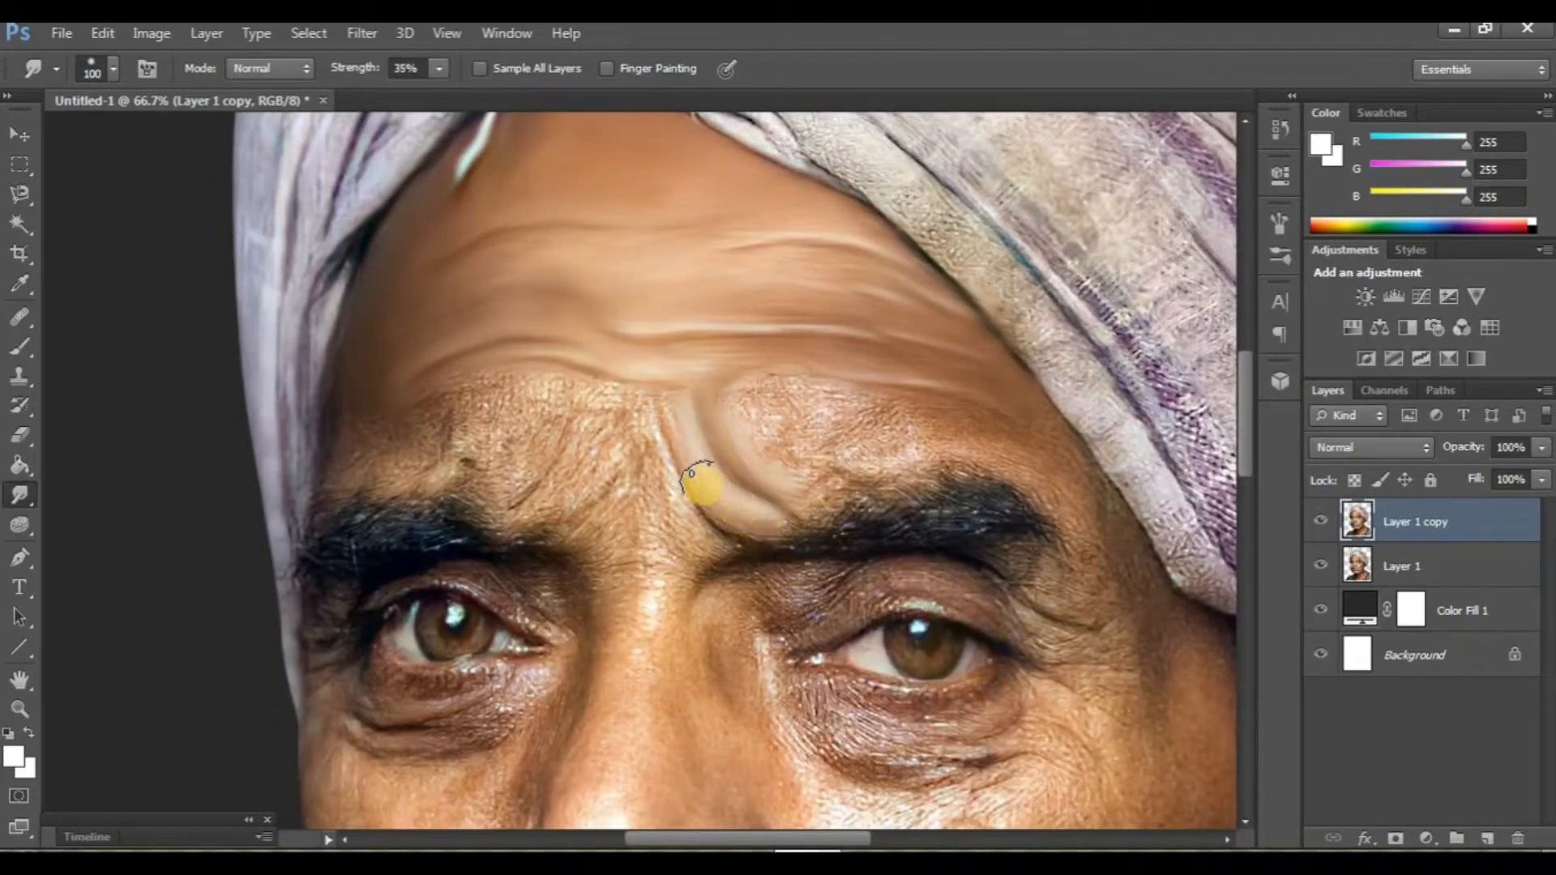
{"action": "mouse_move", "coordinate": [617, 439]}
{"action": "left_mouse_down"}
{"action": "mouse_move", "coordinate": [667, 514]}
{"action": "mouse_move", "coordinate": [698, 537]}
{"action": "left_mouse_up"}
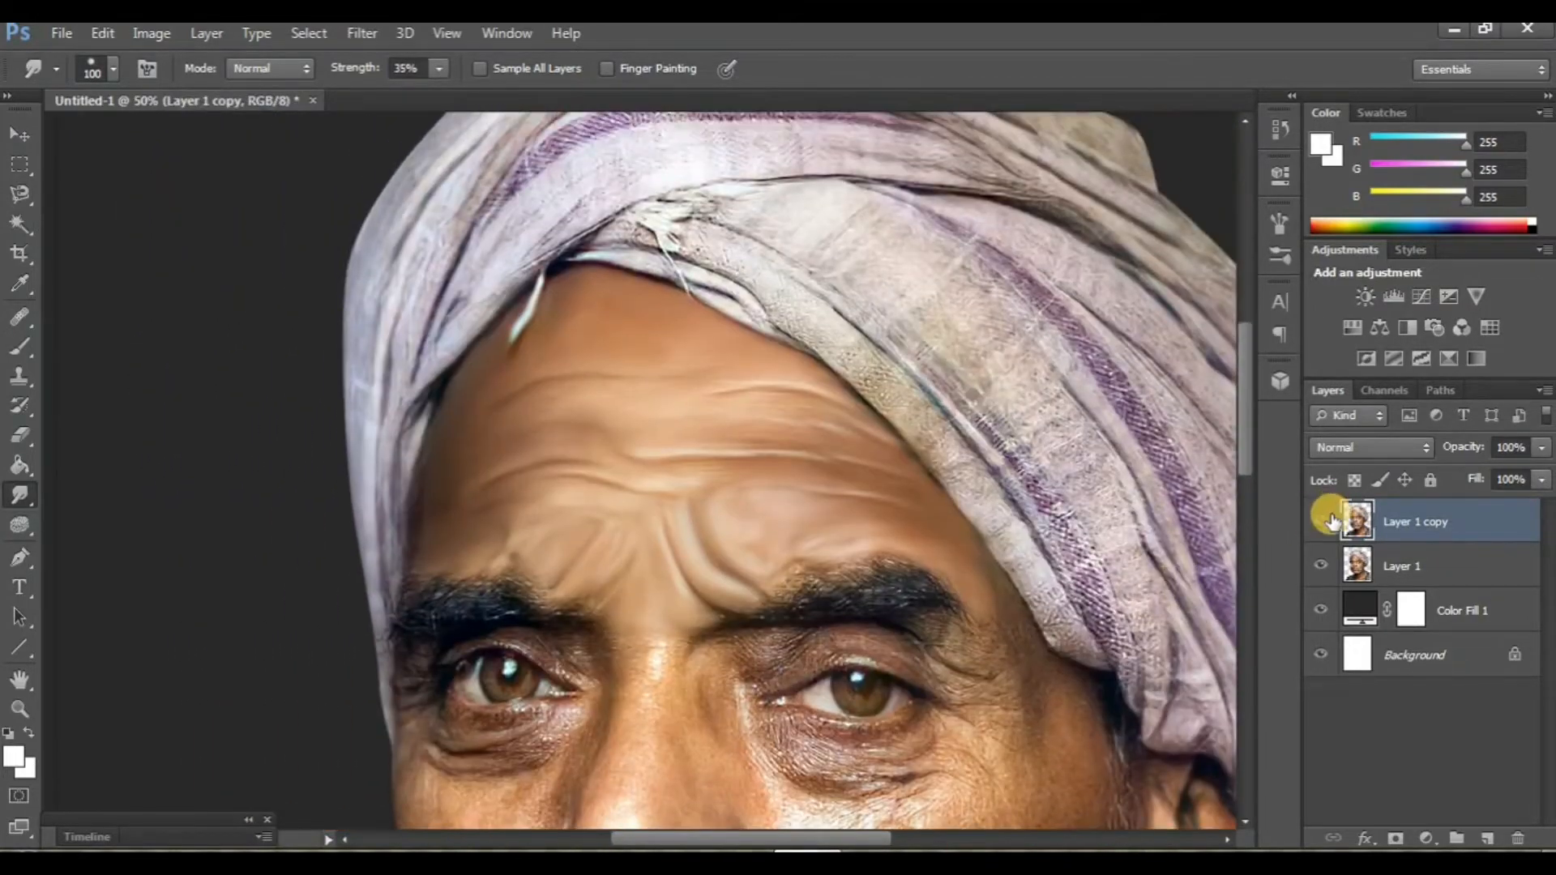
{"action": "left_click", "coordinate": [1322, 521]}
{"action": "left_click", "coordinate": [1322, 522]}
Smudge the man's right eyebrow, eyelid and under-eye folds smooth with a 70 px brush.
{"action": "scroll", "coordinate": [599, 580], "scroll_direction": "down", "scroll_amount": 1}
{"action": "key", "text": "ctrl+plus"}
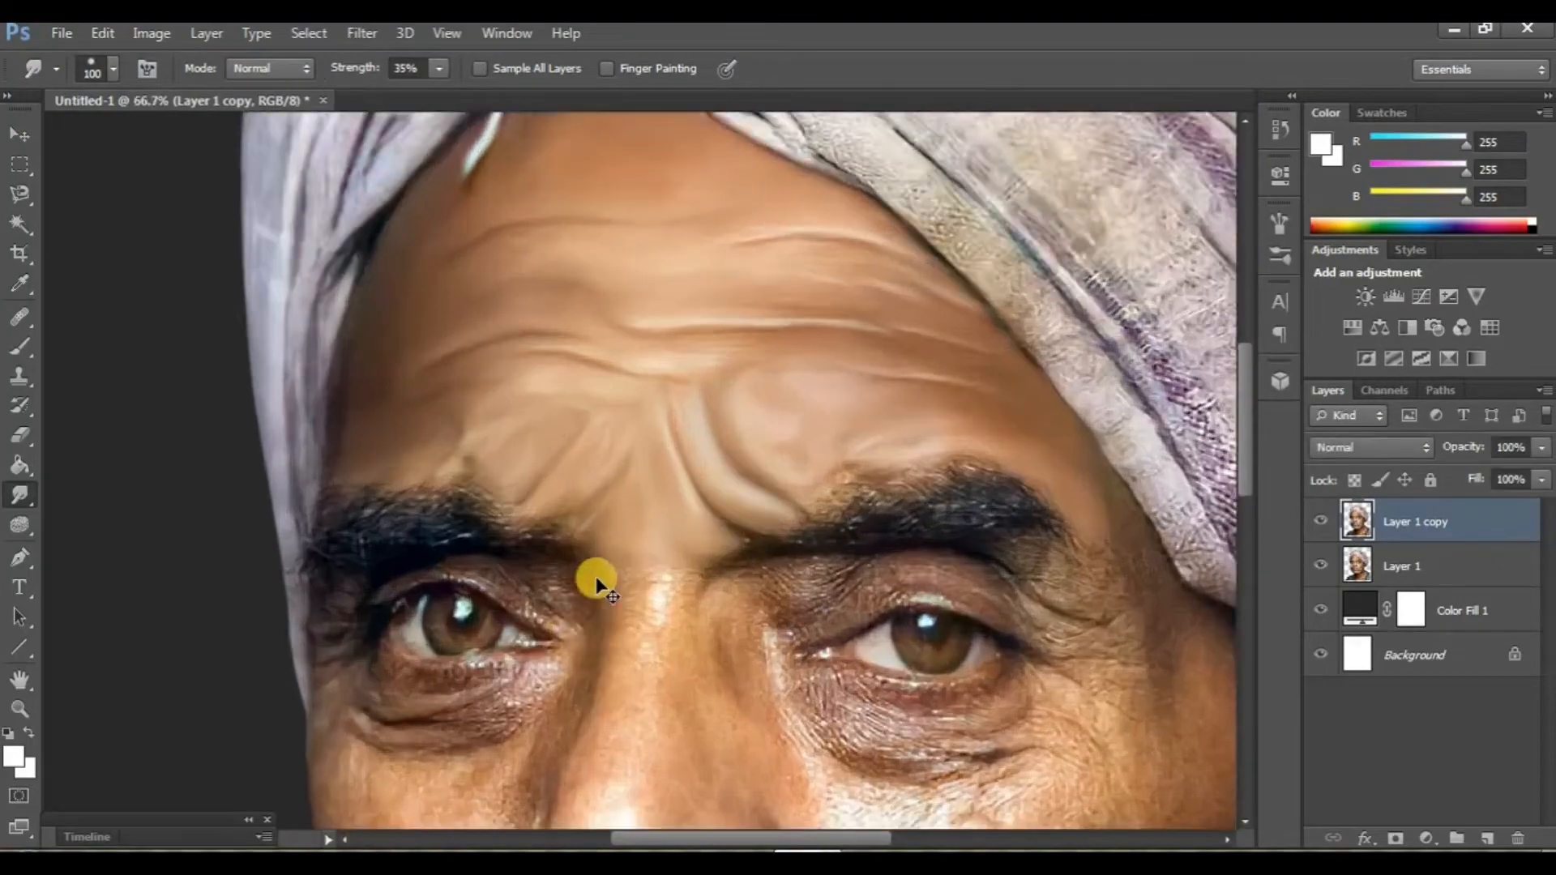
{"action": "key", "text": "ctrl+plus"}
{"action": "mouse_move", "coordinate": [517, 594]}
{"action": "left_mouse_down"}
{"action": "mouse_move", "coordinate": [554, 593]}
{"action": "mouse_move", "coordinate": [583, 499]}
{"action": "mouse_move", "coordinate": [611, 489]}
{"action": "mouse_move", "coordinate": [473, 434]}
{"action": "mouse_move", "coordinate": [480, 486]}
{"action": "left_mouse_up"}
{"action": "key", "text": "["}
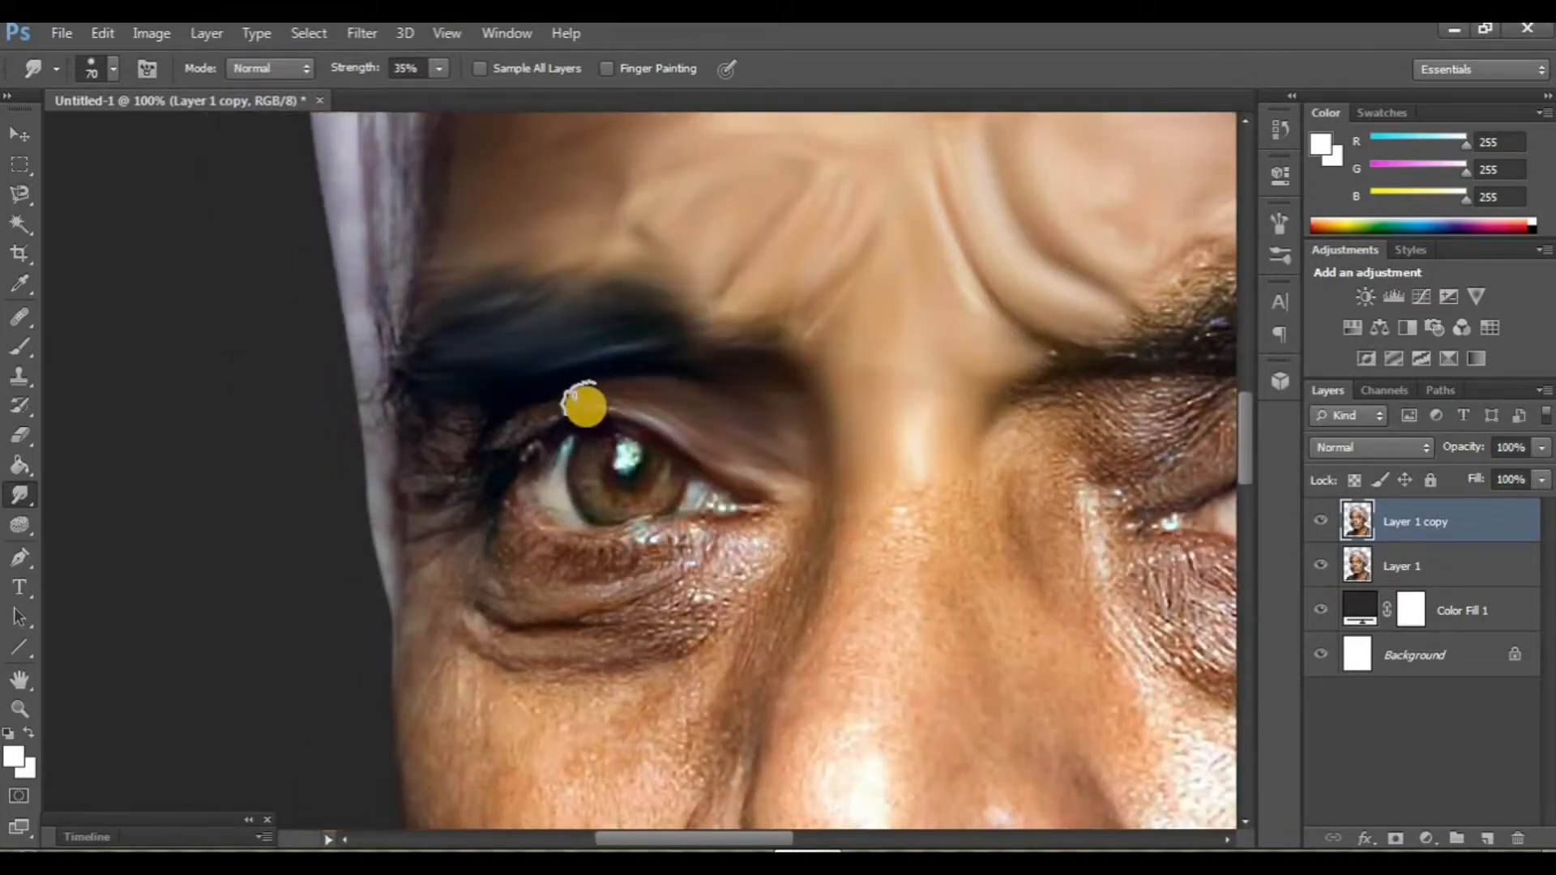
{"action": "mouse_move", "coordinate": [610, 402]}
{"action": "left_mouse_down"}
{"action": "mouse_move", "coordinate": [475, 445]}
{"action": "mouse_move", "coordinate": [427, 438]}
{"action": "mouse_move", "coordinate": [497, 411]}
{"action": "mouse_move", "coordinate": [429, 419]}
{"action": "mouse_move", "coordinate": [467, 451]}
{"action": "mouse_move", "coordinate": [414, 463]}
{"action": "mouse_move", "coordinate": [469, 479]}
{"action": "mouse_move", "coordinate": [449, 532]}
{"action": "mouse_move", "coordinate": [523, 539]}
{"action": "left_mouse_up"}
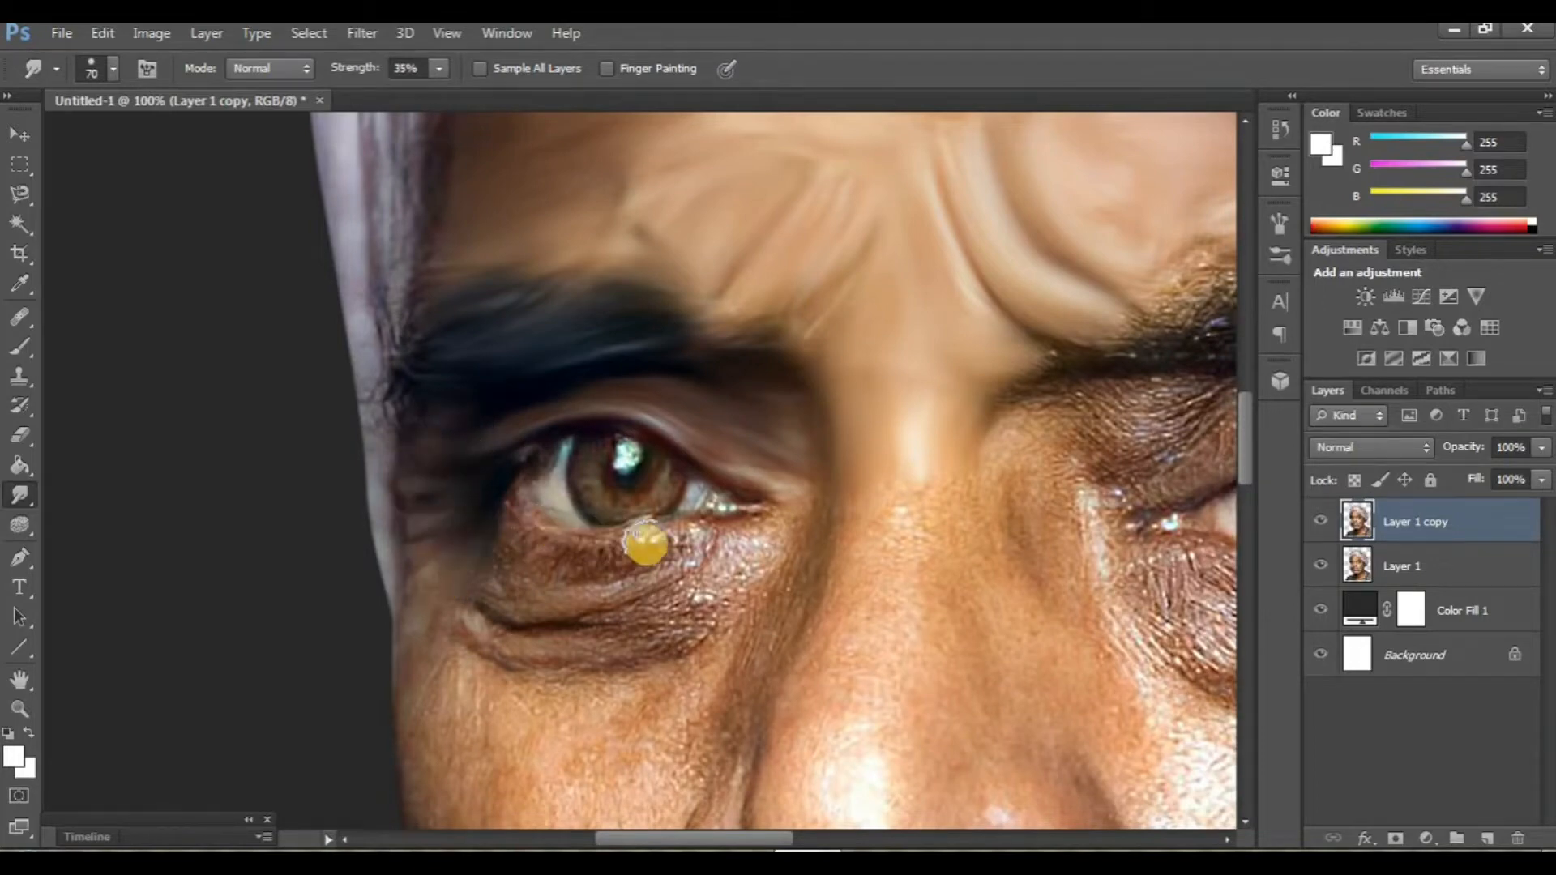
{"action": "mouse_move", "coordinate": [645, 545]}
{"action": "left_mouse_down"}
{"action": "mouse_move", "coordinate": [787, 512]}
{"action": "mouse_move", "coordinate": [650, 558]}
{"action": "mouse_move", "coordinate": [503, 577]}
{"action": "mouse_move", "coordinate": [607, 563]}
{"action": "mouse_move", "coordinate": [497, 541]}
{"action": "mouse_move", "coordinate": [610, 546]}
{"action": "mouse_move", "coordinate": [519, 528]}
{"action": "left_mouse_up"}
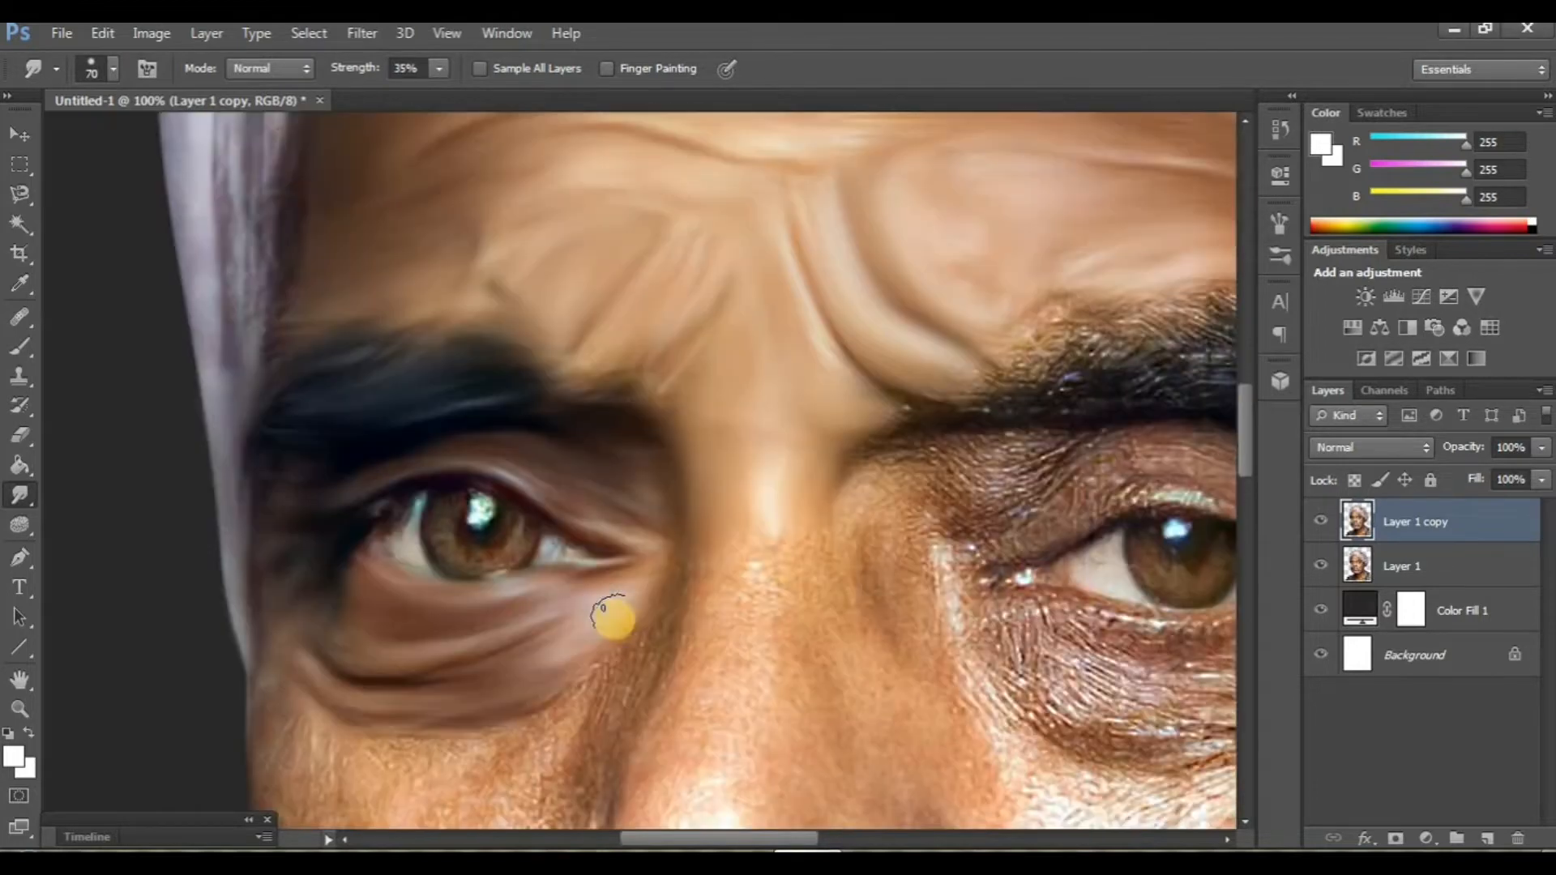
Compare the smudged right eye area with the original by hiding and showing Layer 1 copy.
{"action": "key", "text": "ctrl+minus"}
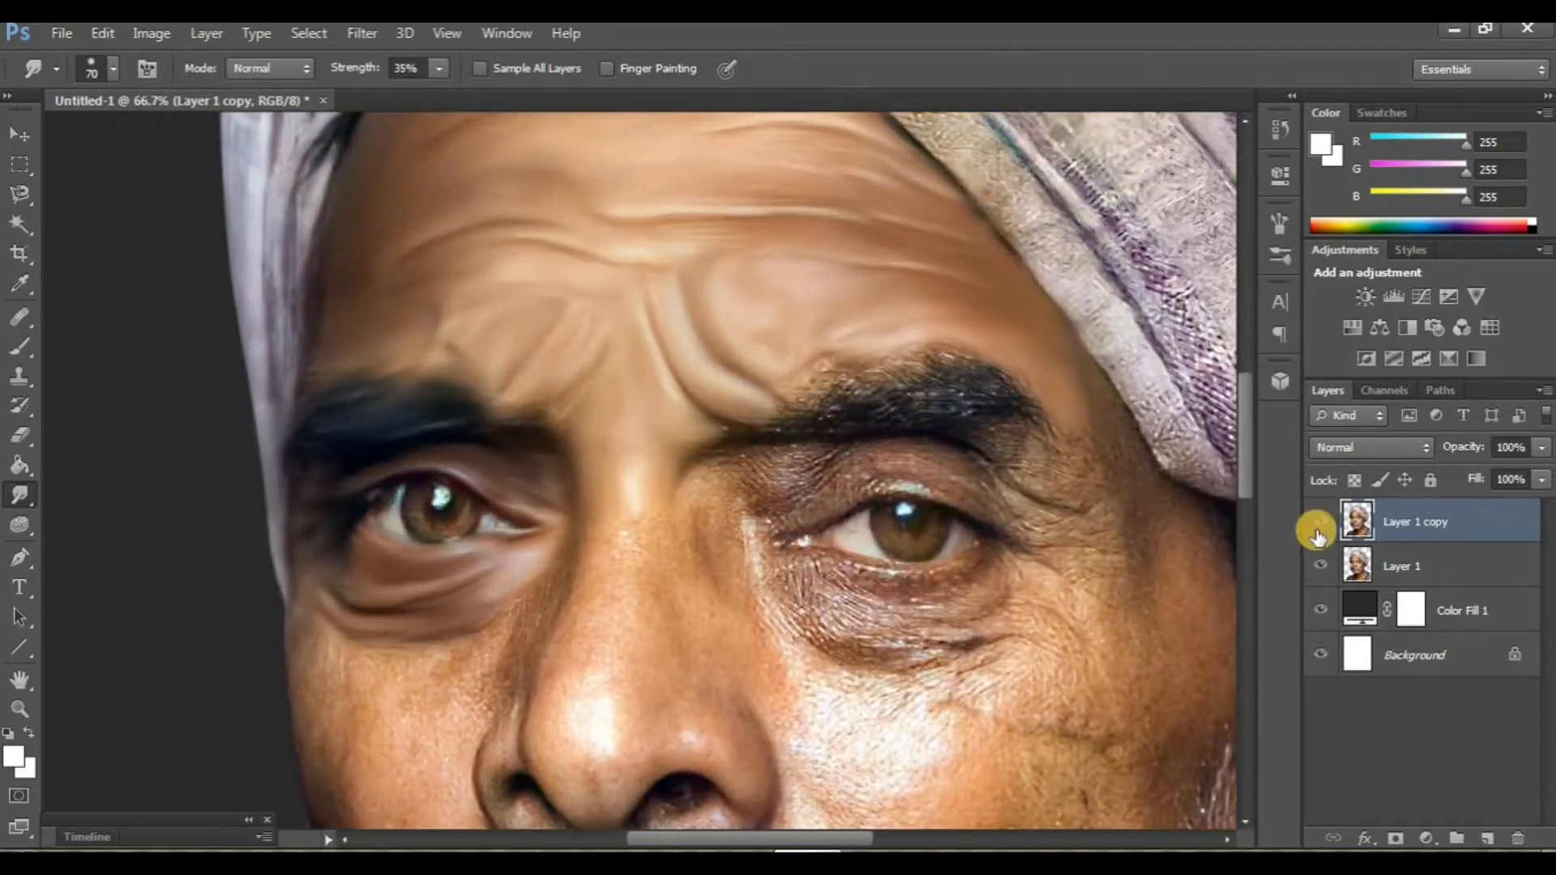
{"action": "left_click", "coordinate": [1321, 525]}
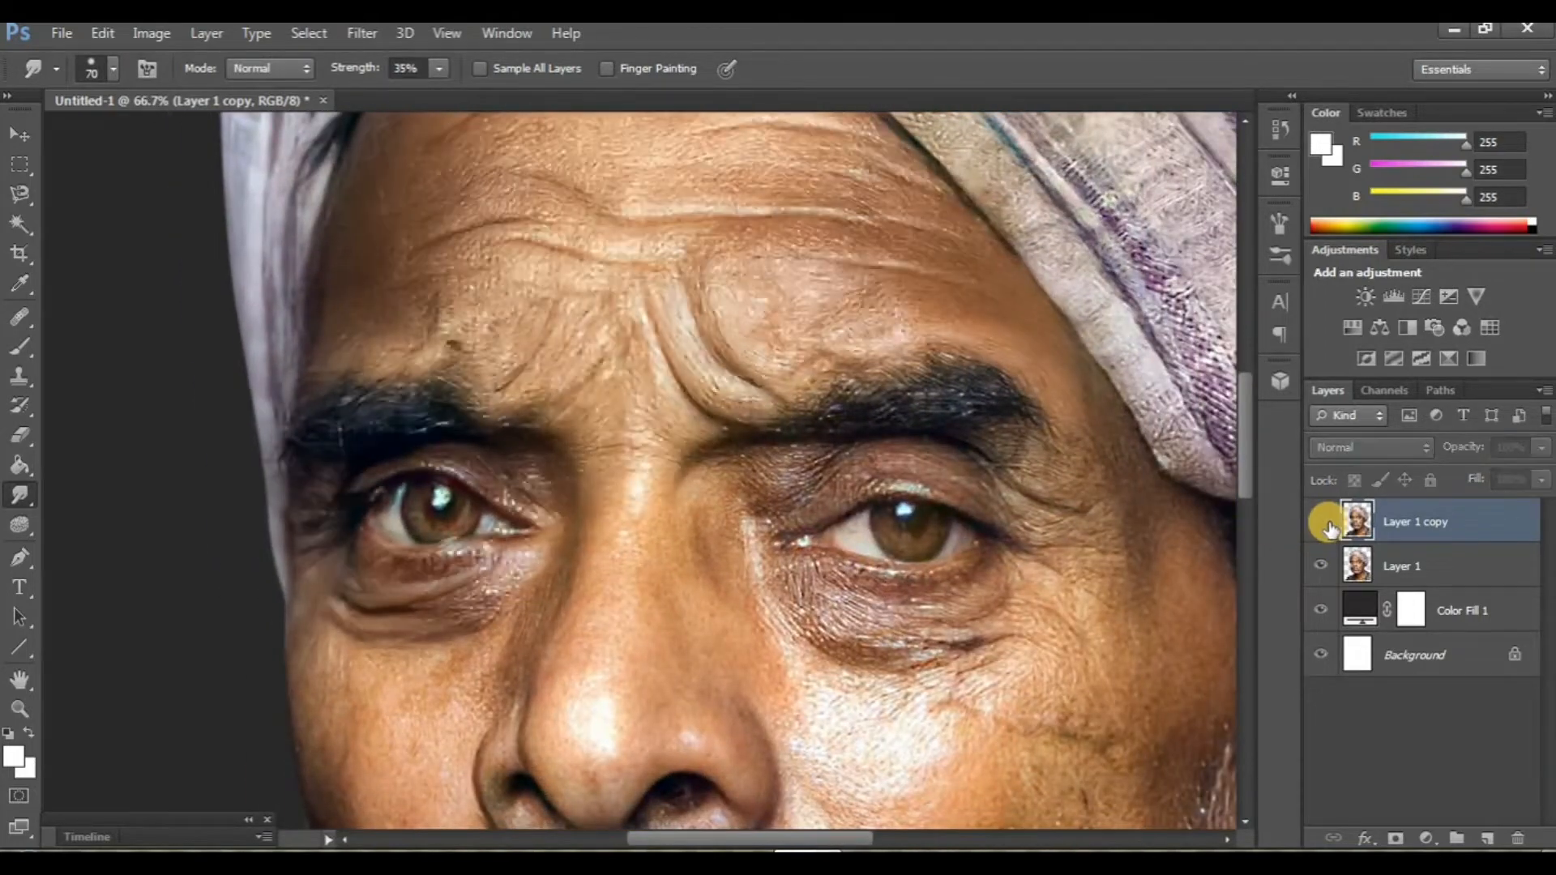
{"action": "left_click", "coordinate": [1321, 523]}
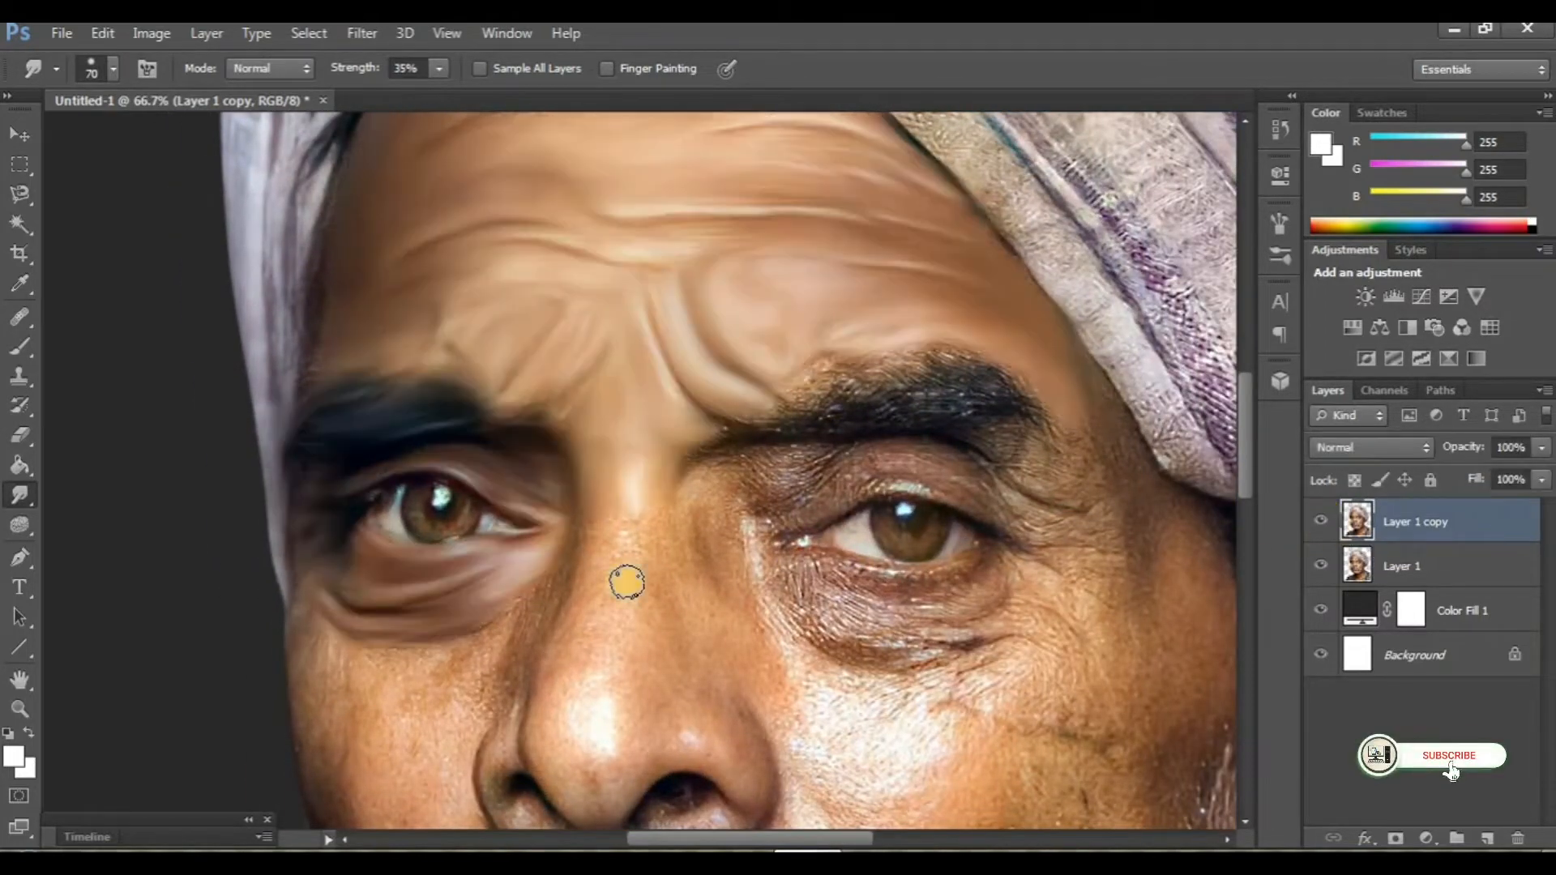
Smudge the man's left eyebrow, eyelid, under-eye folds and outer eye wrinkles smooth with an 80 px brush.
{"action": "key", "text": "ctrl+plus"}
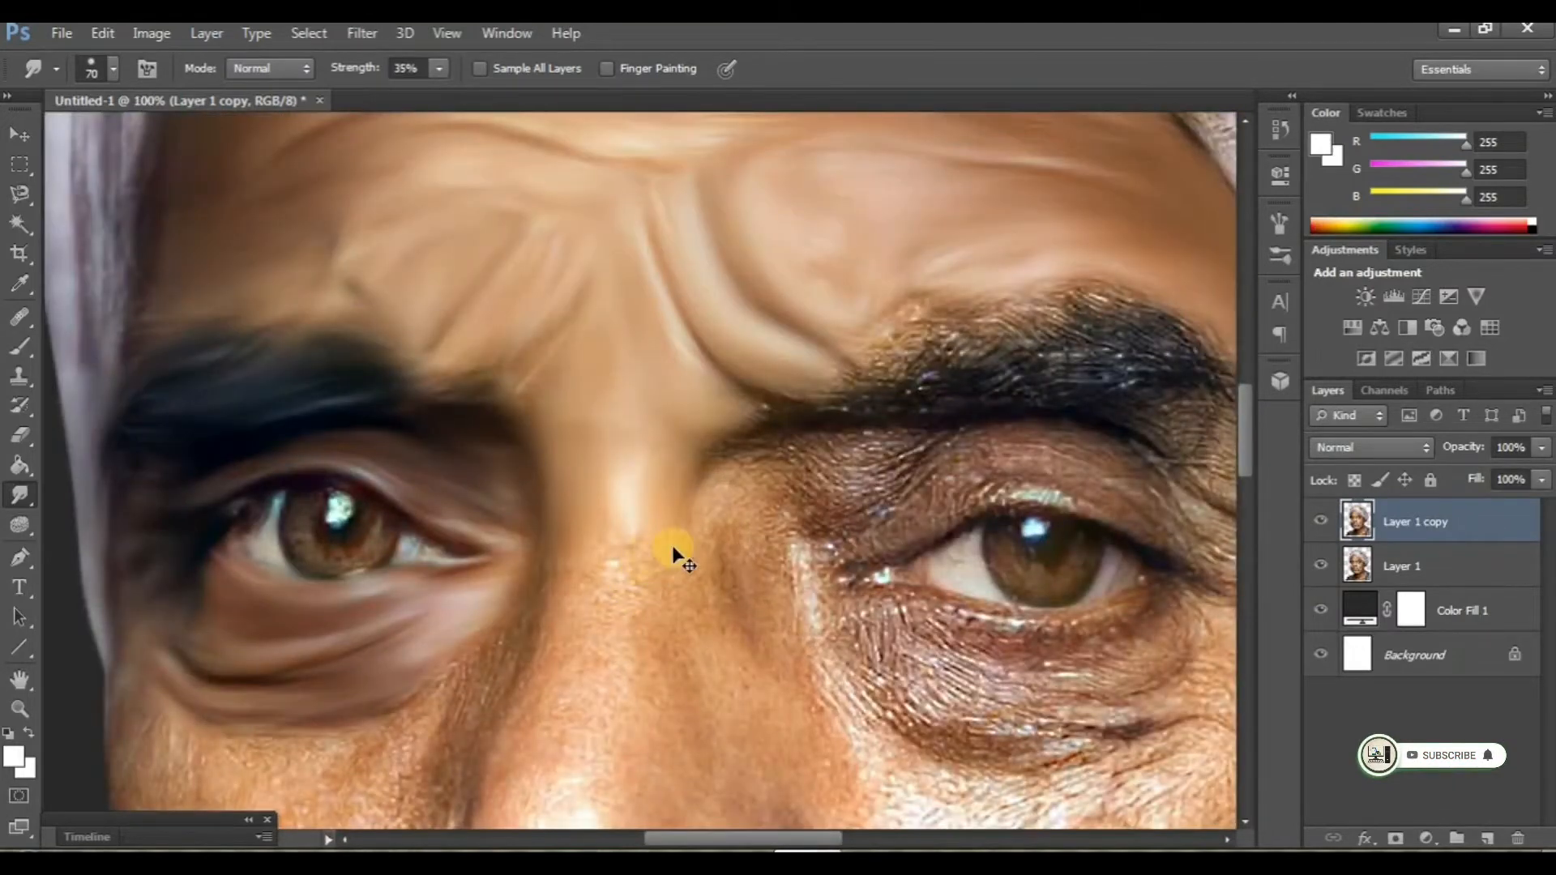
{"action": "scroll", "coordinate": [713, 519], "scroll_direction": "up", "scroll_amount": 3}
{"action": "scroll", "coordinate": [758, 482], "scroll_direction": "right", "scroll_amount": 7}
{"action": "scroll", "coordinate": [722, 474], "scroll_direction": "down", "scroll_amount": 1}
{"action": "mouse_move", "coordinate": [683, 462]}
{"action": "left_mouse_down"}
{"action": "mouse_move", "coordinate": [551, 465]}
{"action": "mouse_move", "coordinate": [653, 476]}
{"action": "mouse_move", "coordinate": [494, 484]}
{"action": "left_mouse_up"}
{"action": "mouse_move", "coordinate": [646, 443]}
{"action": "left_mouse_down"}
{"action": "mouse_move", "coordinate": [574, 535]}
{"action": "mouse_move", "coordinate": [594, 526]}
{"action": "mouse_move", "coordinate": [565, 512]}
{"action": "mouse_move", "coordinate": [490, 533]}
{"action": "left_mouse_up"}
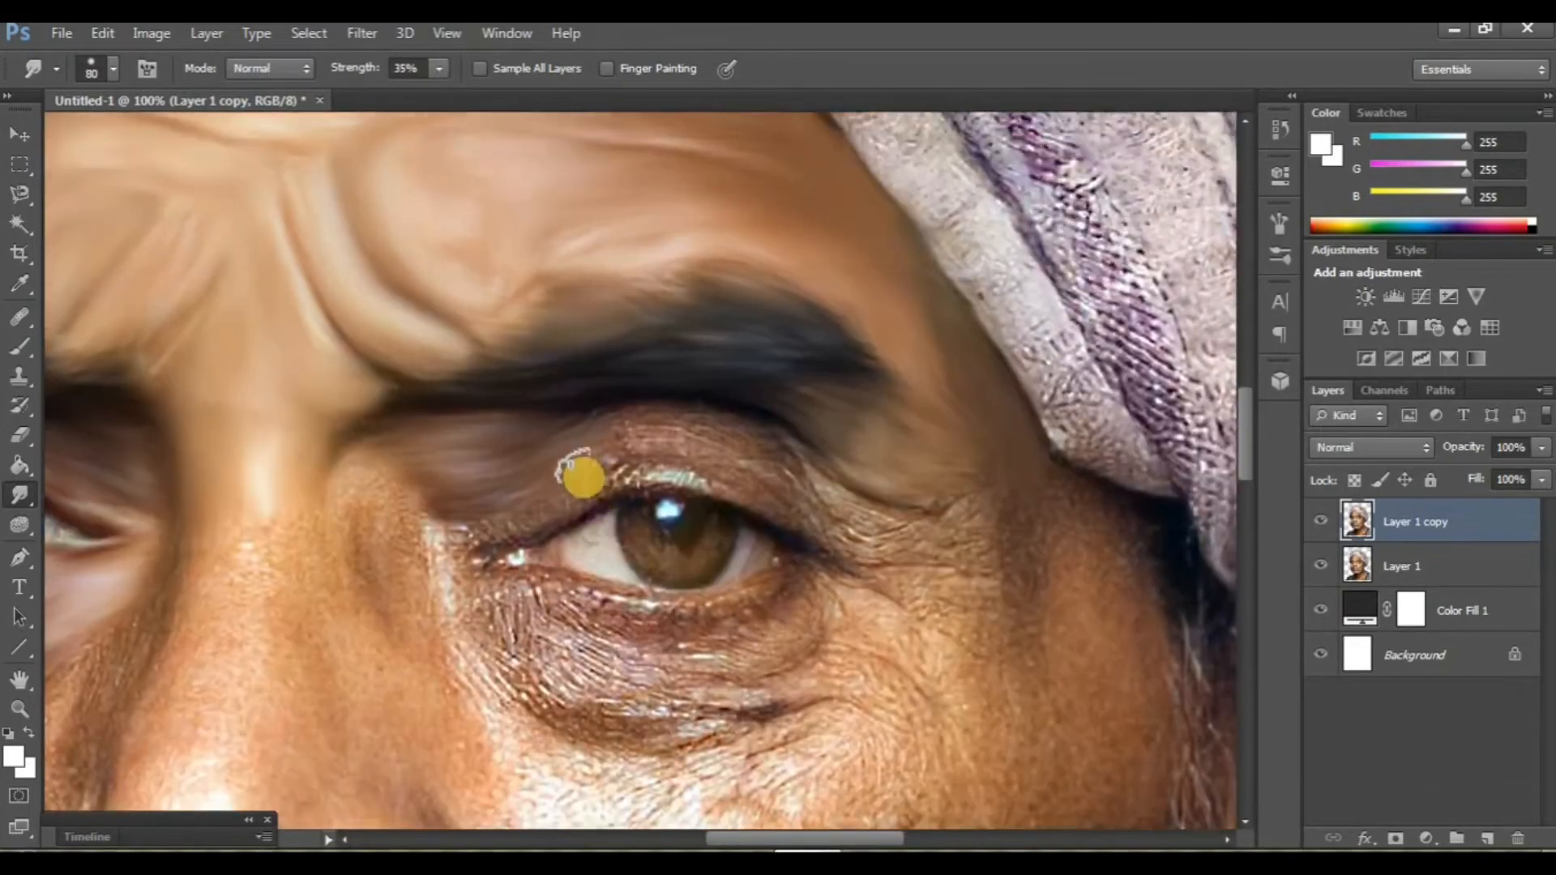
{"action": "mouse_move", "coordinate": [583, 475]}
{"action": "left_mouse_down"}
{"action": "mouse_move", "coordinate": [674, 464]}
{"action": "mouse_move", "coordinate": [786, 497]}
{"action": "left_mouse_up"}
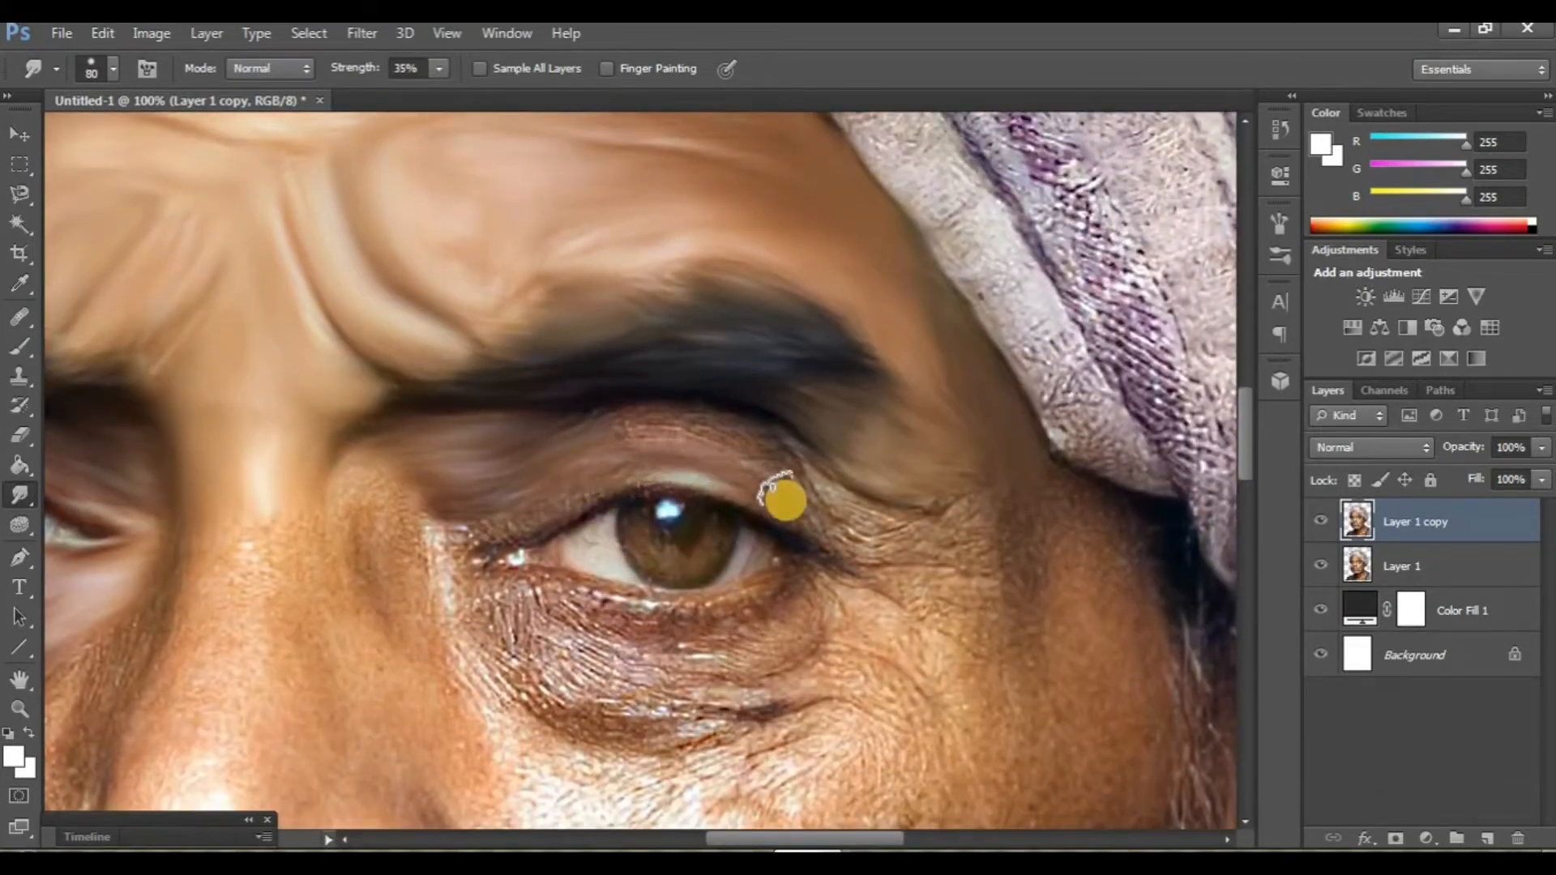
{"action": "mouse_move", "coordinate": [931, 523]}
{"action": "left_mouse_down"}
{"action": "mouse_move", "coordinate": [700, 417]}
{"action": "mouse_move", "coordinate": [602, 416]}
{"action": "mouse_move", "coordinate": [730, 453]}
{"action": "mouse_move", "coordinate": [448, 538]}
{"action": "mouse_move", "coordinate": [543, 562]}
{"action": "mouse_move", "coordinate": [543, 516]}
{"action": "mouse_move", "coordinate": [482, 511]}
{"action": "mouse_move", "coordinate": [644, 547]}
{"action": "mouse_move", "coordinate": [836, 501]}
{"action": "mouse_move", "coordinate": [920, 518]}
{"action": "left_mouse_up"}
{"action": "scroll", "coordinate": [543, 535], "scroll_direction": "down", "scroll_amount": 2}
Compare both smudged eye areas with the original by hiding and showing Layer 1 copy.
{"action": "key", "text": "ctrl+minus"}
{"action": "key", "text": "ctrl+minus"}
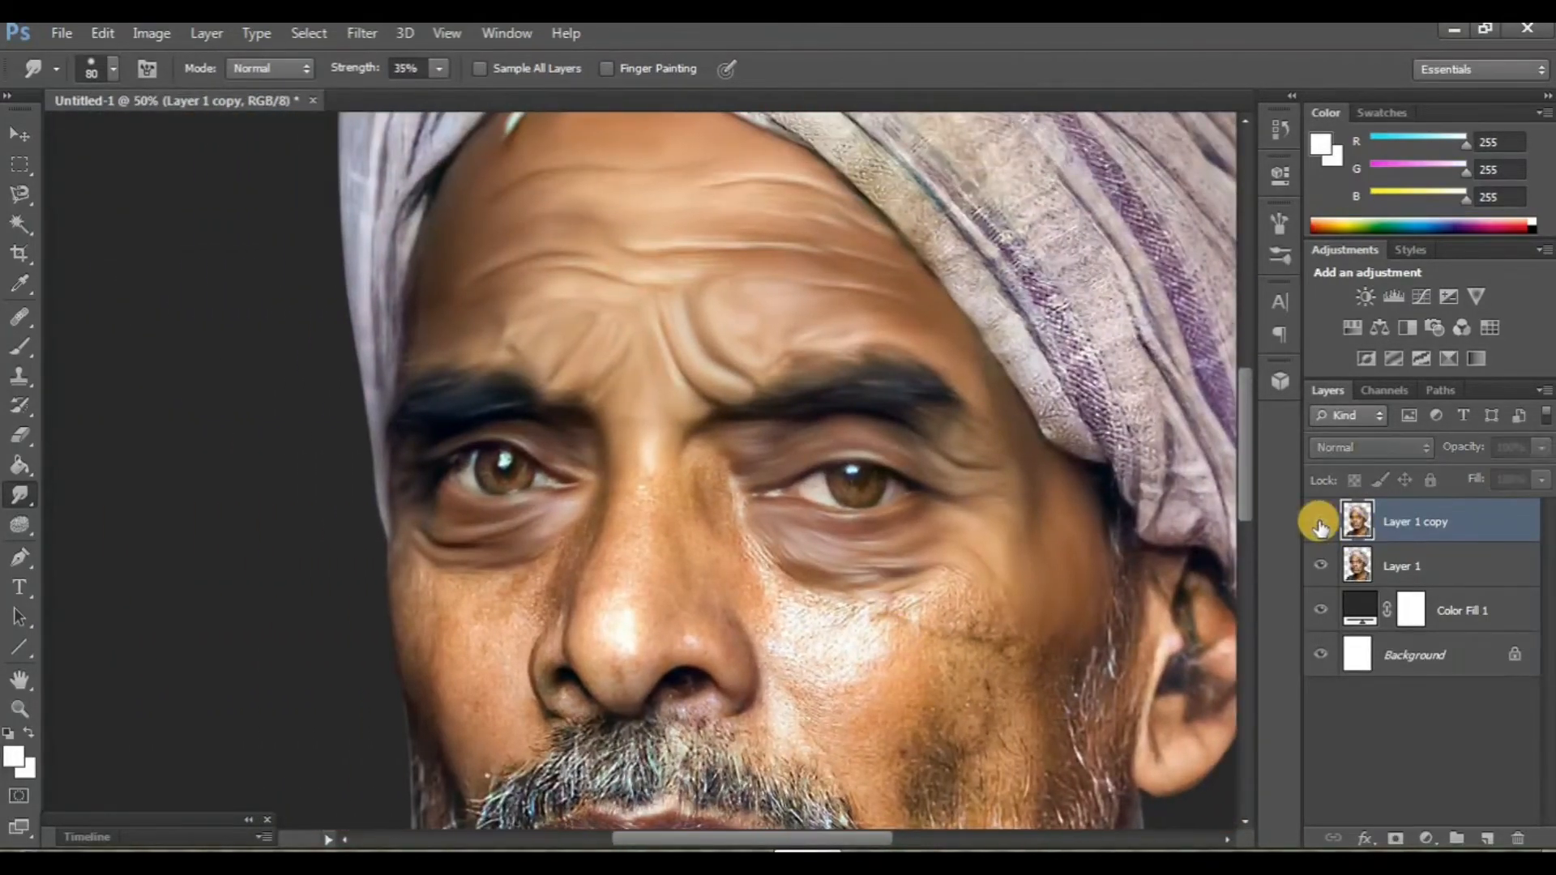
{"action": "left_click", "coordinate": [1321, 521]}
{"action": "left_click", "coordinate": [1321, 521]}
Smudge the nose bridge, tip and nostrils smooth with an 80 px brush, and compare the nose with the original.
{"action": "key", "text": "ctrl+plus"}
{"action": "key", "text": "ctrl+plus"}
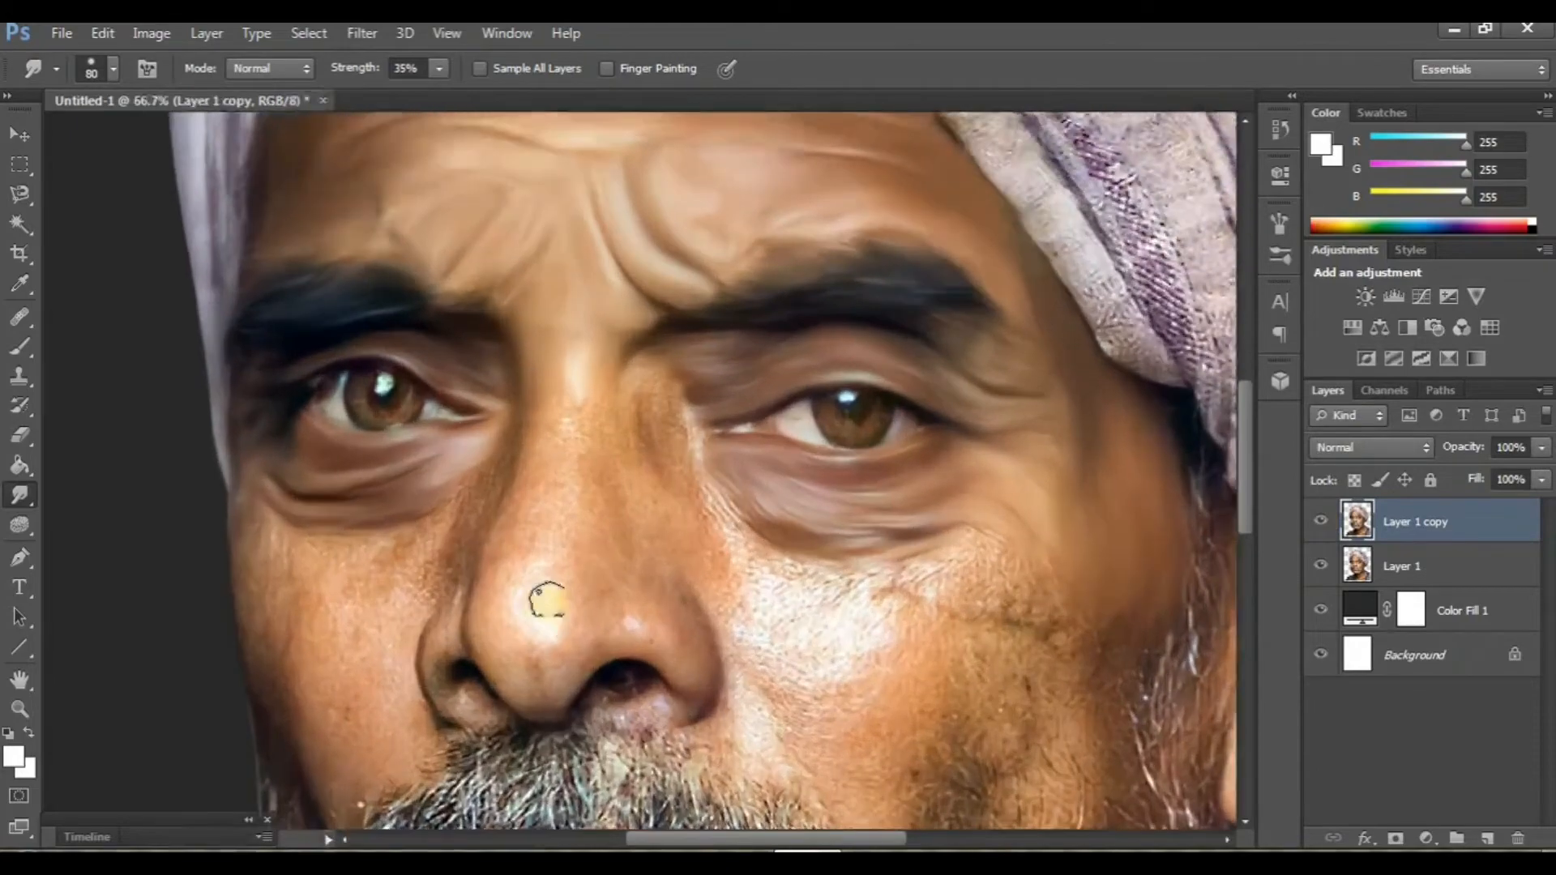
{"action": "scroll", "coordinate": [541, 604], "scroll_direction": "left", "scroll_amount": 4}
{"action": "scroll", "coordinate": [527, 543], "scroll_direction": "down", "scroll_amount": 2}
{"action": "scroll", "coordinate": [526, 541], "scroll_direction": "up", "scroll_amount": 3}
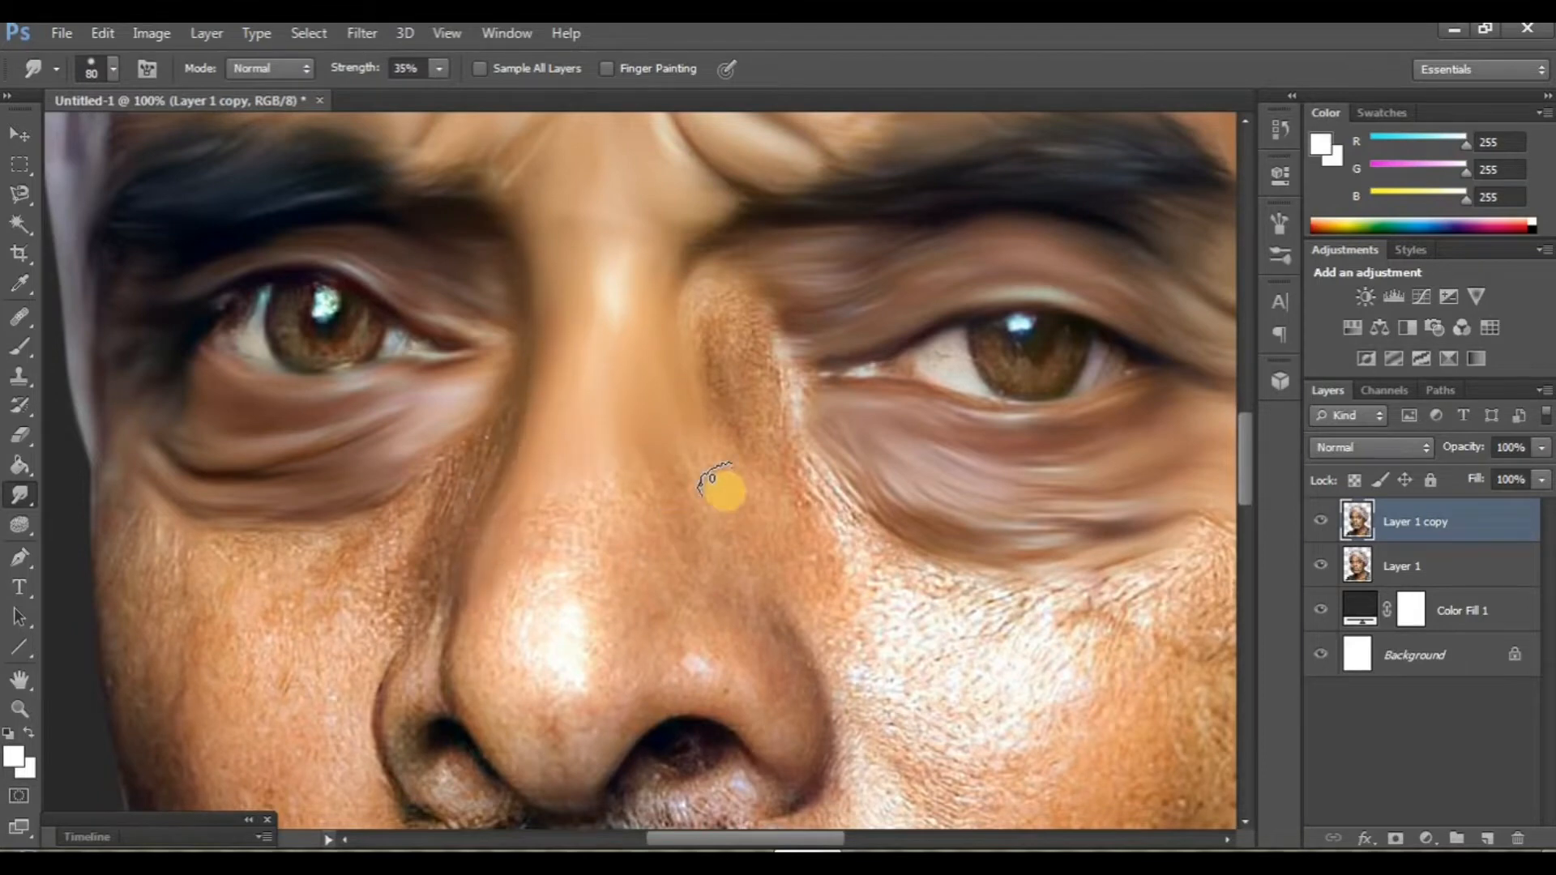
{"action": "scroll", "coordinate": [705, 474], "scroll_direction": "down", "scroll_amount": 1}
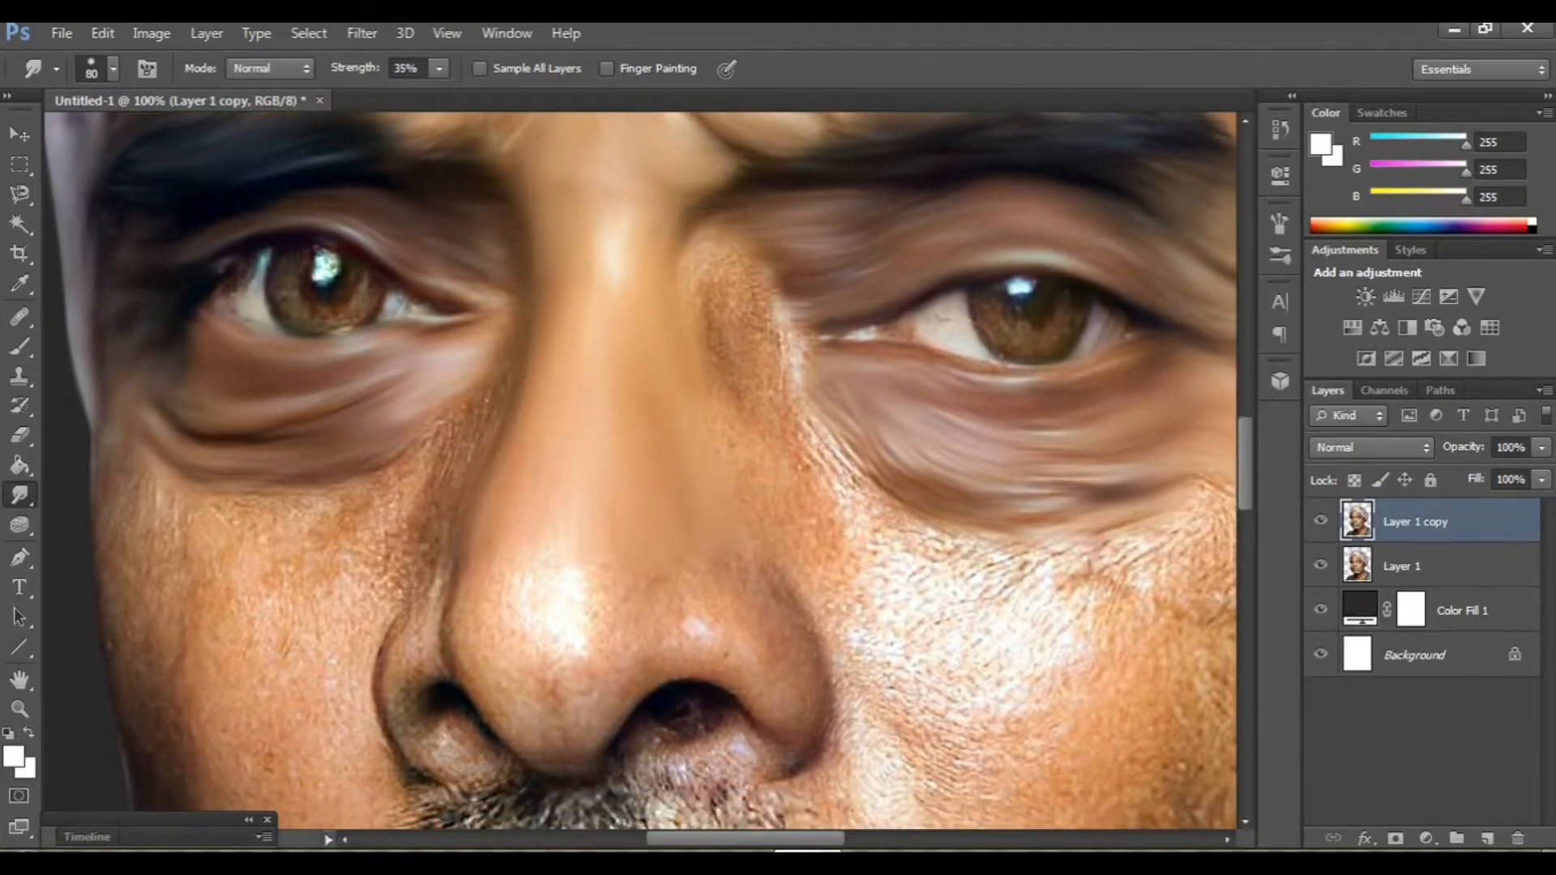
{"action": "left_click_drag", "start_coordinate": [829, 705], "coordinate": [823, 612]}
{"action": "left_click_drag", "start_coordinate": [980, 530], "coordinate": [1027, 572]}
{"action": "left_click", "coordinate": [1323, 528]}
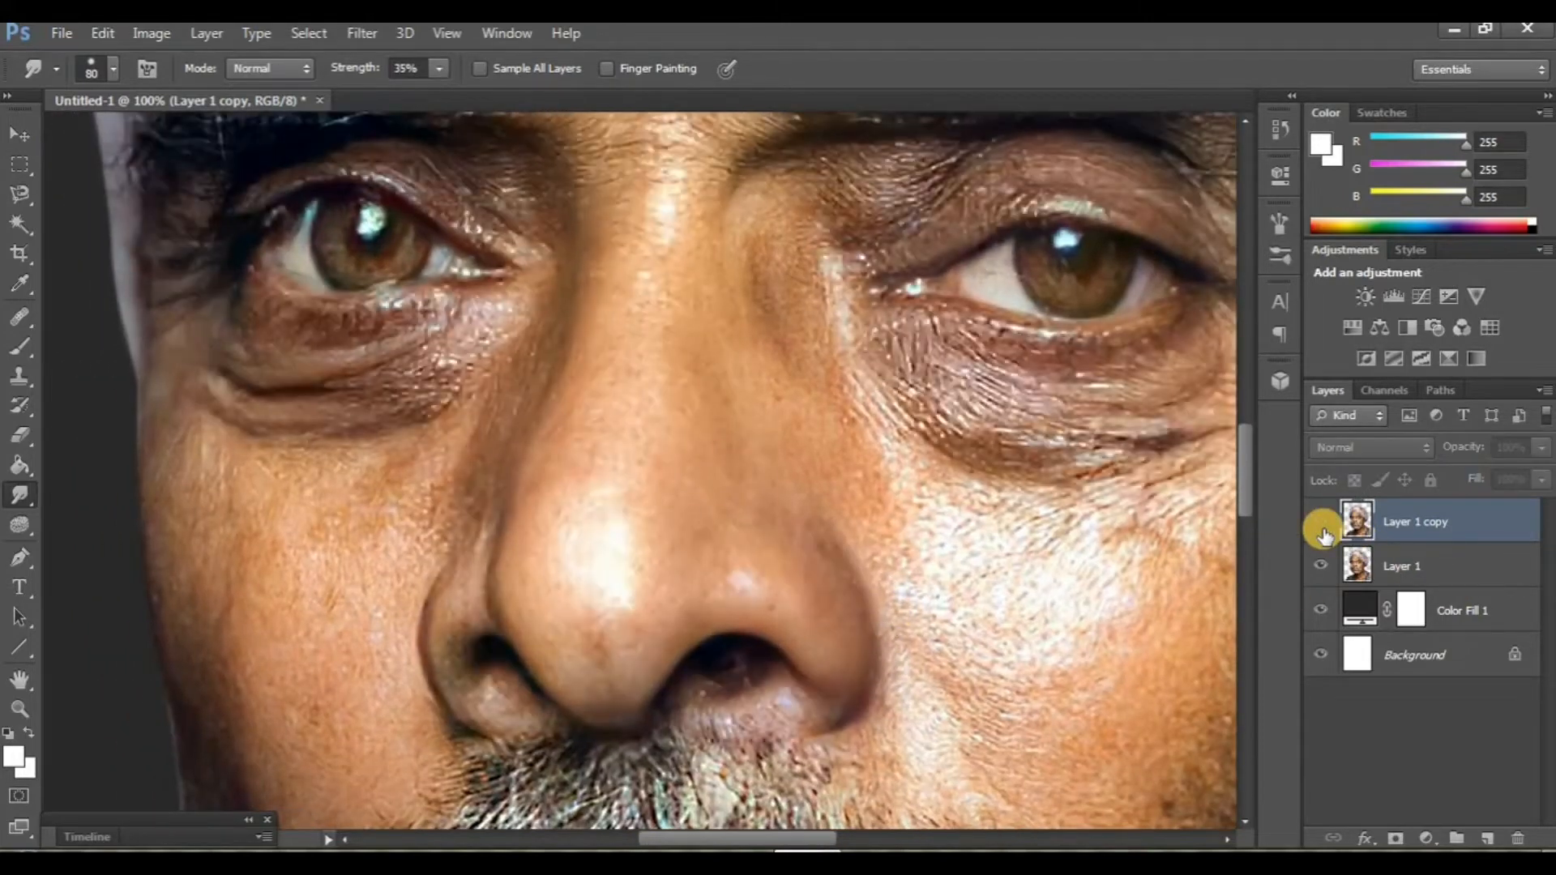
{"action": "left_click", "coordinate": [1322, 528]}
Smudge the skin between the nose and the man's left eye, and the left cheek, into smooth painted strokes.
{"action": "left_click_drag", "start_coordinate": [823, 349], "coordinate": [734, 421]}
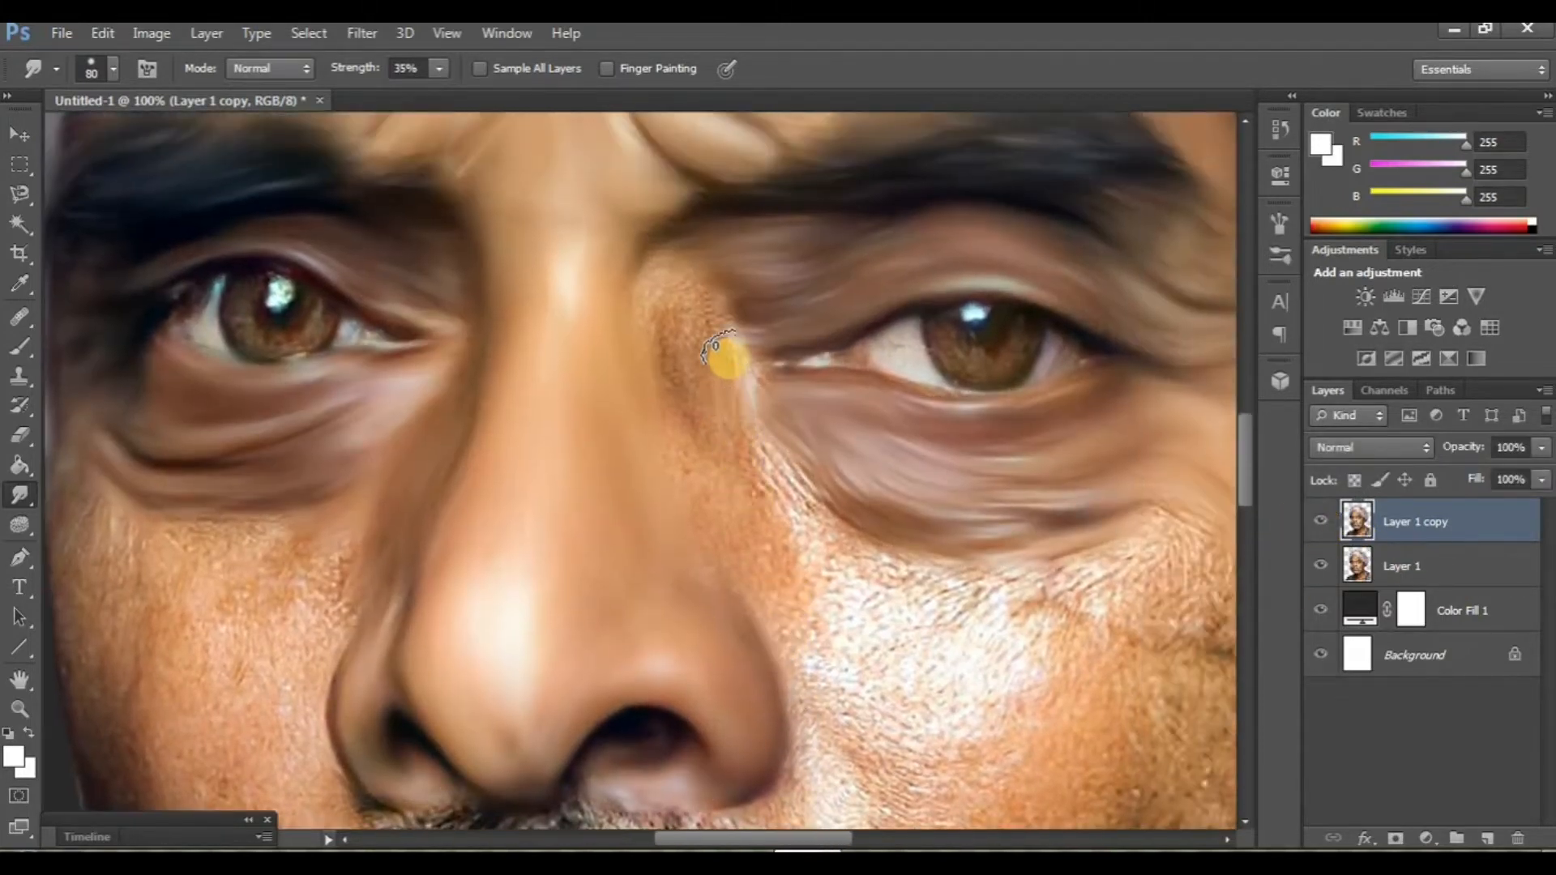
{"action": "left_click_drag", "start_coordinate": [680, 337], "coordinate": [663, 334]}
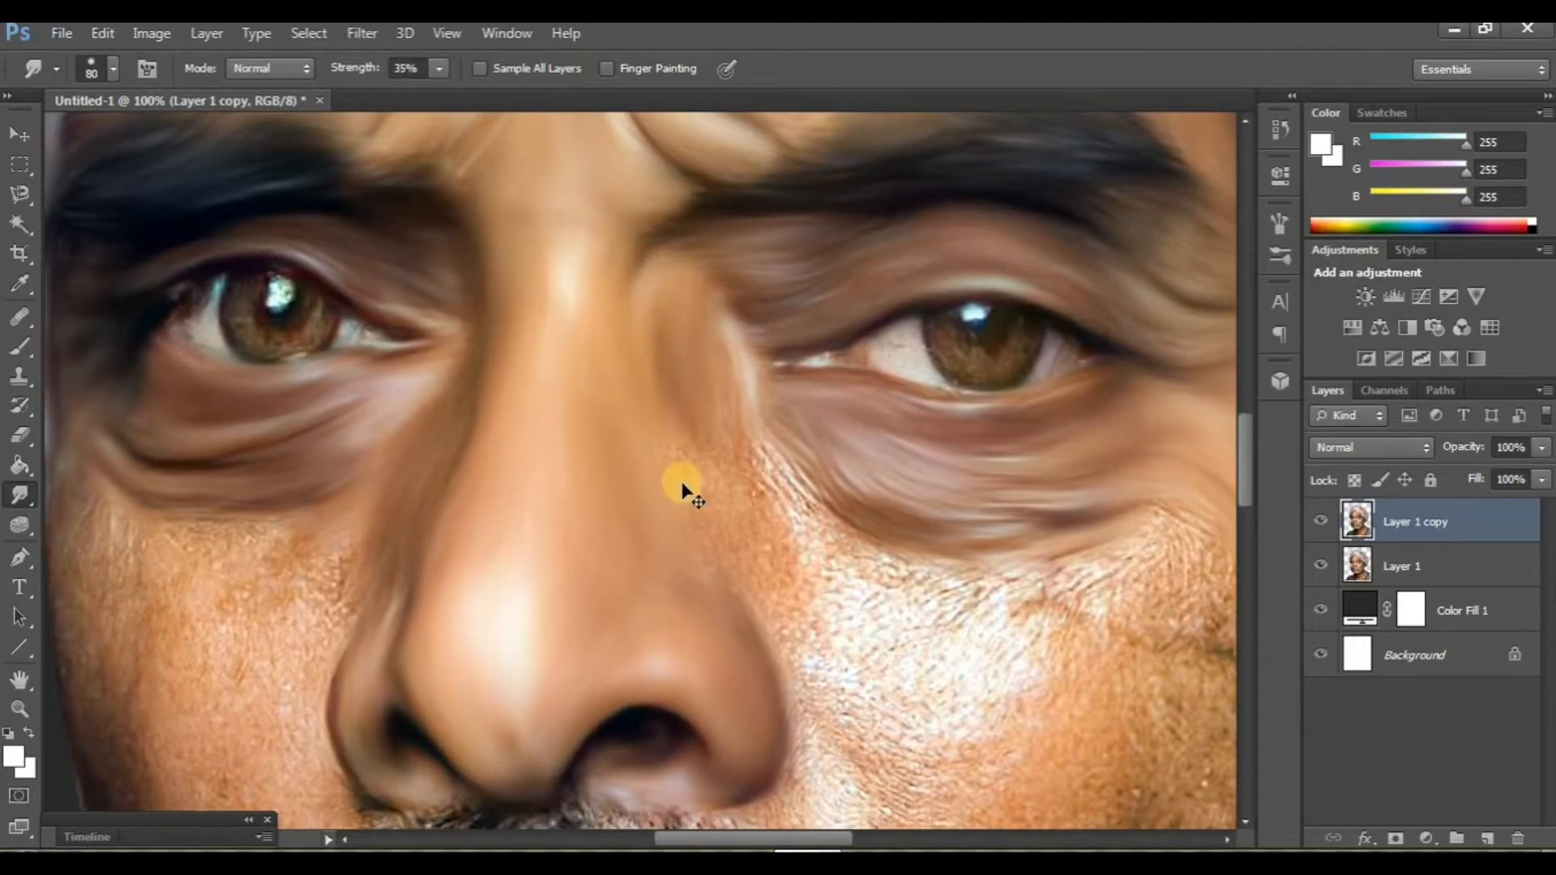
{"action": "left_click_drag", "start_coordinate": [682, 486], "coordinate": [590, 403]}
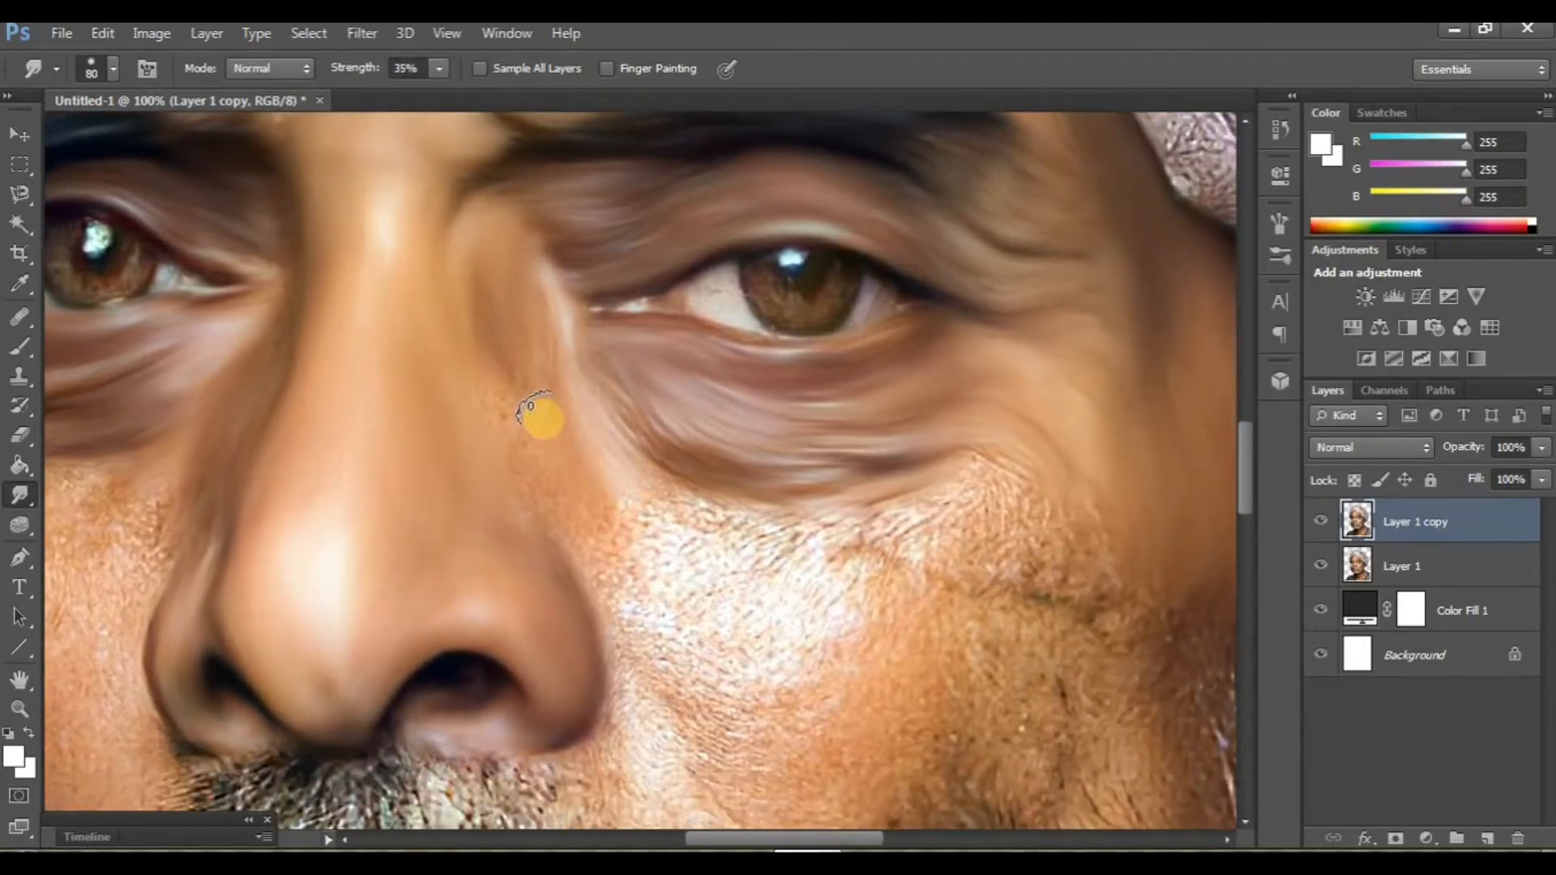
{"action": "left_click_drag", "start_coordinate": [549, 486], "coordinate": [397, 360]}
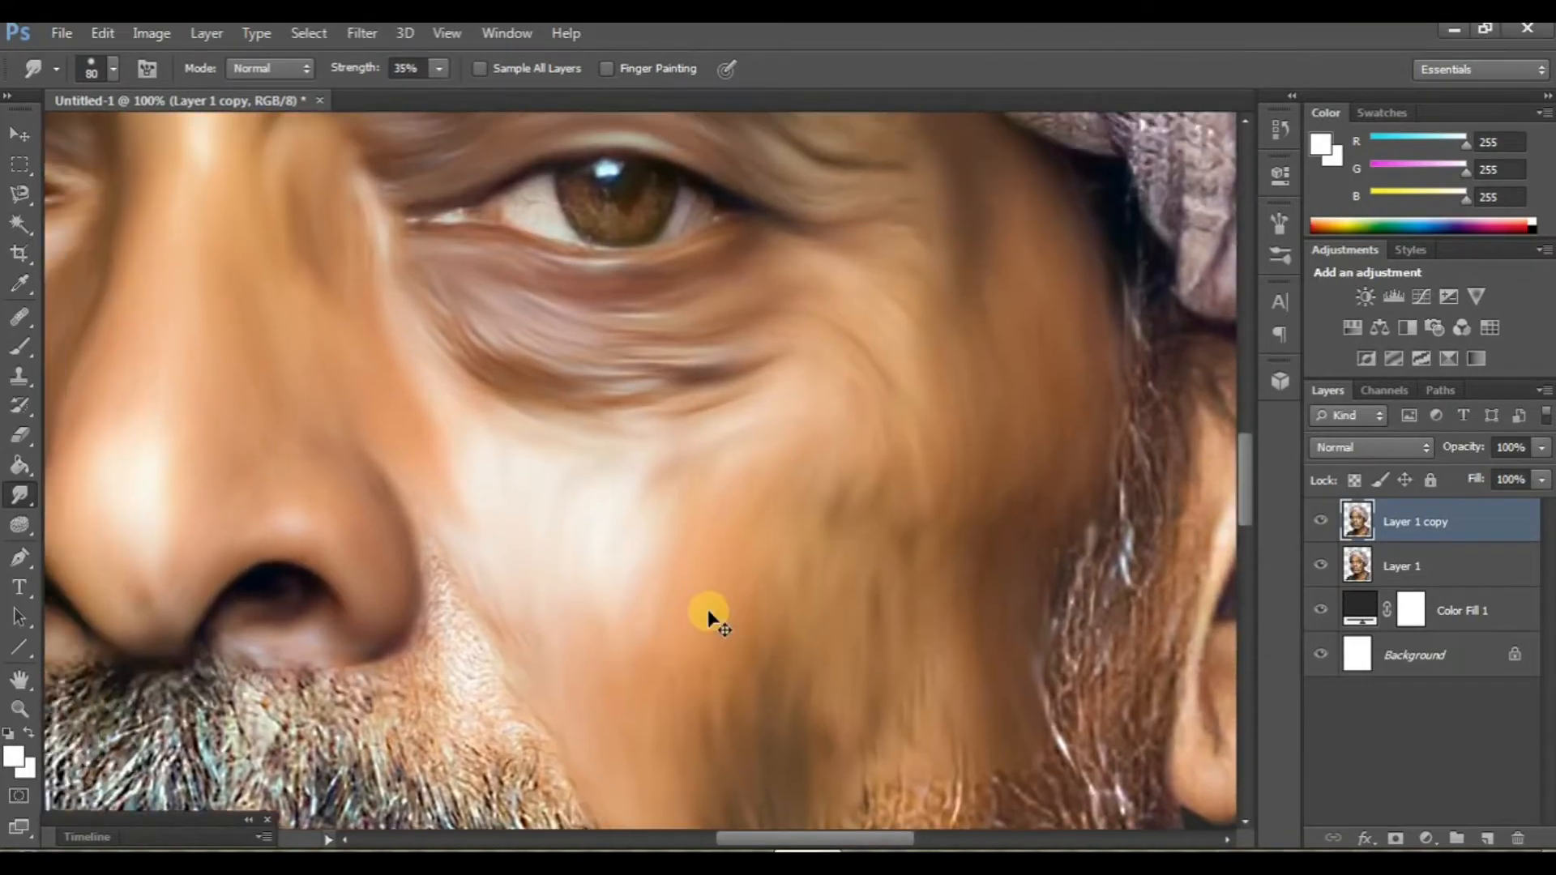
Compare the whole smudged face with the original by hiding and showing Layer 1 copy.
{"action": "key", "text": "ctrl+minus"}
{"action": "key", "text": "ctrl+minus"}
{"action": "key", "text": "ctrl+minus"}
{"action": "key", "text": "ctrl+minus"}
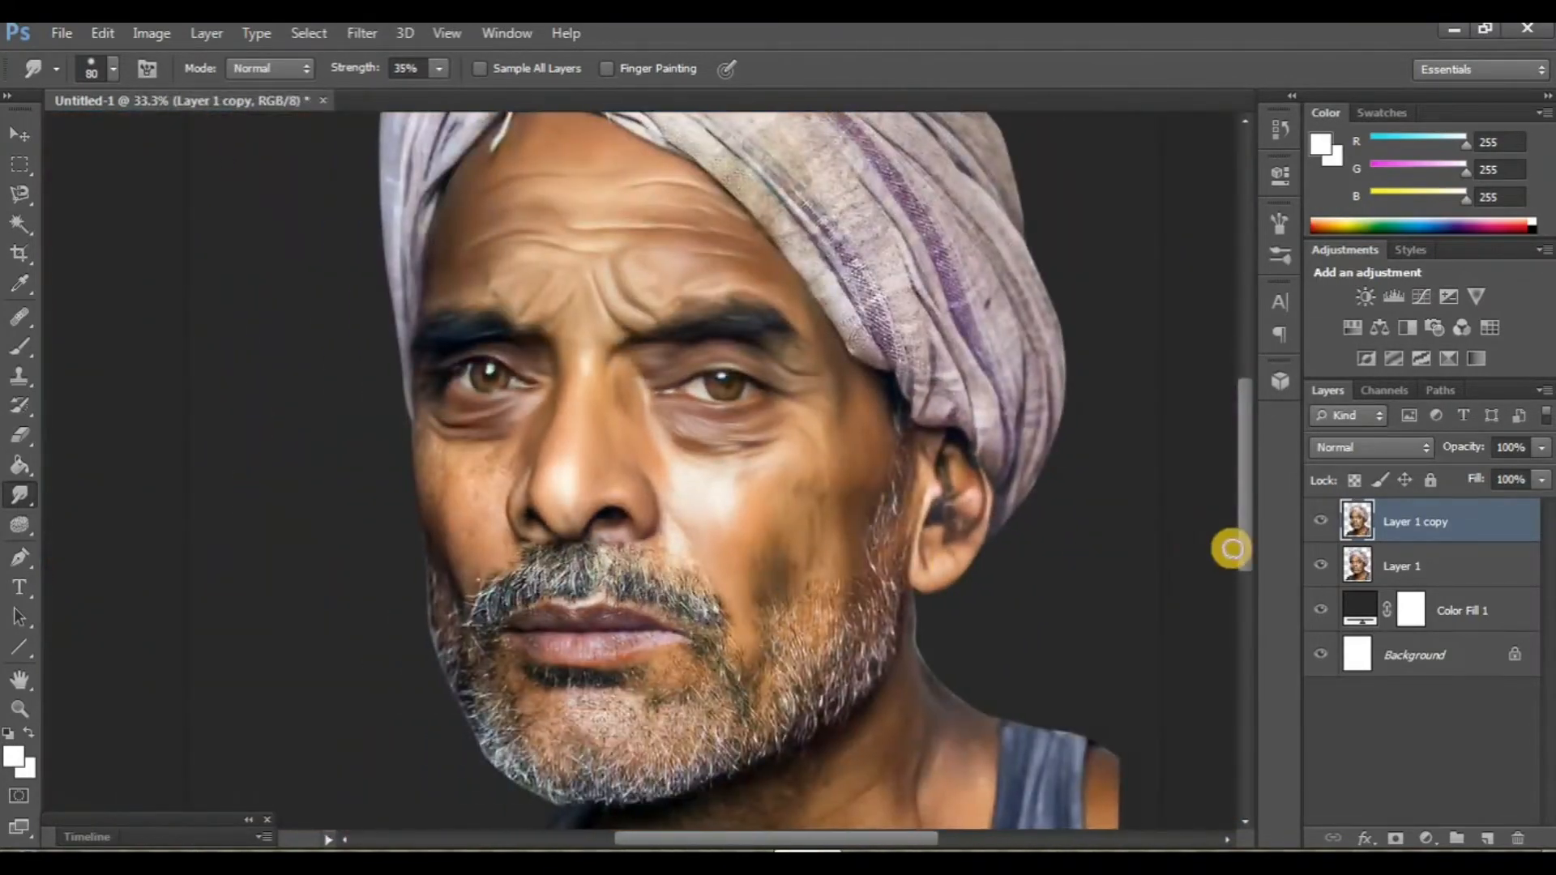
{"action": "left_click", "coordinate": [1319, 521]}
{"action": "left_click", "coordinate": [1320, 521]}
{"action": "scroll", "coordinate": [554, 629], "scroll_direction": "left", "scroll_amount": 1}
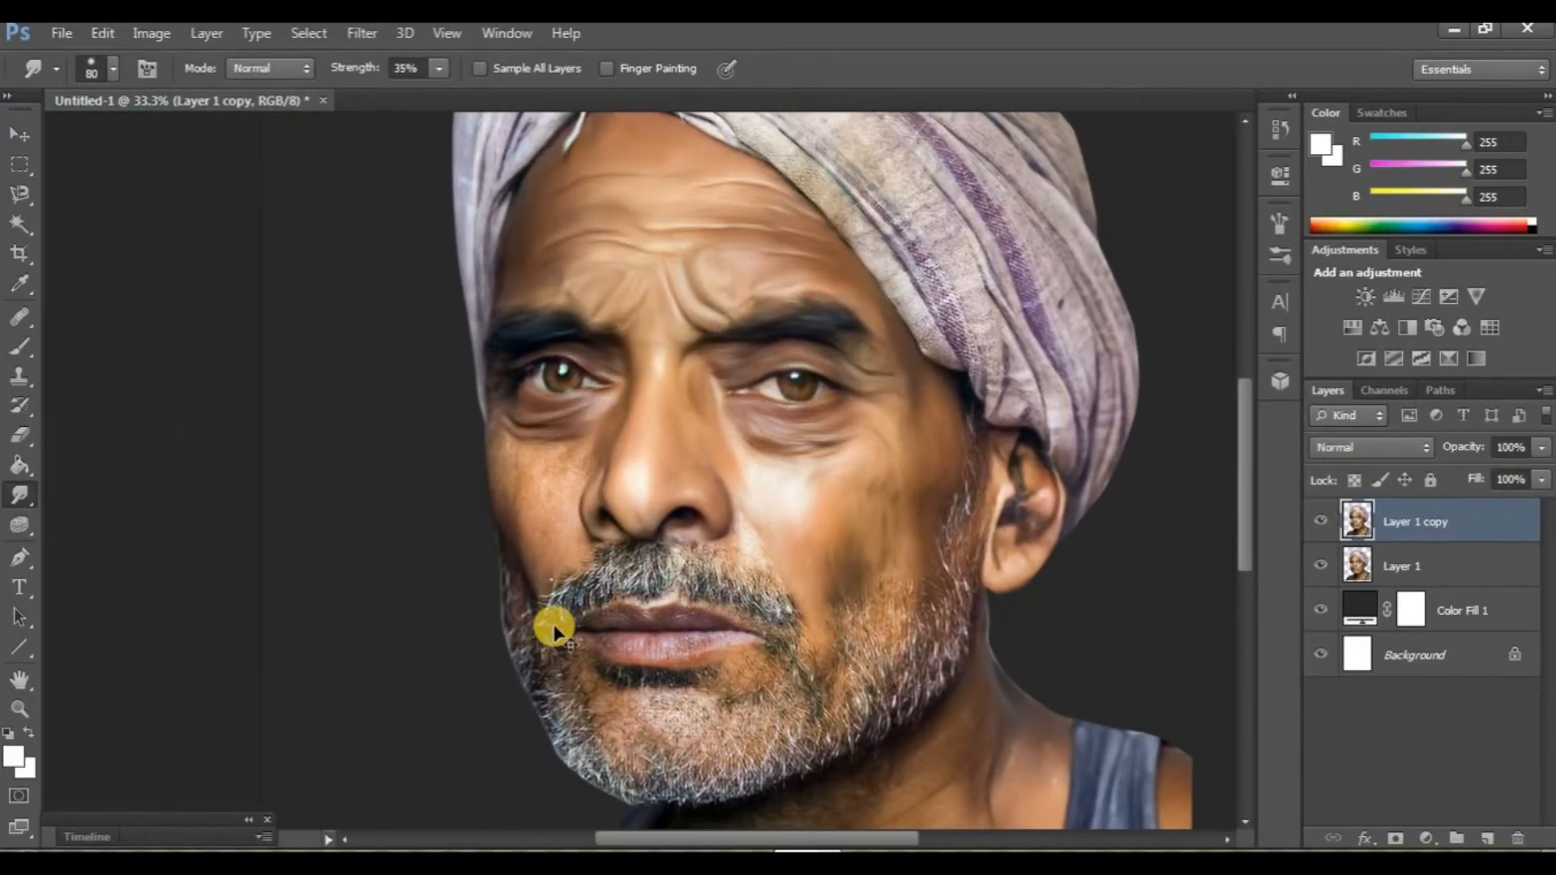
Smudge the skin texture of the man's right cheek smooth with the 80 px brush at 35% strength.
{"action": "key", "text": "ctrl+plus"}
{"action": "key", "text": "ctrl+plus"}
{"action": "key", "text": "ctrl+plus"}
{"action": "scroll", "coordinate": [548, 629], "scroll_direction": "down", "scroll_amount": 2}
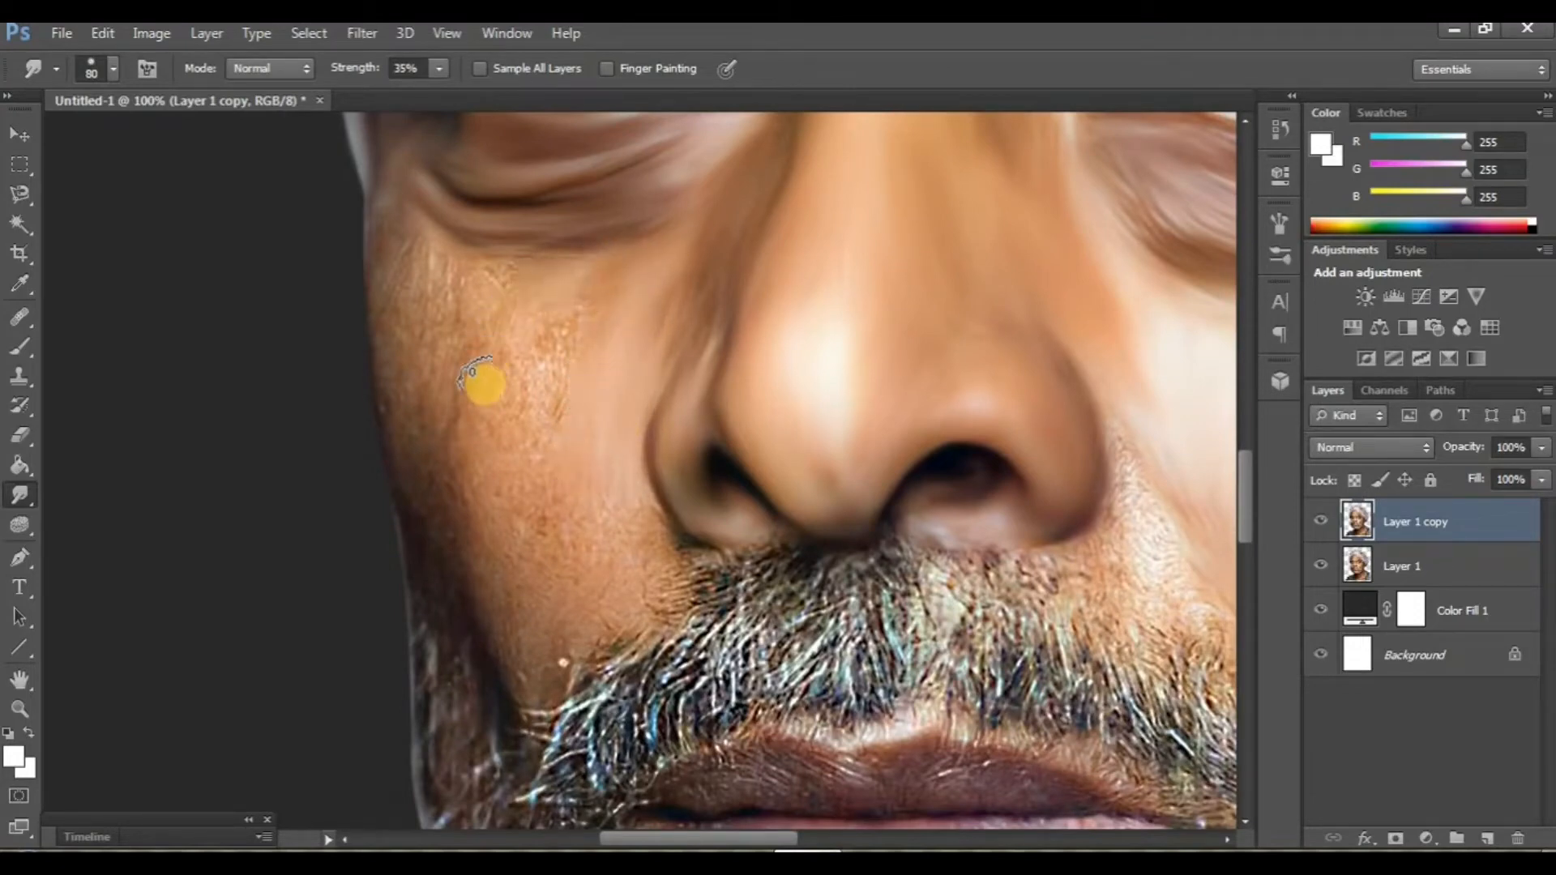
{"action": "mouse_move", "coordinate": [484, 384]}
{"action": "left_mouse_down"}
{"action": "mouse_move", "coordinate": [467, 486]}
{"action": "mouse_move", "coordinate": [522, 359]}
{"action": "mouse_move", "coordinate": [551, 335]}
{"action": "mouse_move", "coordinate": [519, 487]}
{"action": "left_mouse_up"}
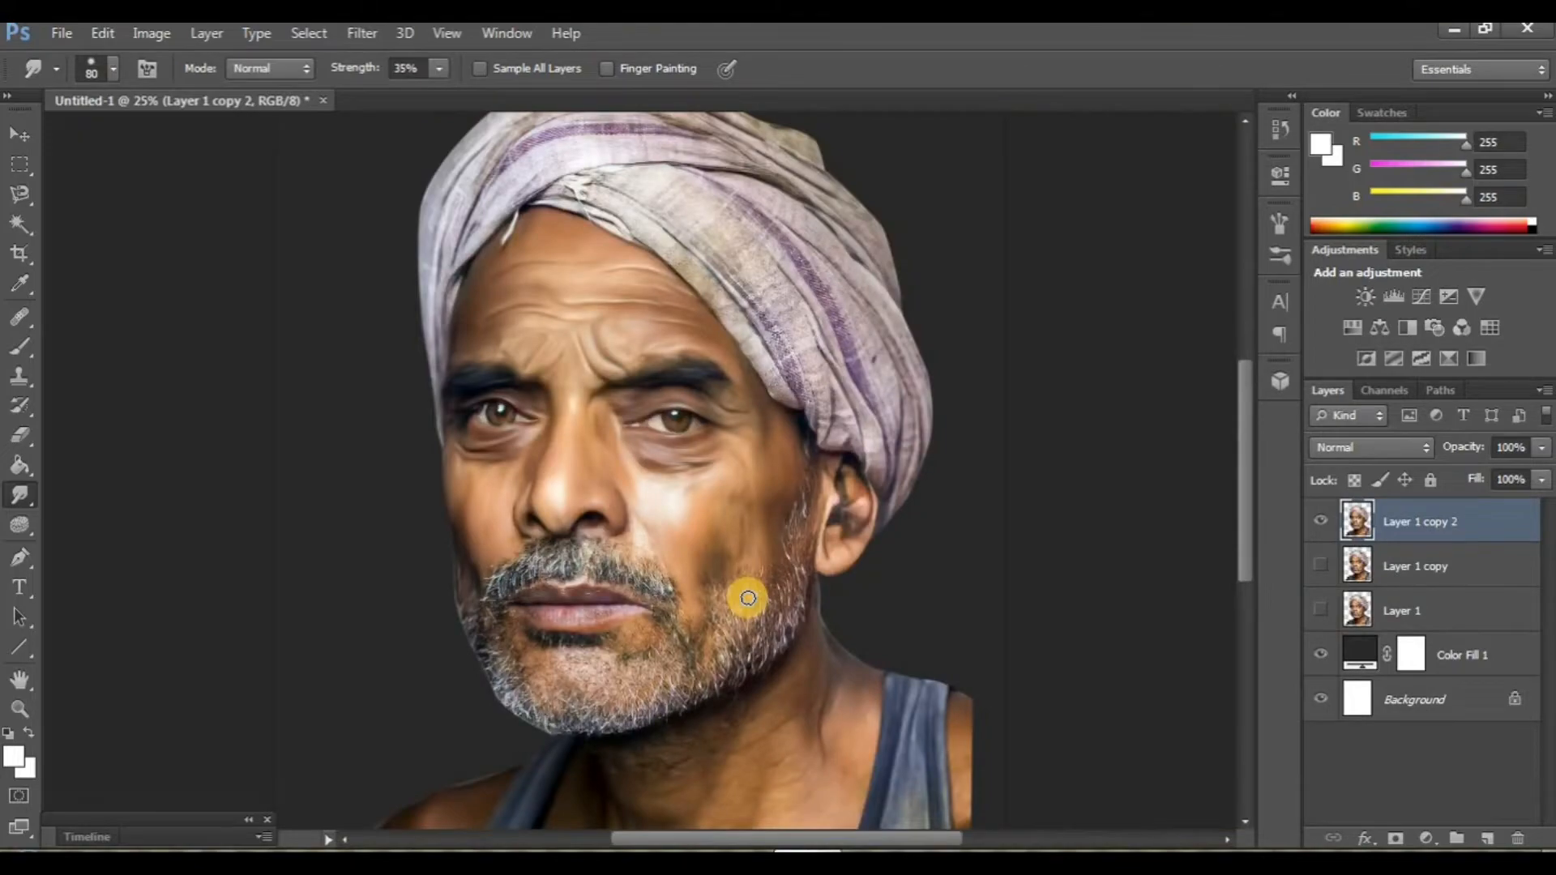
Smudge the moustache hairs and lips into soft strokes on Layer 1 copy 2, using a 70 px brush.
{"action": "scroll", "coordinate": [743, 598], "scroll_direction": "up", "scroll_amount": 3}
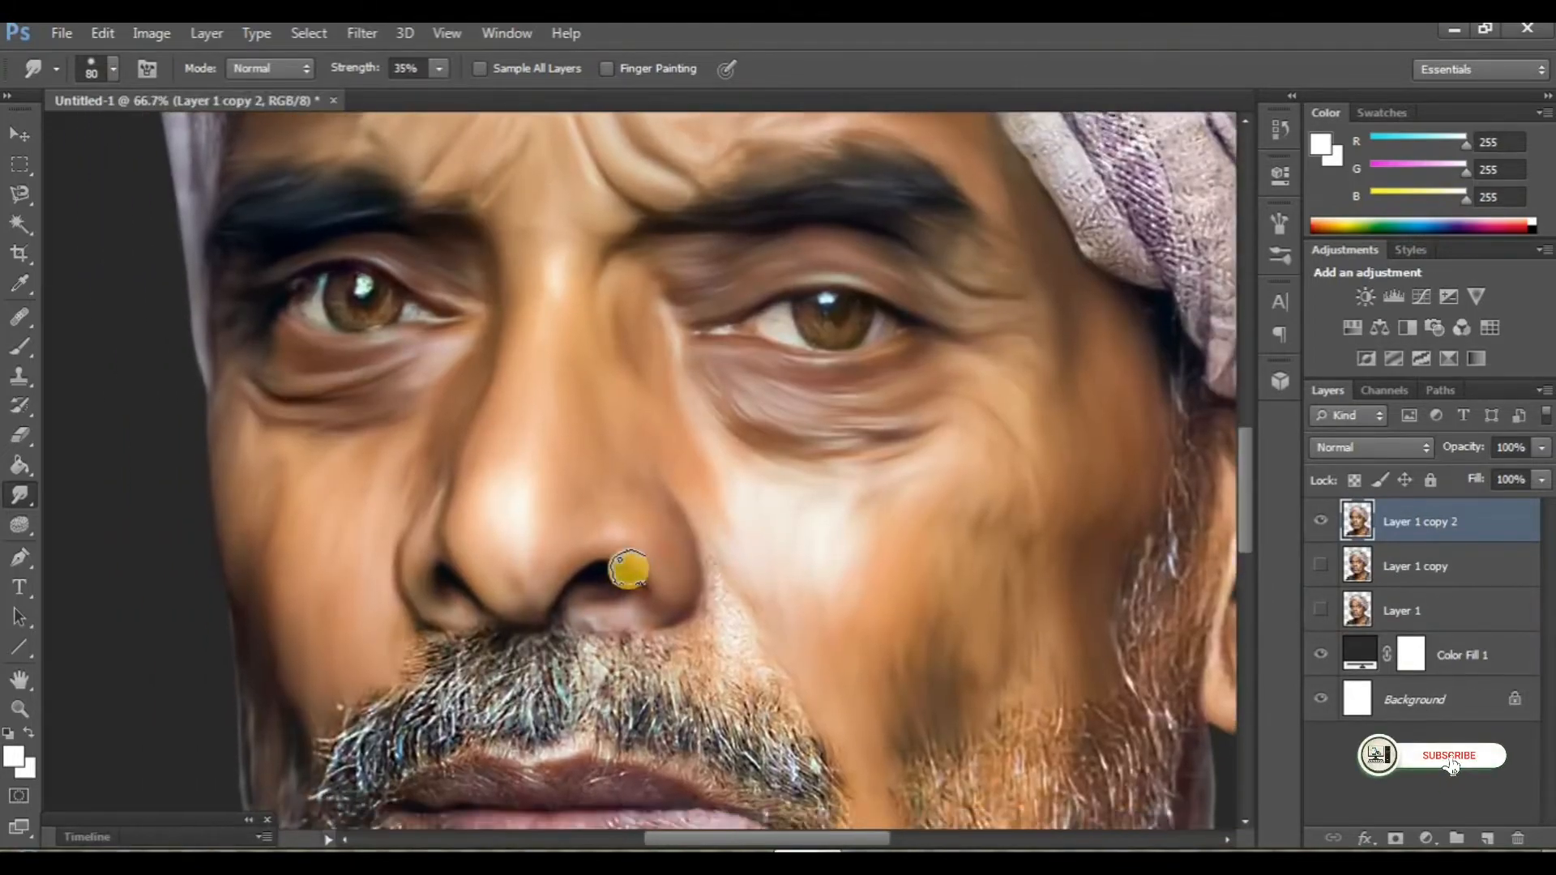
{"action": "scroll", "coordinate": [629, 570], "scroll_direction": "up", "scroll_amount": 2}
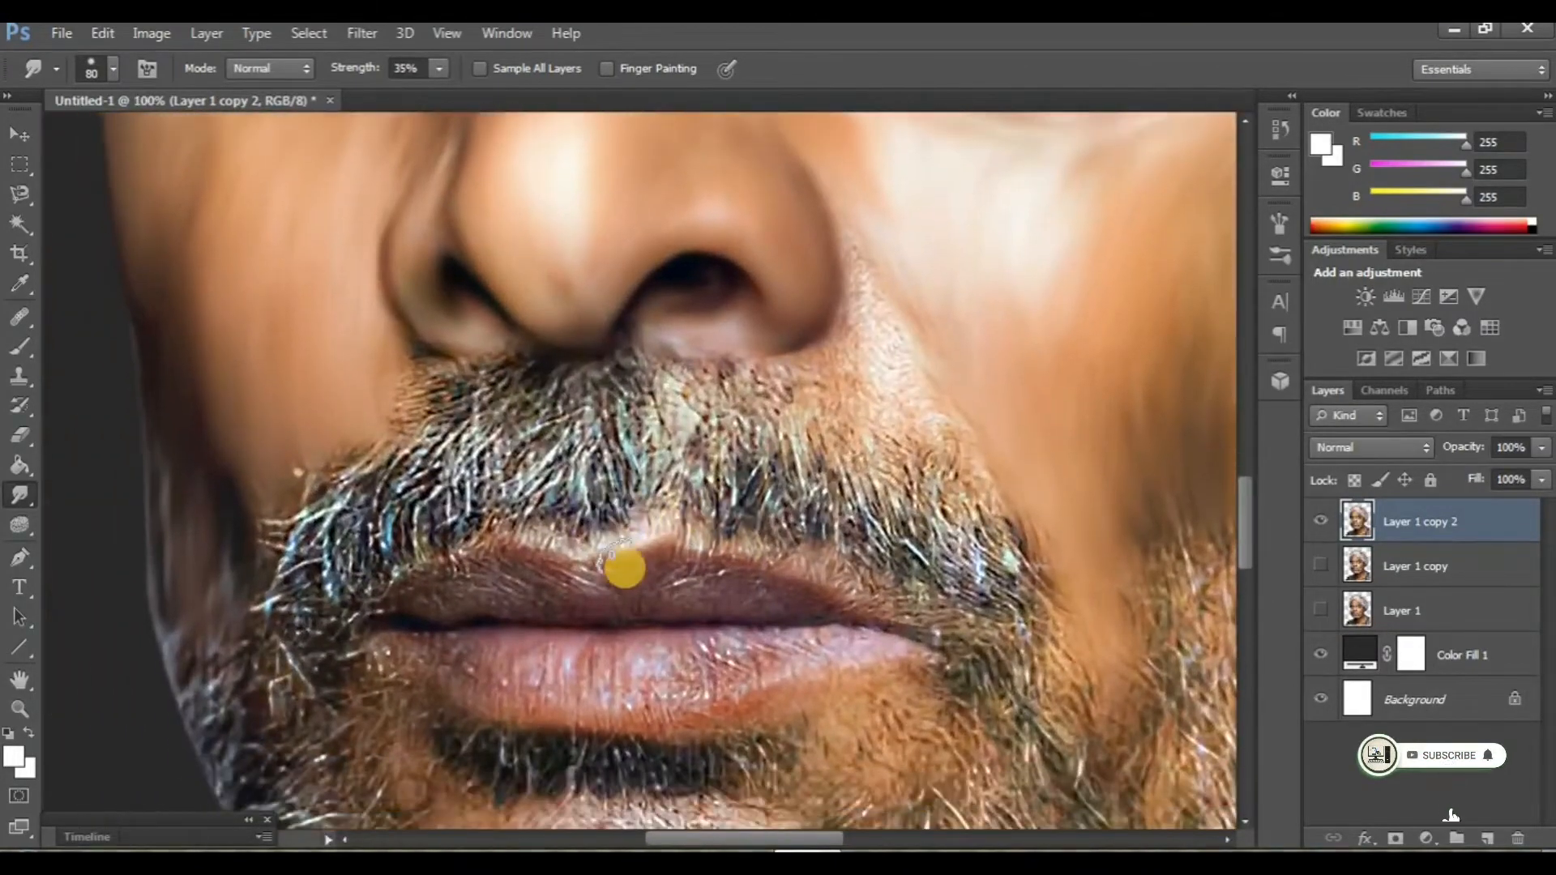
{"action": "key", "text": "bracketleft"}
{"action": "scroll", "coordinate": [624, 502], "scroll_direction": "up", "scroll_amount": 2}
{"action": "mouse_move", "coordinate": [624, 460]}
{"action": "left_mouse_down"}
{"action": "mouse_move", "coordinate": [636, 550]}
{"action": "mouse_move", "coordinate": [609, 438]}
{"action": "mouse_move", "coordinate": [610, 554]}
{"action": "mouse_move", "coordinate": [583, 509]}
{"action": "mouse_move", "coordinate": [569, 568]}
{"action": "mouse_move", "coordinate": [575, 430]}
{"action": "mouse_move", "coordinate": [521, 561]}
{"action": "mouse_move", "coordinate": [509, 525]}
{"action": "mouse_move", "coordinate": [540, 434]}
{"action": "mouse_move", "coordinate": [481, 586]}
{"action": "mouse_move", "coordinate": [468, 517]}
{"action": "mouse_move", "coordinate": [497, 446]}
{"action": "mouse_move", "coordinate": [446, 592]}
{"action": "mouse_move", "coordinate": [426, 511]}
{"action": "mouse_move", "coordinate": [453, 449]}
{"action": "mouse_move", "coordinate": [410, 588]}
{"action": "mouse_move", "coordinate": [405, 515]}
{"action": "mouse_move", "coordinate": [366, 606]}
{"action": "left_mouse_up"}
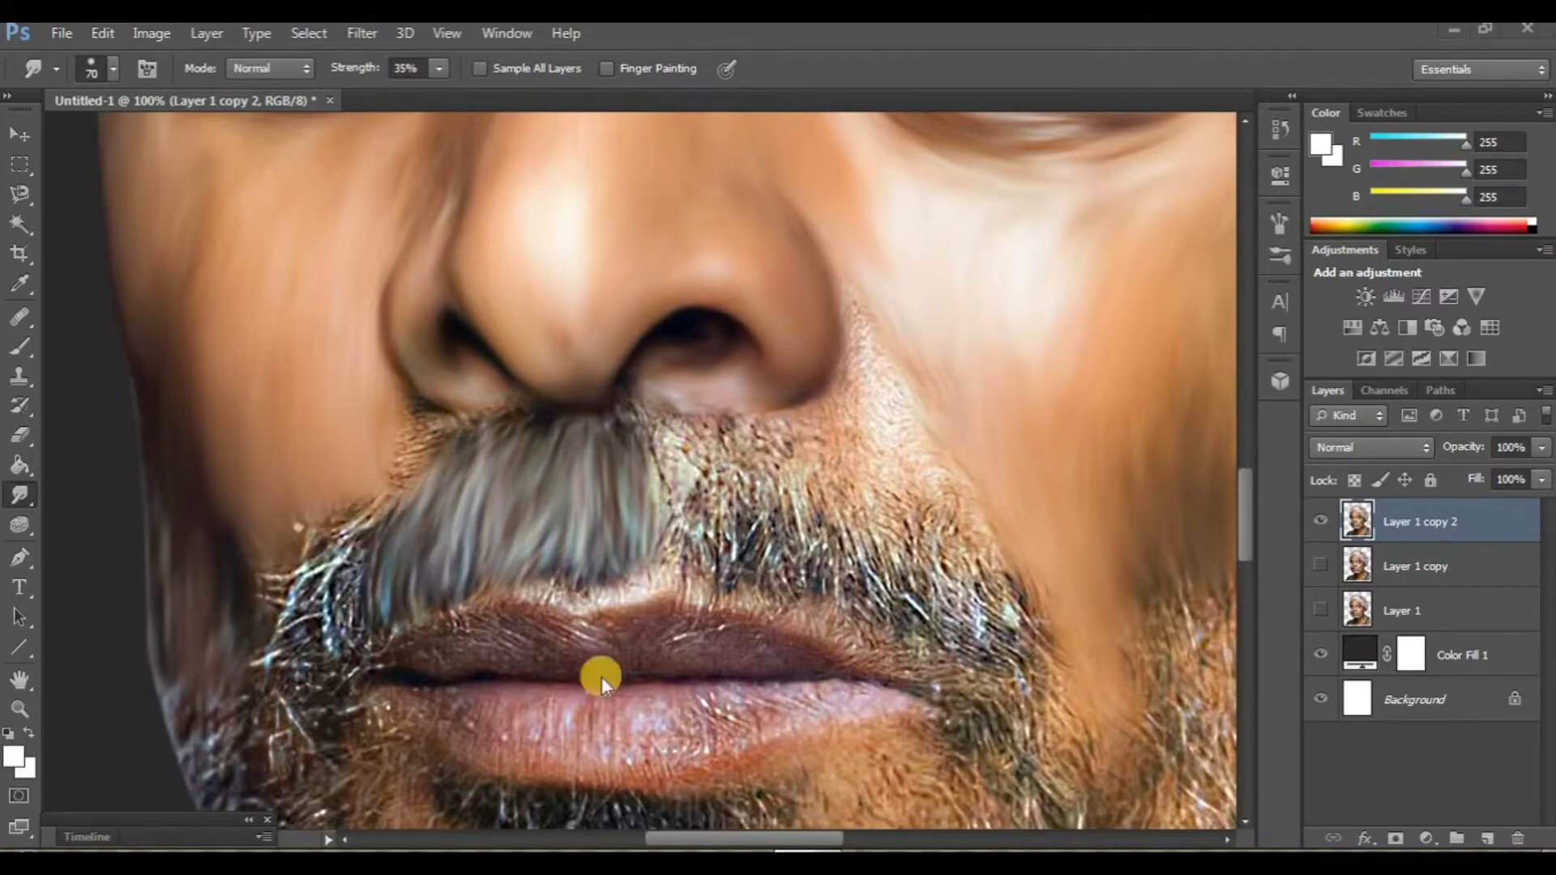
Compare the smudged moustache and lips with the previous version by toggling layer visibility.
{"action": "scroll", "coordinate": [800, 614], "scroll_direction": "down", "scroll_amount": 5}
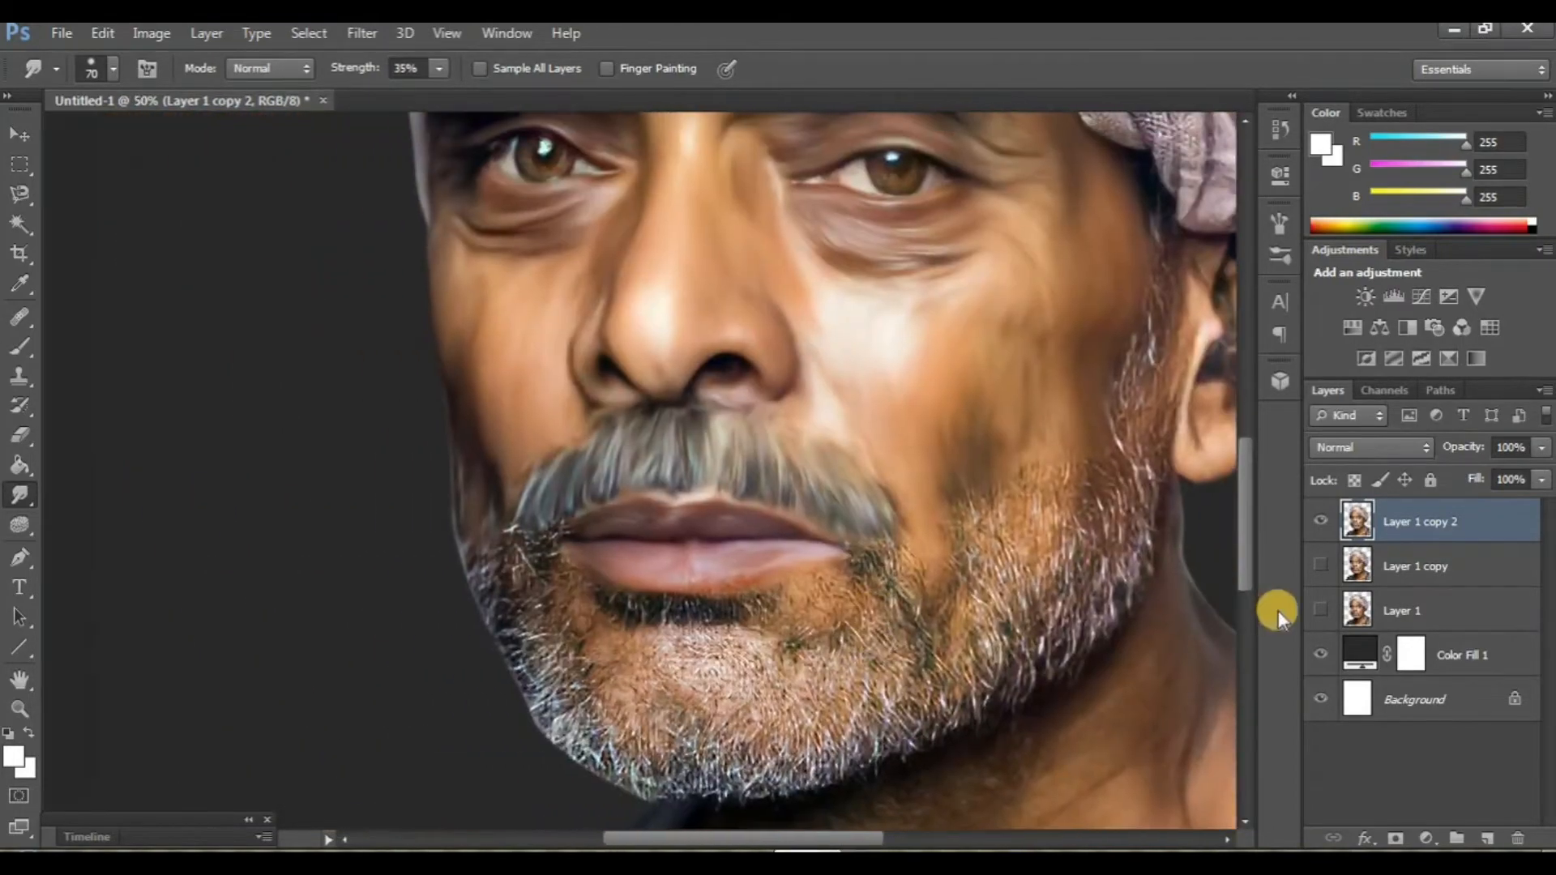
{"action": "left_click", "coordinate": [1321, 525]}
{"action": "left_click", "coordinate": [1320, 525]}
{"action": "left_click", "coordinate": [1320, 565]}
Smudge the beard below the lower lip and across the chin along the hair direction, enlarging the brush to 80 px.
{"action": "scroll", "coordinate": [582, 610], "scroll_direction": "down", "scroll_amount": 2}
{"action": "key", "text": "ctrl+plus"}
{"action": "key", "text": "ctrl+plus"}
{"action": "scroll", "coordinate": [532, 365], "scroll_direction": "right", "scroll_amount": 1}
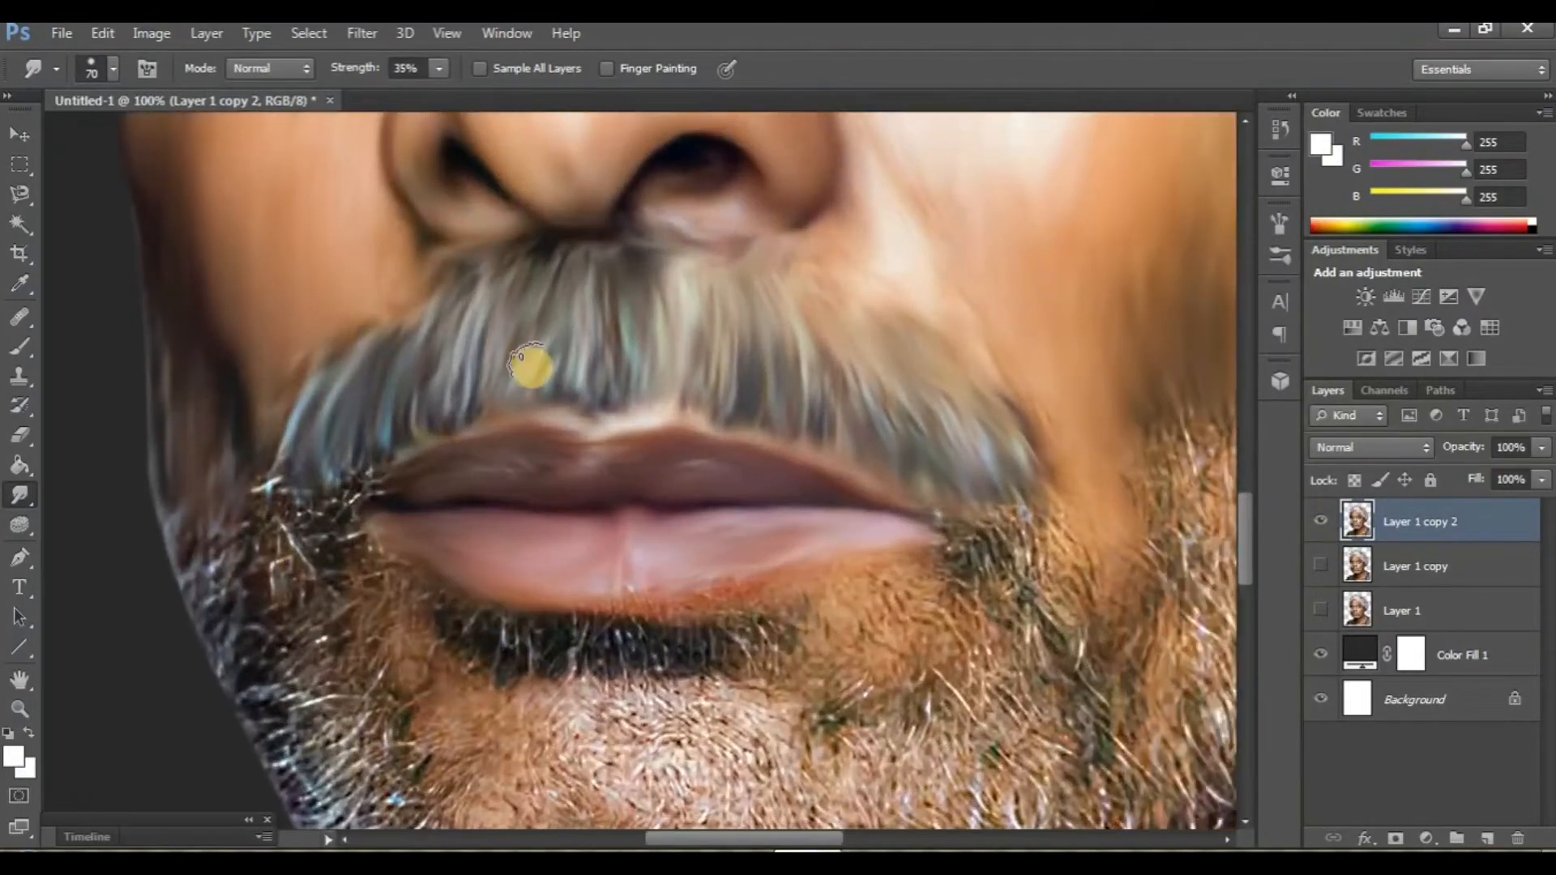
{"action": "scroll", "coordinate": [560, 347], "scroll_direction": "down", "scroll_amount": 2}
{"action": "scroll", "coordinate": [572, 339], "scroll_direction": "right", "scroll_amount": 1}
{"action": "scroll", "coordinate": [575, 340], "scroll_direction": "down", "scroll_amount": 2}
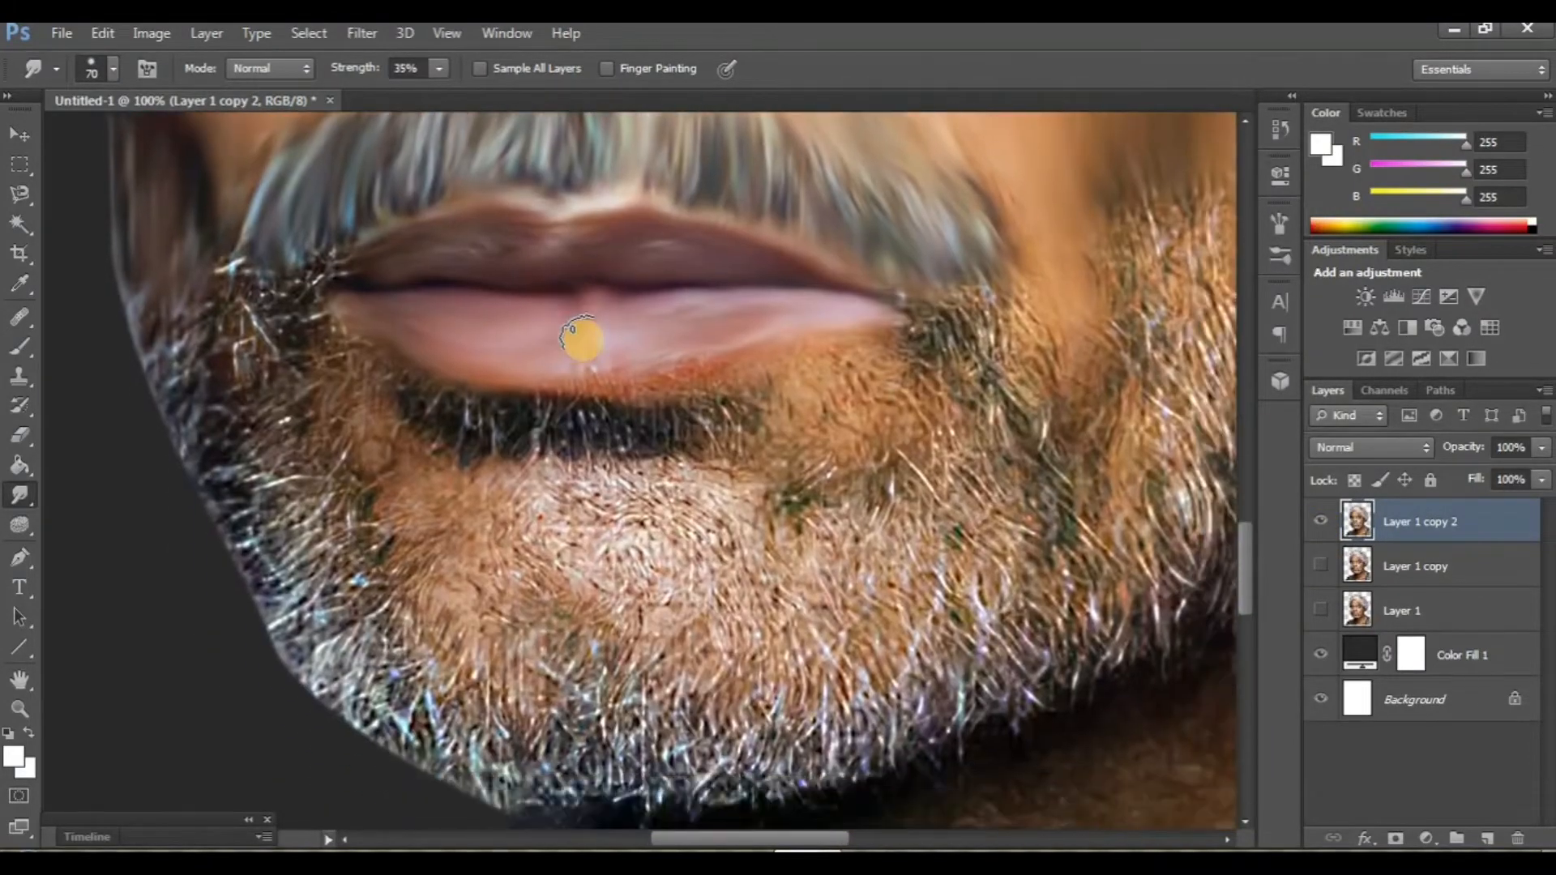
{"action": "scroll", "coordinate": [627, 406], "scroll_direction": "right", "scroll_amount": 1}
{"action": "mouse_move", "coordinate": [654, 398]}
{"action": "left_mouse_down"}
{"action": "mouse_move", "coordinate": [650, 439]}
{"action": "mouse_move", "coordinate": [628, 403]}
{"action": "mouse_move", "coordinate": [609, 397]}
{"action": "mouse_move", "coordinate": [624, 440]}
{"action": "mouse_move", "coordinate": [590, 398]}
{"action": "mouse_move", "coordinate": [585, 420]}
{"action": "mouse_move", "coordinate": [558, 392]}
{"action": "mouse_move", "coordinate": [566, 447]}
{"action": "mouse_move", "coordinate": [550, 405]}
{"action": "mouse_move", "coordinate": [535, 441]}
{"action": "left_mouse_up"}
{"action": "key", "text": "bracketright"}
{"action": "key", "text": "ctrl+minus"}
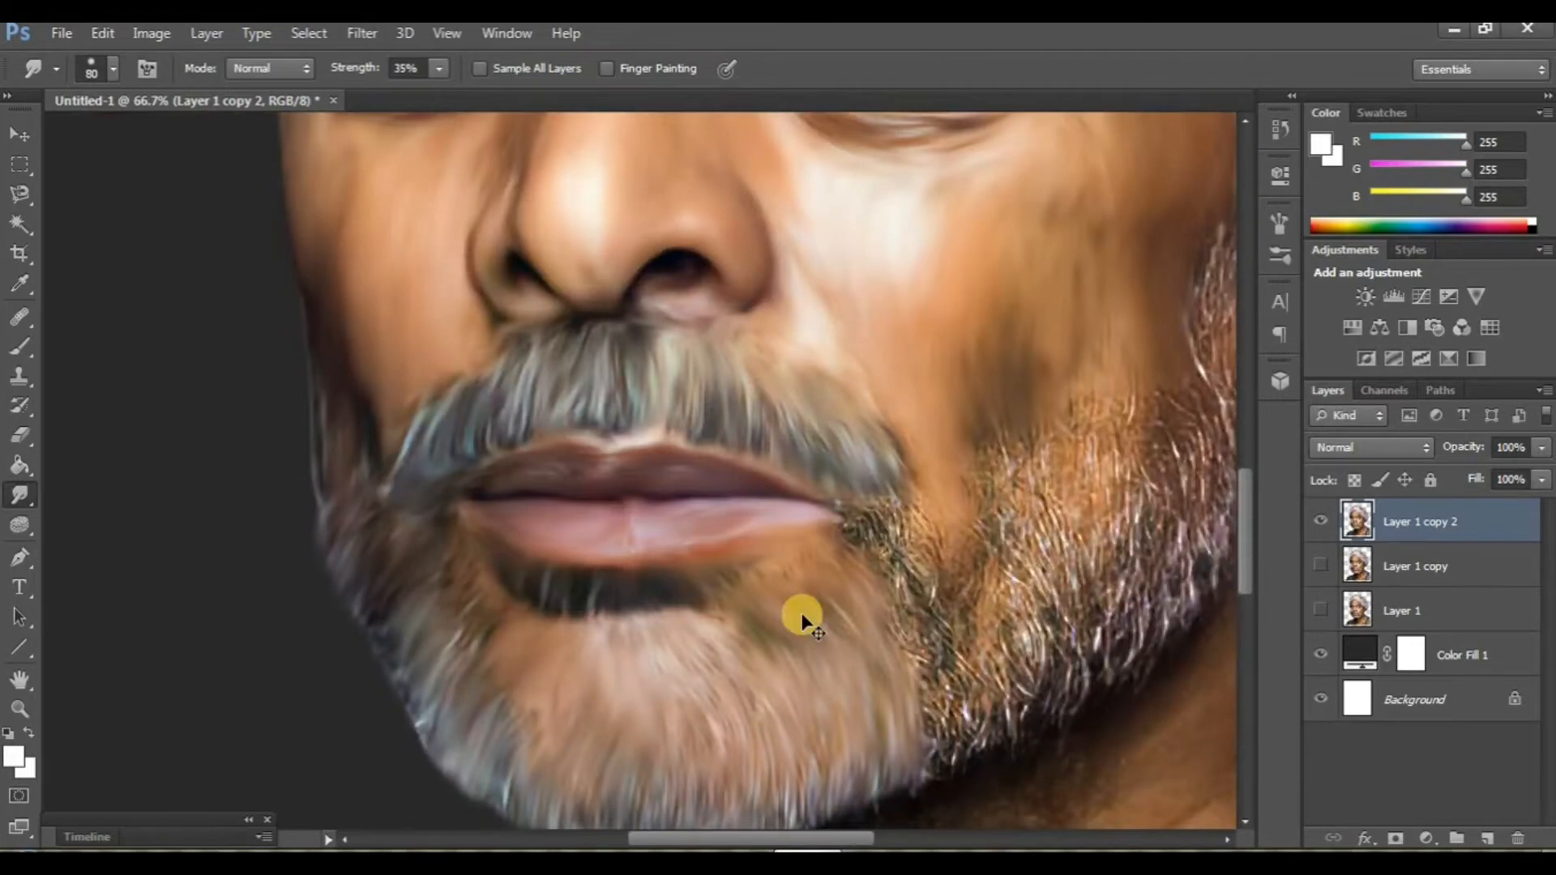
Compare the smudged beard and chin with the previous version by toggling the visibility of Layer 1 copy 2.
{"action": "key", "text": "ctrl+minus"}
{"action": "left_click", "coordinate": [1313, 523]}
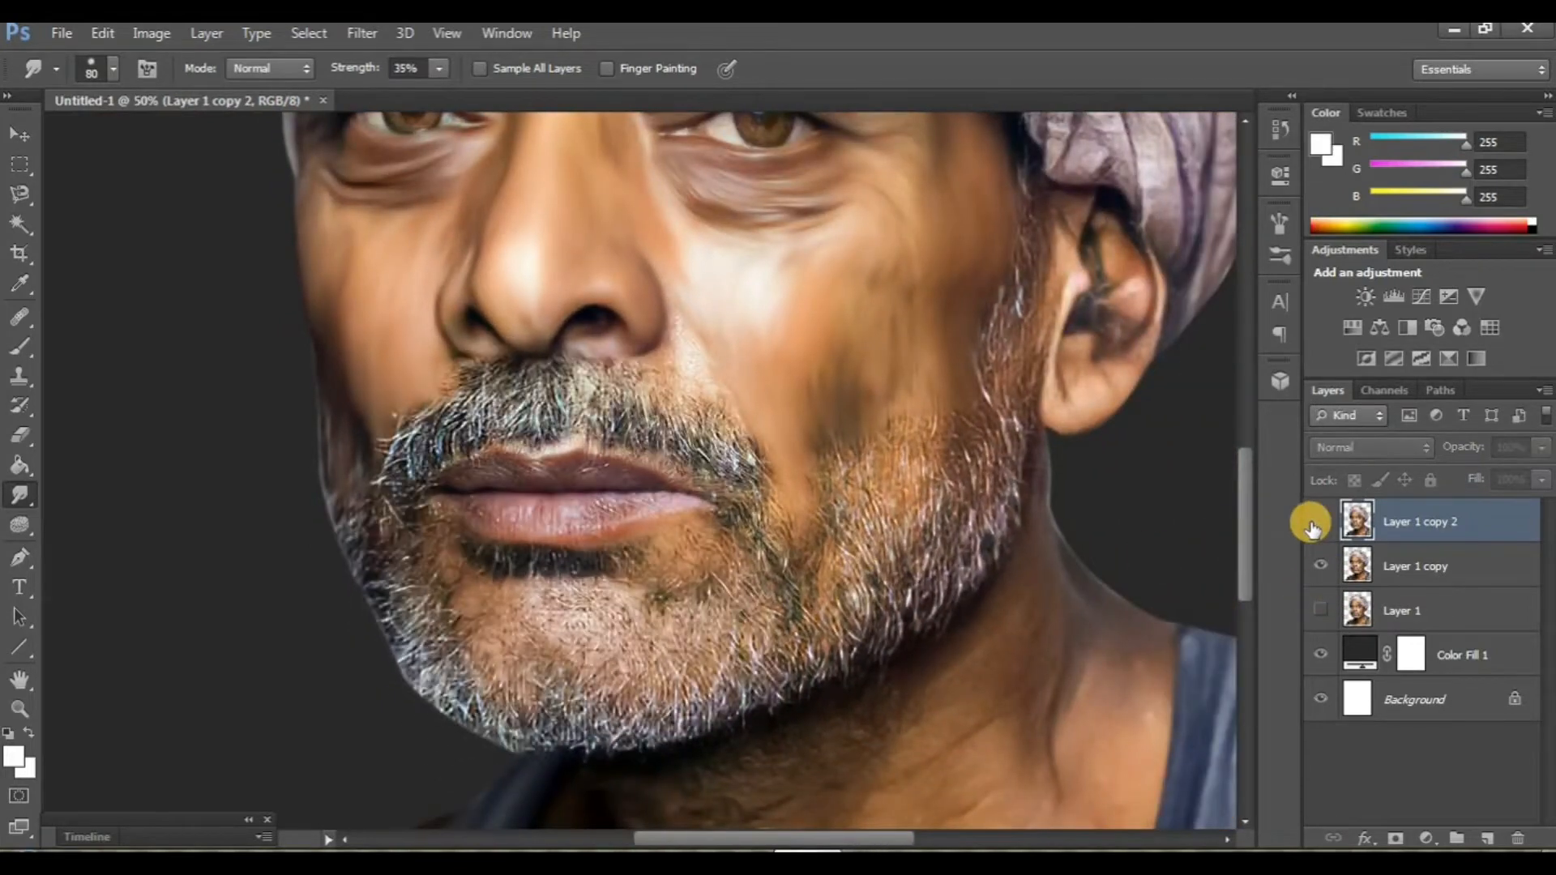
{"action": "left_click", "coordinate": [1313, 523]}
Smudge the sideburn, the beard along the cheek and jaw, and the ear into soft strokes with the 80 px brush at 35% strength.
{"action": "key", "text": "ctrl+plus"}
{"action": "key", "text": "ctrl+plus"}
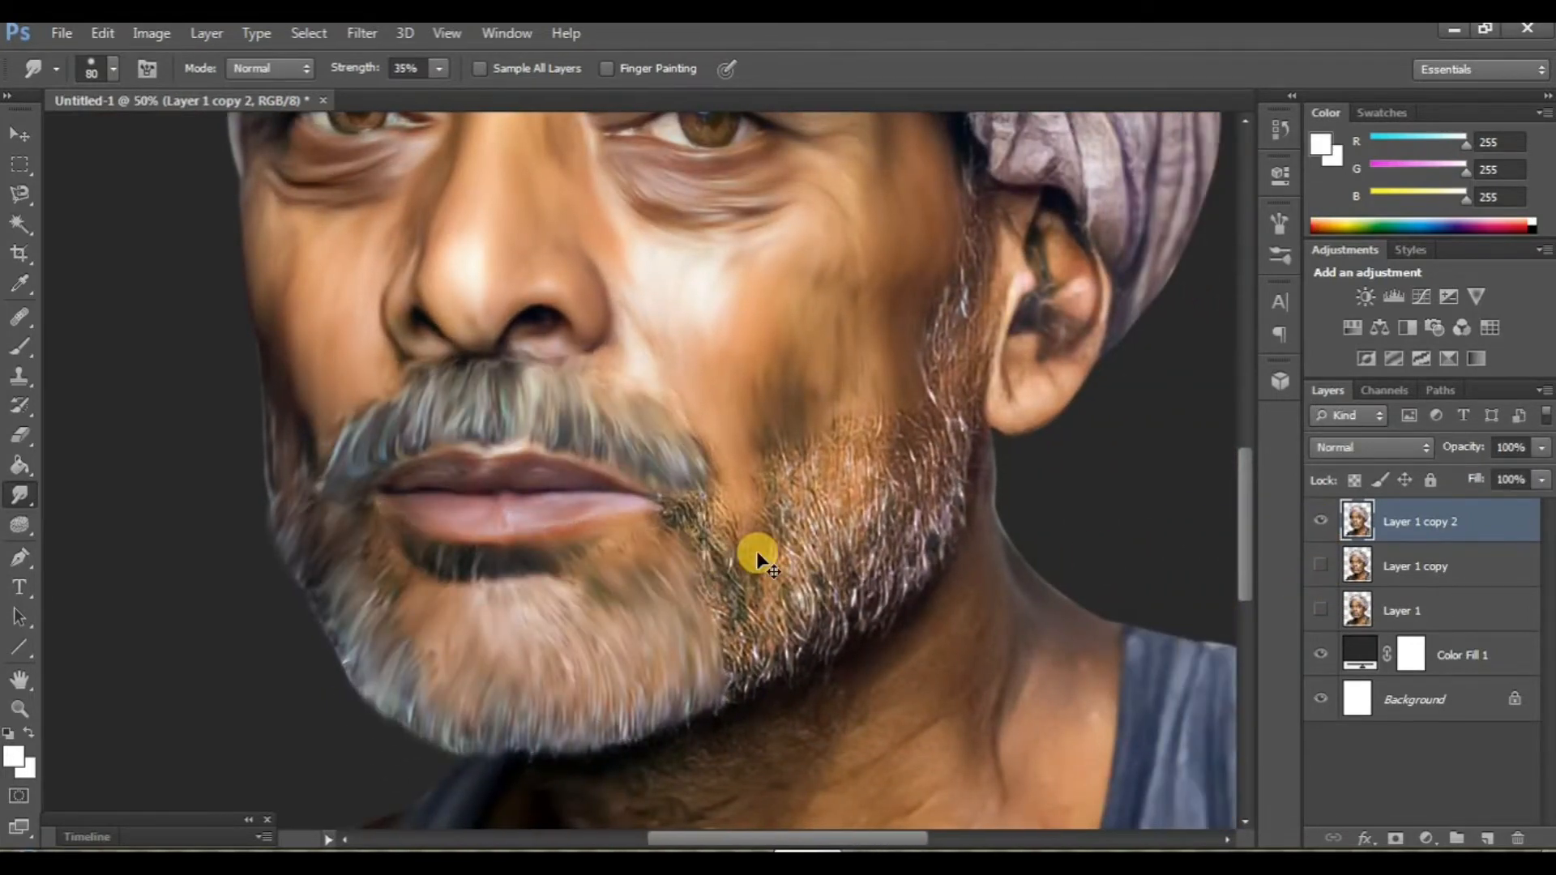
{"action": "scroll", "coordinate": [916, 539], "scroll_direction": "up", "scroll_amount": 5}
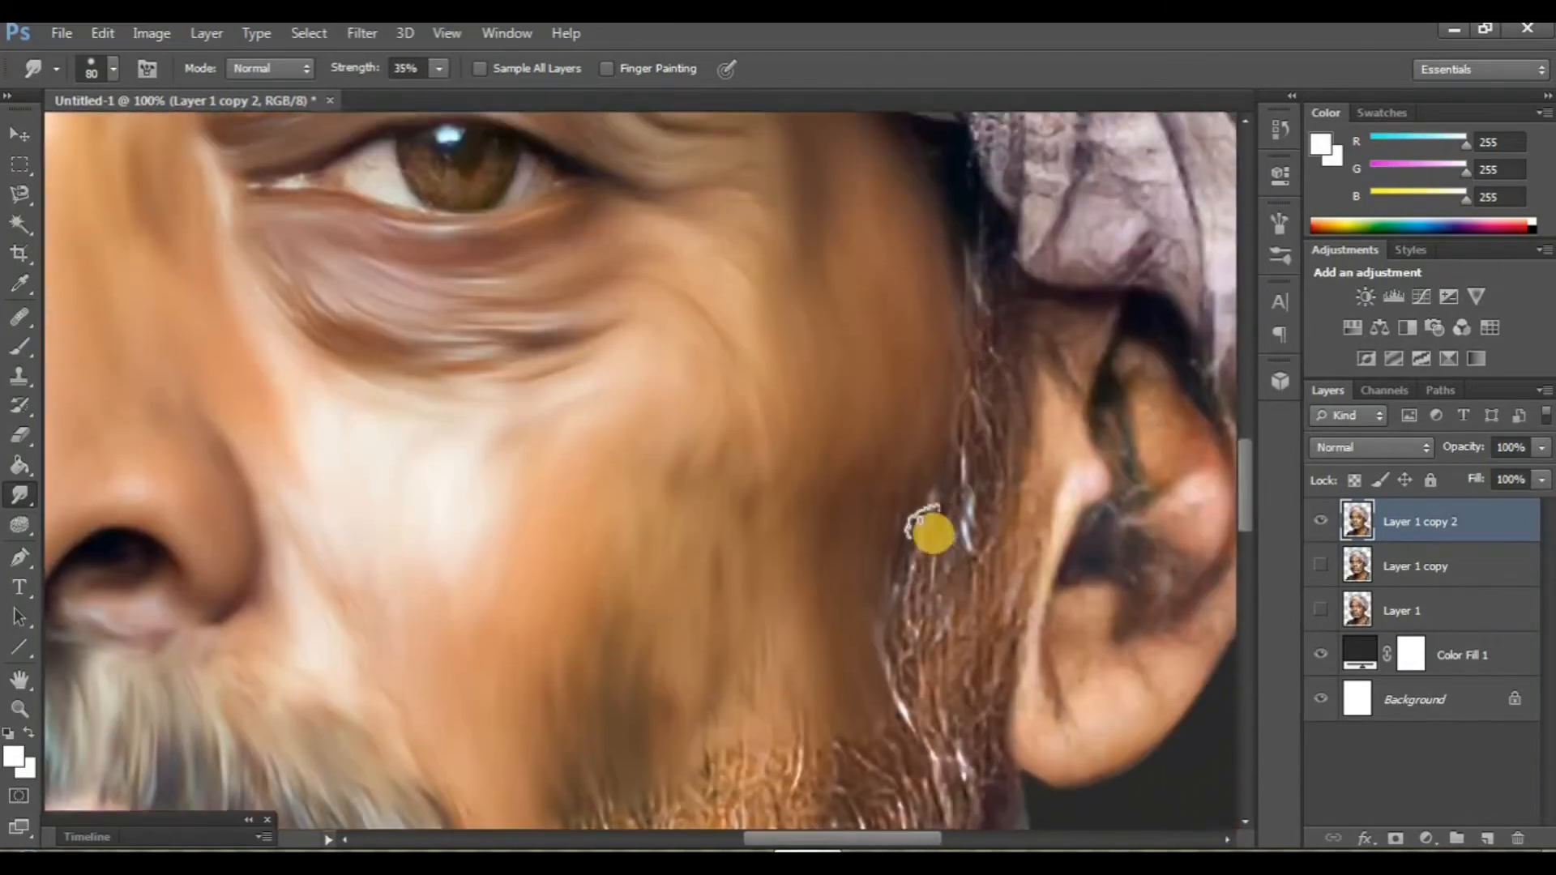
{"action": "scroll", "coordinate": [826, 306], "scroll_direction": "right", "scroll_amount": 2}
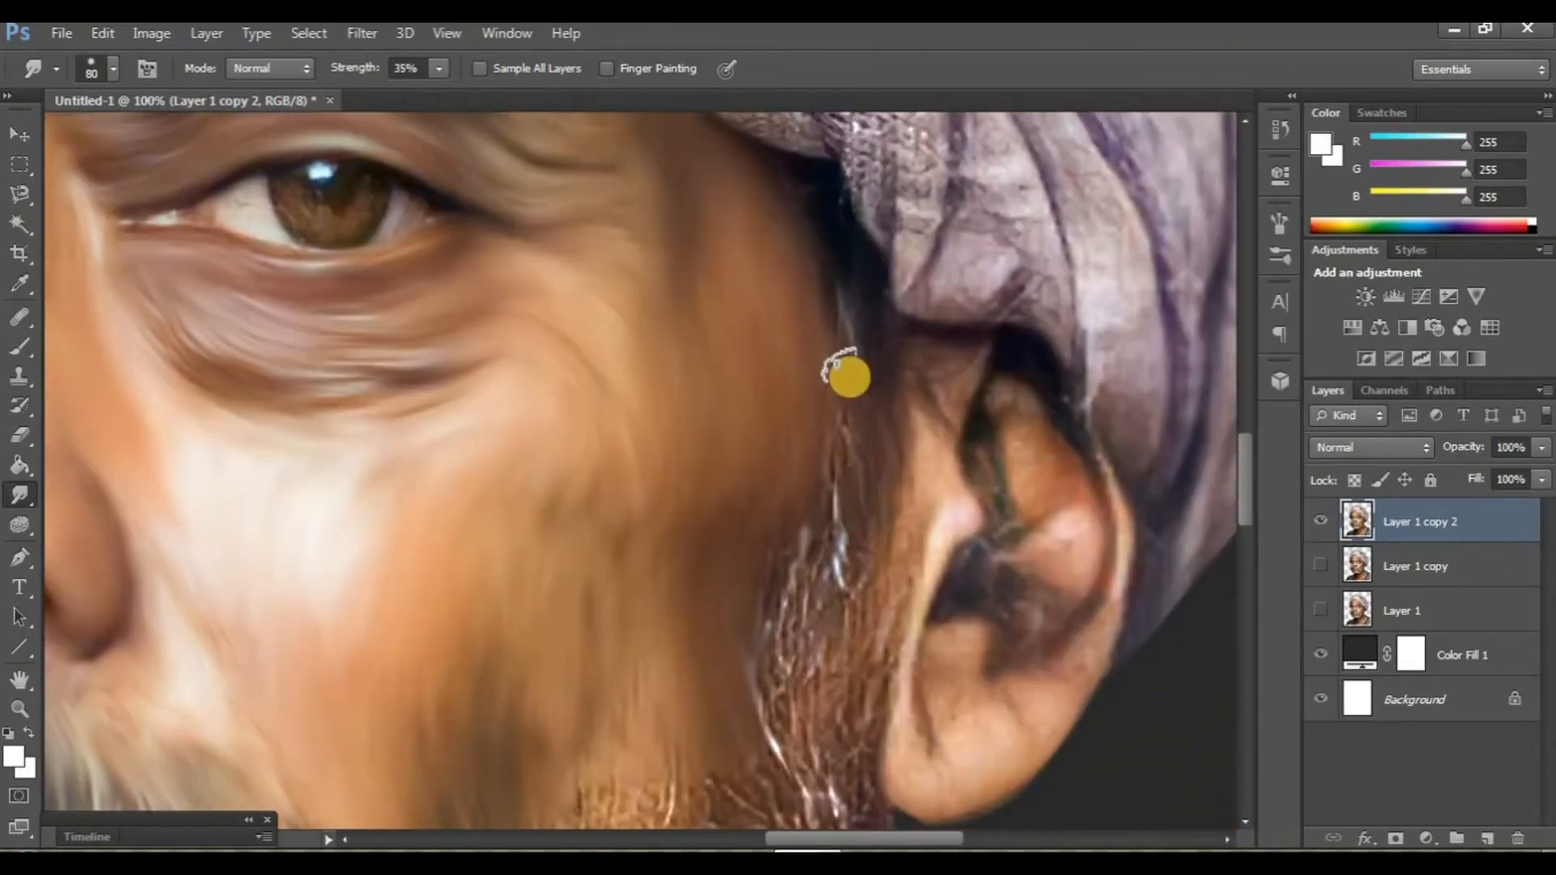
{"action": "scroll", "coordinate": [848, 368], "scroll_direction": "down", "scroll_amount": 2}
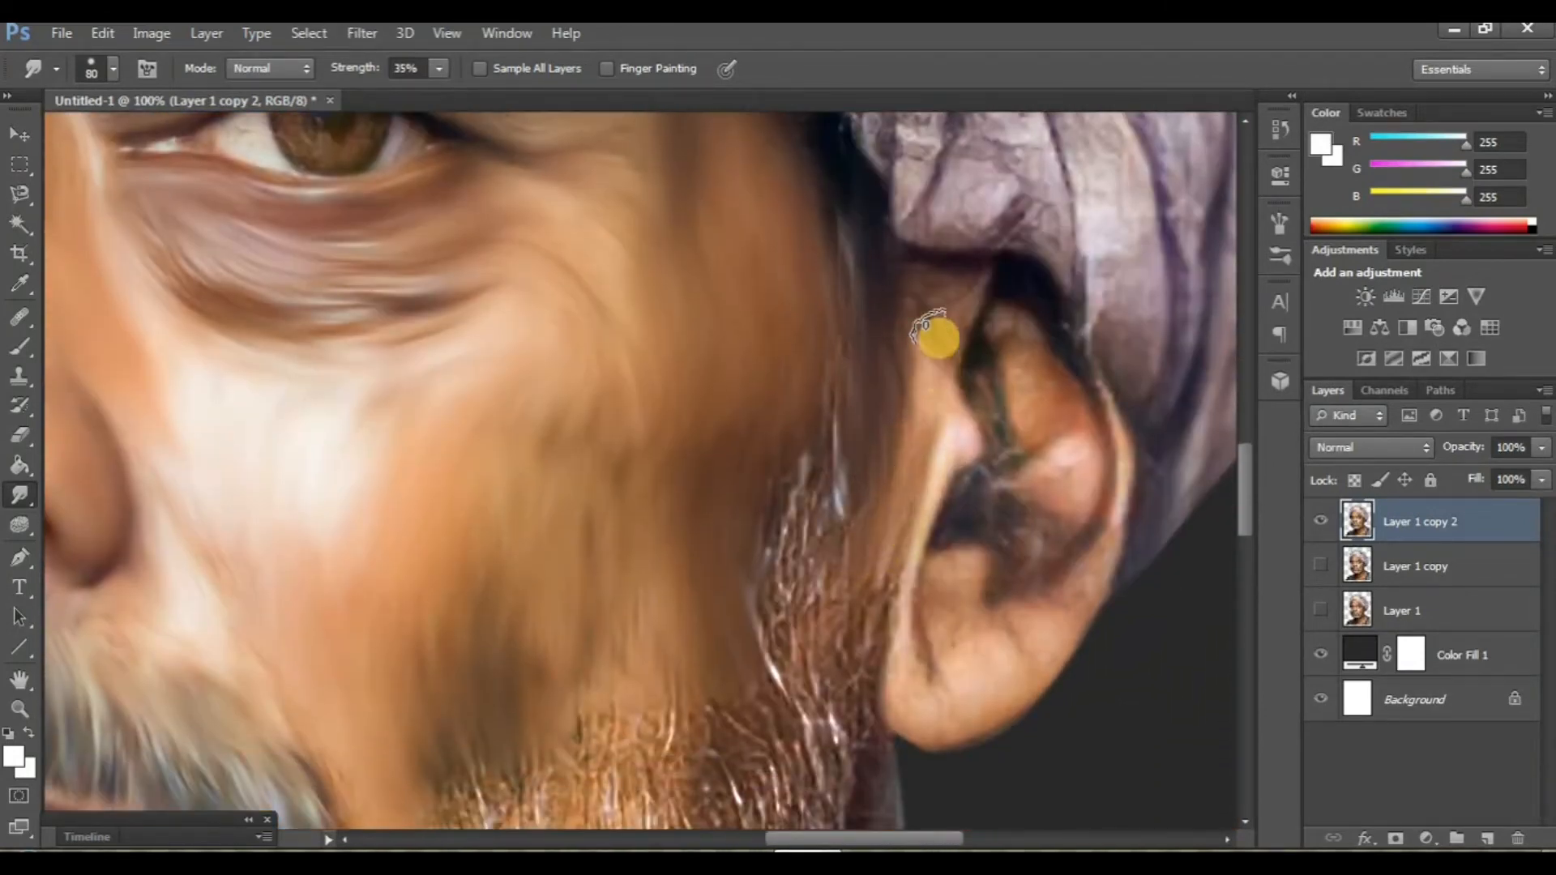
{"action": "scroll", "coordinate": [840, 507], "scroll_direction": "down", "scroll_amount": 4}
{"action": "mouse_move", "coordinate": [813, 422]}
{"action": "left_mouse_down"}
{"action": "mouse_move", "coordinate": [795, 316]}
{"action": "mouse_move", "coordinate": [770, 469]}
{"action": "mouse_move", "coordinate": [775, 432]}
{"action": "mouse_move", "coordinate": [805, 536]}
{"action": "mouse_move", "coordinate": [791, 506]}
{"action": "mouse_move", "coordinate": [859, 283]}
{"action": "mouse_move", "coordinate": [875, 383]}
{"action": "mouse_move", "coordinate": [868, 478]}
{"action": "mouse_move", "coordinate": [838, 396]}
{"action": "mouse_move", "coordinate": [849, 485]}
{"action": "mouse_move", "coordinate": [809, 452]}
{"action": "mouse_move", "coordinate": [875, 398]}
{"action": "left_mouse_up"}
{"action": "scroll", "coordinate": [780, 497], "scroll_direction": "down", "scroll_amount": 3}
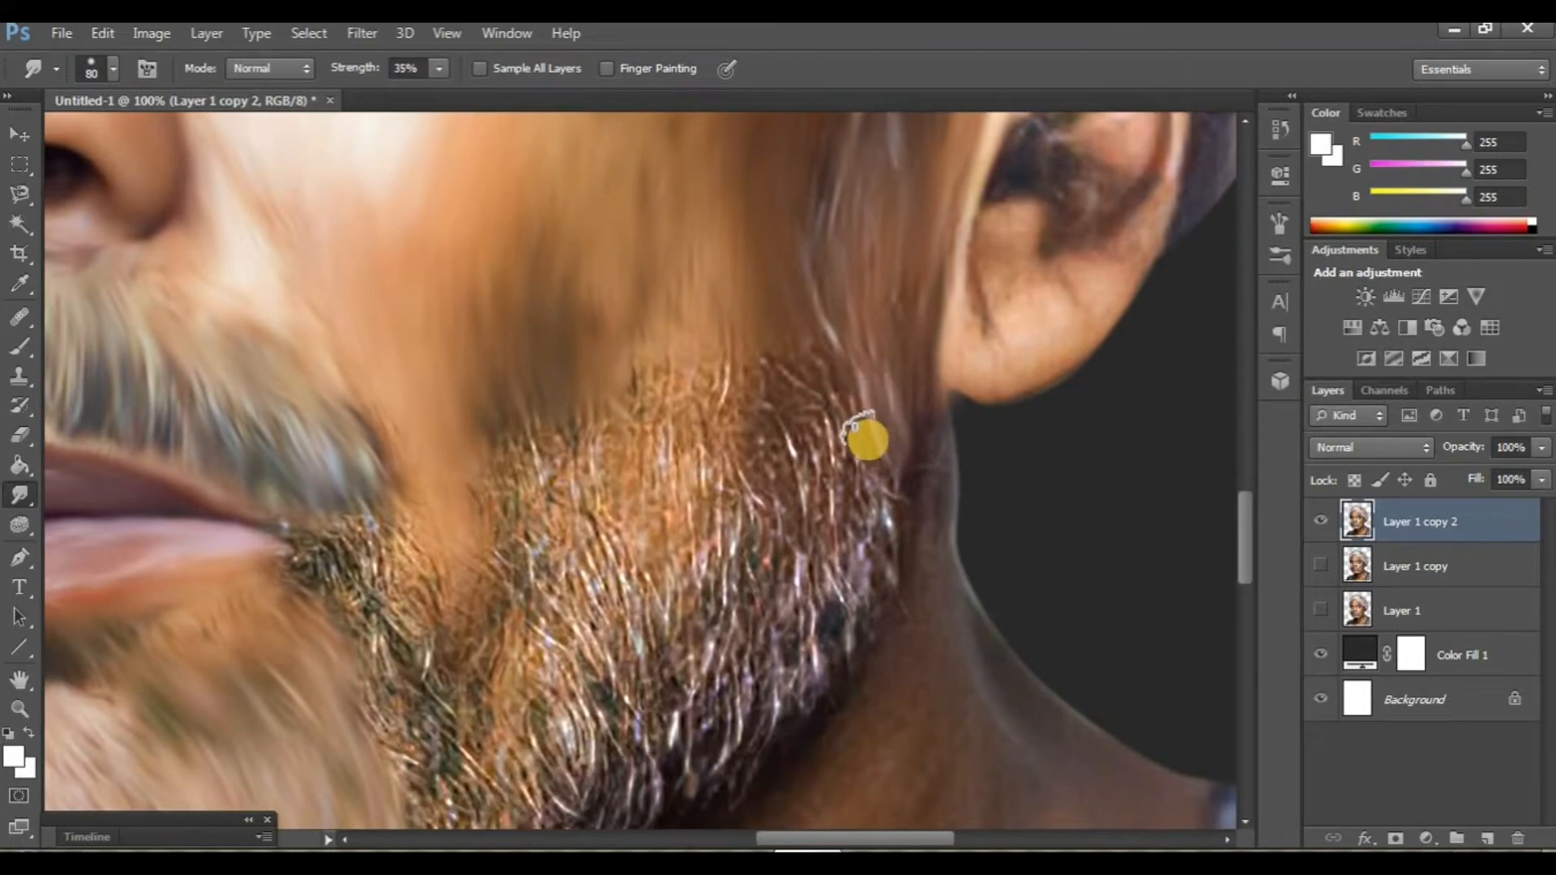
{"action": "left_click_drag", "start_coordinate": [847, 518], "coordinate": [920, 445]}
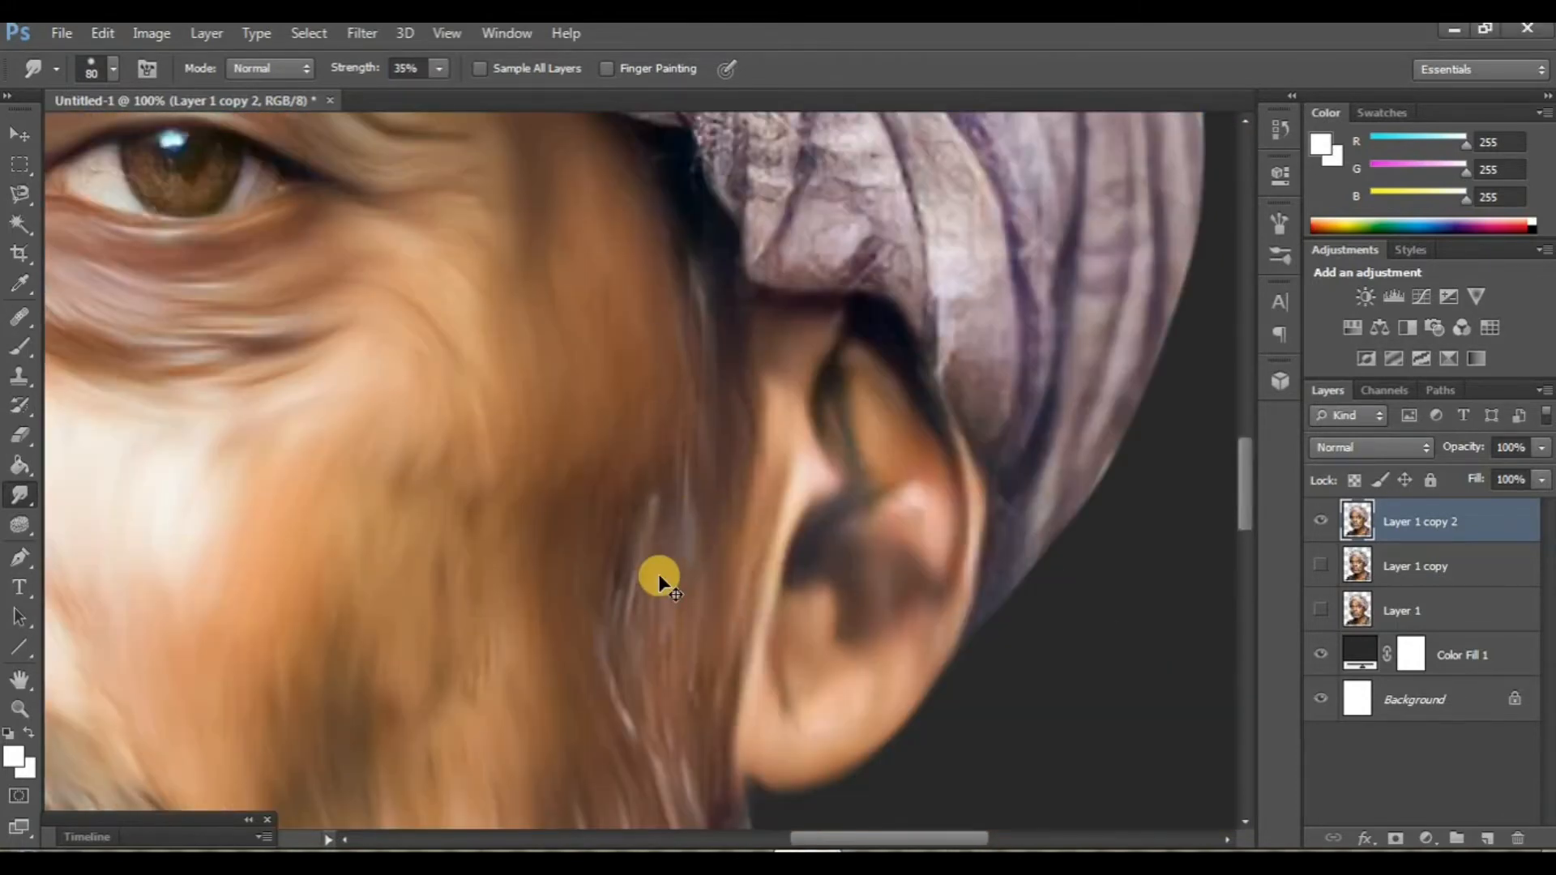
Compare the whole smudged face and beard with the previous version by toggling layer visibility.
{"action": "scroll", "coordinate": [658, 574], "scroll_direction": "down", "scroll_amount": 3}
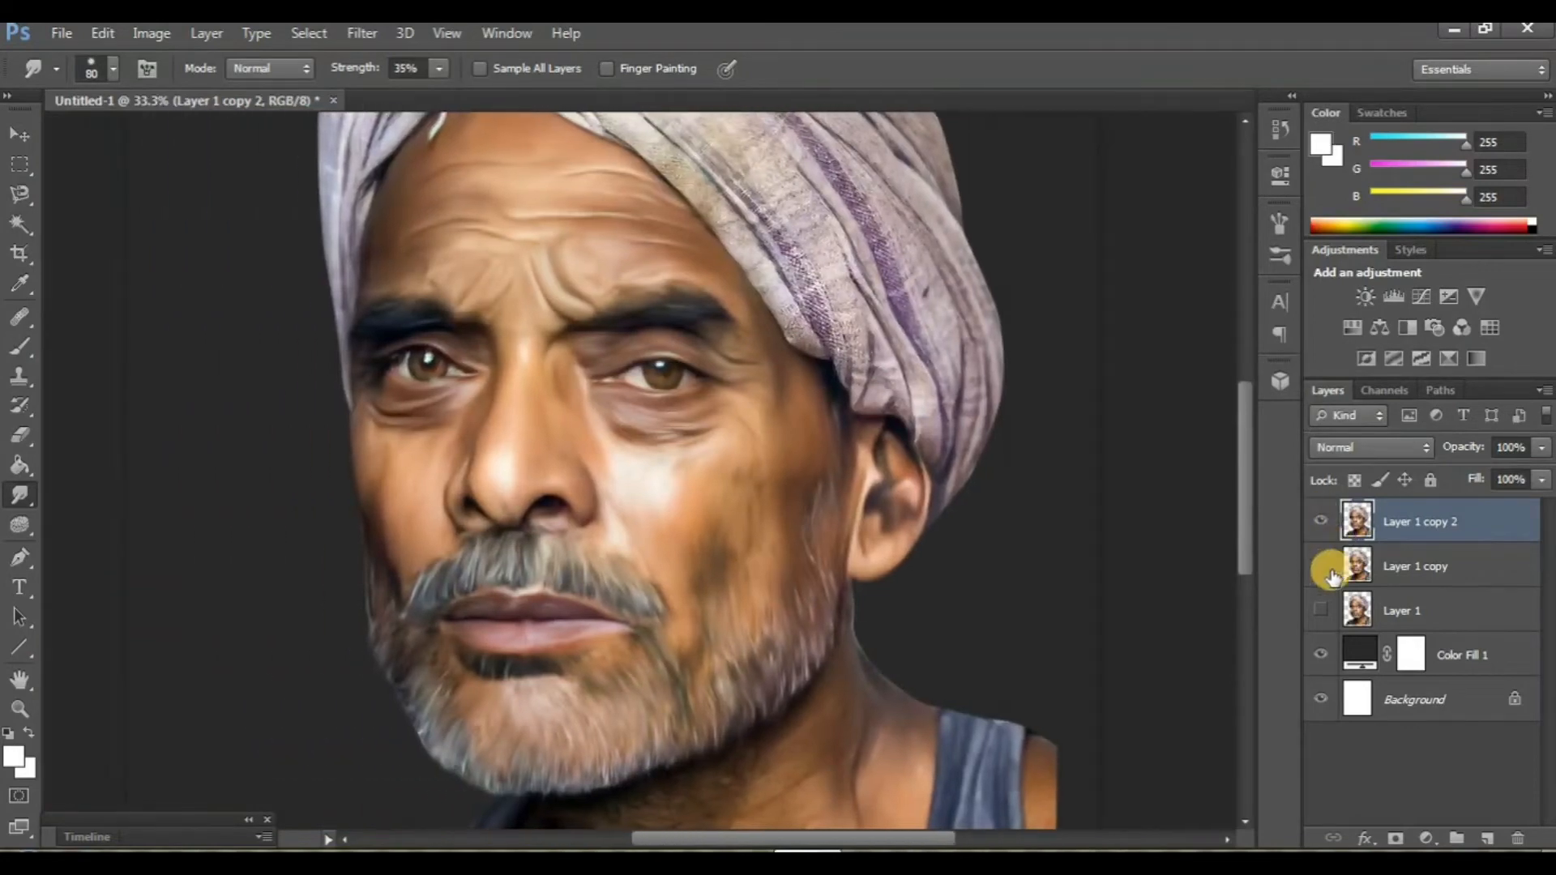
{"action": "left_click", "coordinate": [1315, 509]}
{"action": "left_click", "coordinate": [1315, 509]}
{"action": "left_click", "coordinate": [1314, 509]}
{"action": "left_click", "coordinate": [1314, 509]}
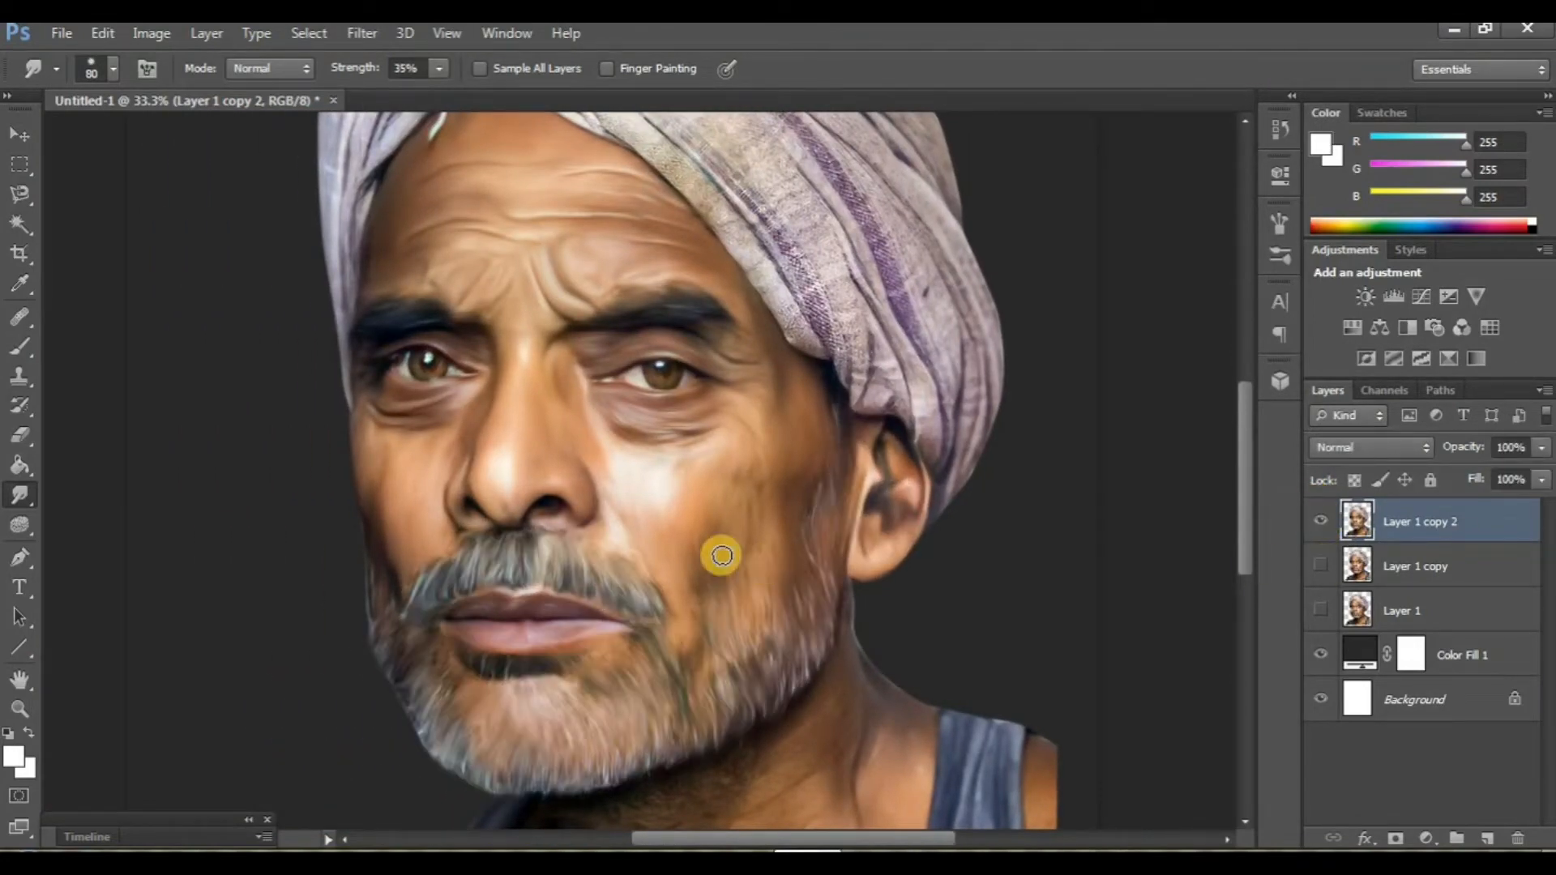
Smudge the fabric texture of the turban's upper and outer folds smooth, enlarging the brush to 100 px and up to 125 px.
{"action": "scroll", "coordinate": [629, 517], "scroll_direction": "up", "scroll_amount": 3}
{"action": "scroll", "coordinate": [629, 517], "scroll_direction": "up", "scroll_amount": 2}
{"action": "scroll", "coordinate": [629, 517], "scroll_direction": "left", "scroll_amount": 1}
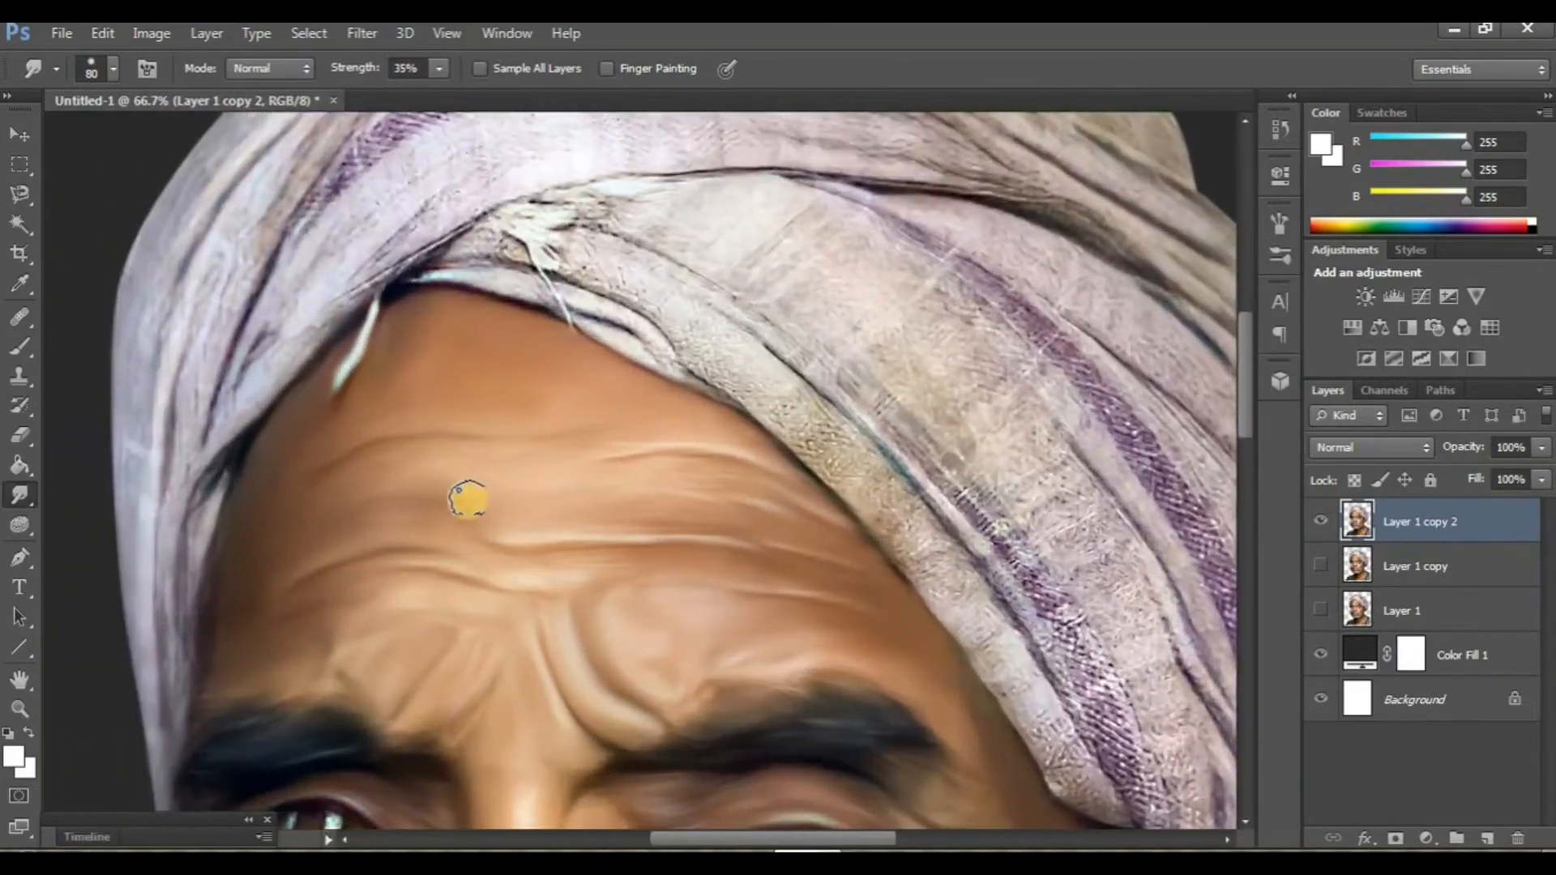
{"action": "scroll", "coordinate": [468, 500], "scroll_direction": "up", "scroll_amount": 3}
{"action": "scroll", "coordinate": [340, 454], "scroll_direction": "down", "scroll_amount": 1}
{"action": "scroll", "coordinate": [365, 450], "scroll_direction": "left", "scroll_amount": 1}
{"action": "key", "text": "bracketright"}
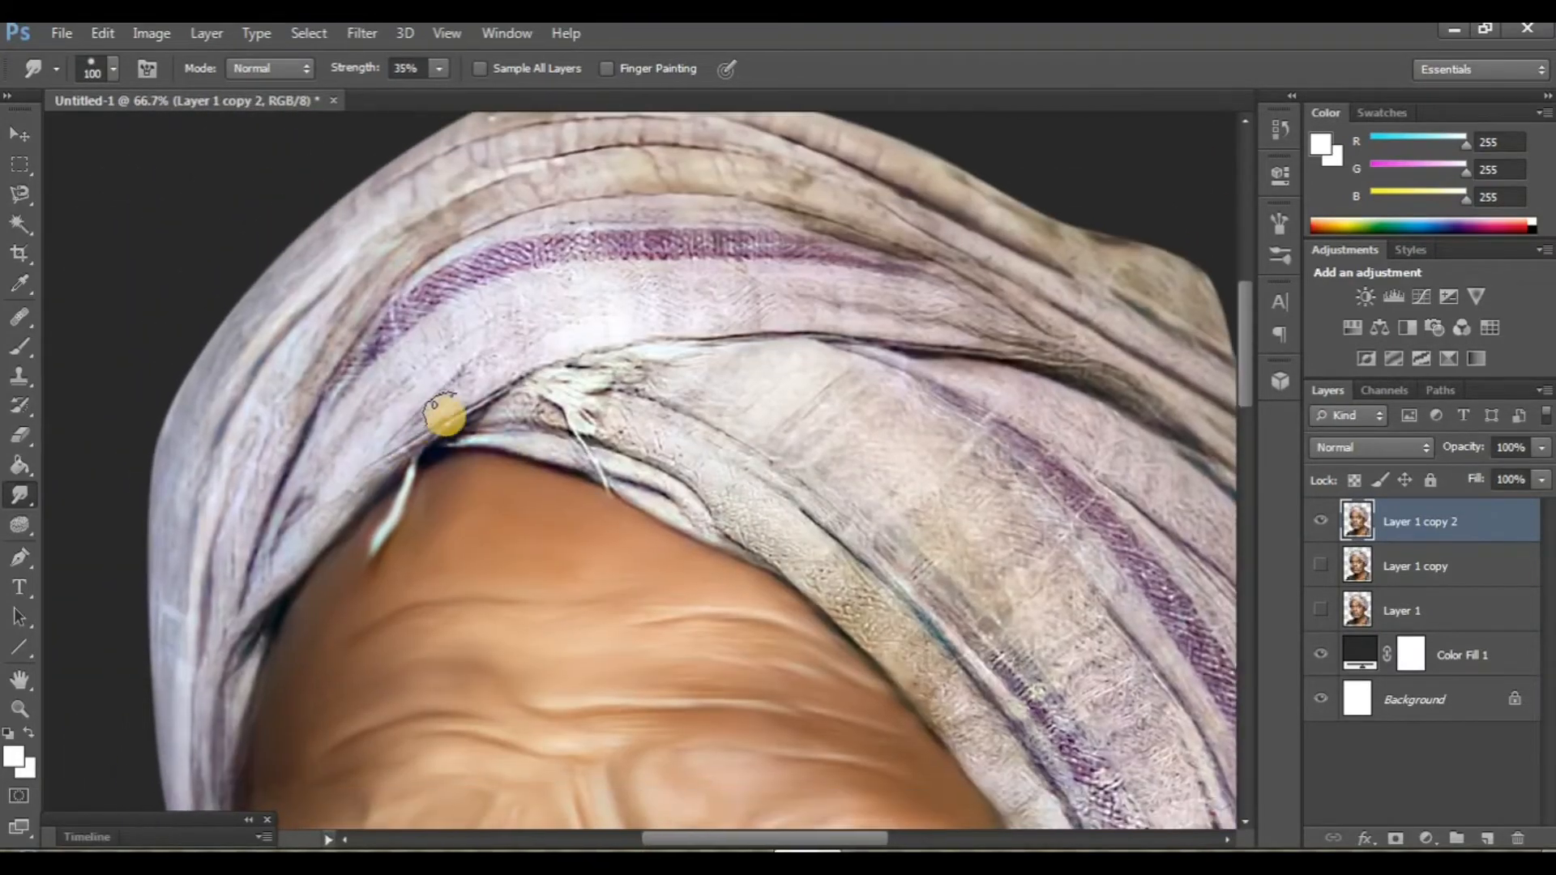
{"action": "left_click_drag", "start_coordinate": [406, 444], "coordinate": [328, 519]}
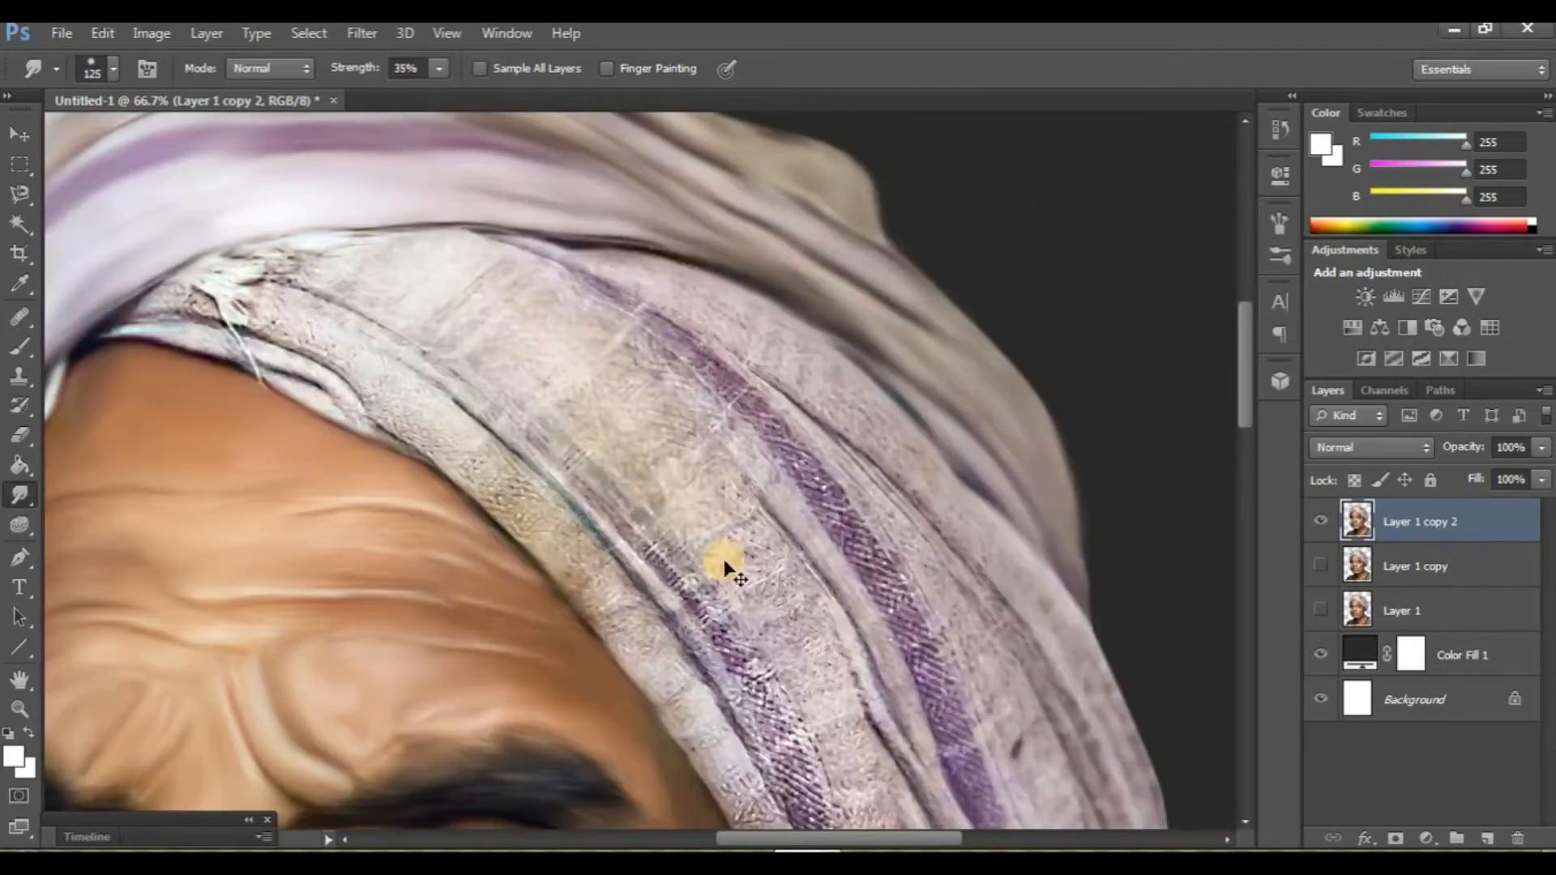
Compare the smudged upper turban folds with the previous version by toggling layer visibility.
{"action": "key", "text": "ctrl+minus"}
{"action": "key", "text": "ctrl+minus"}
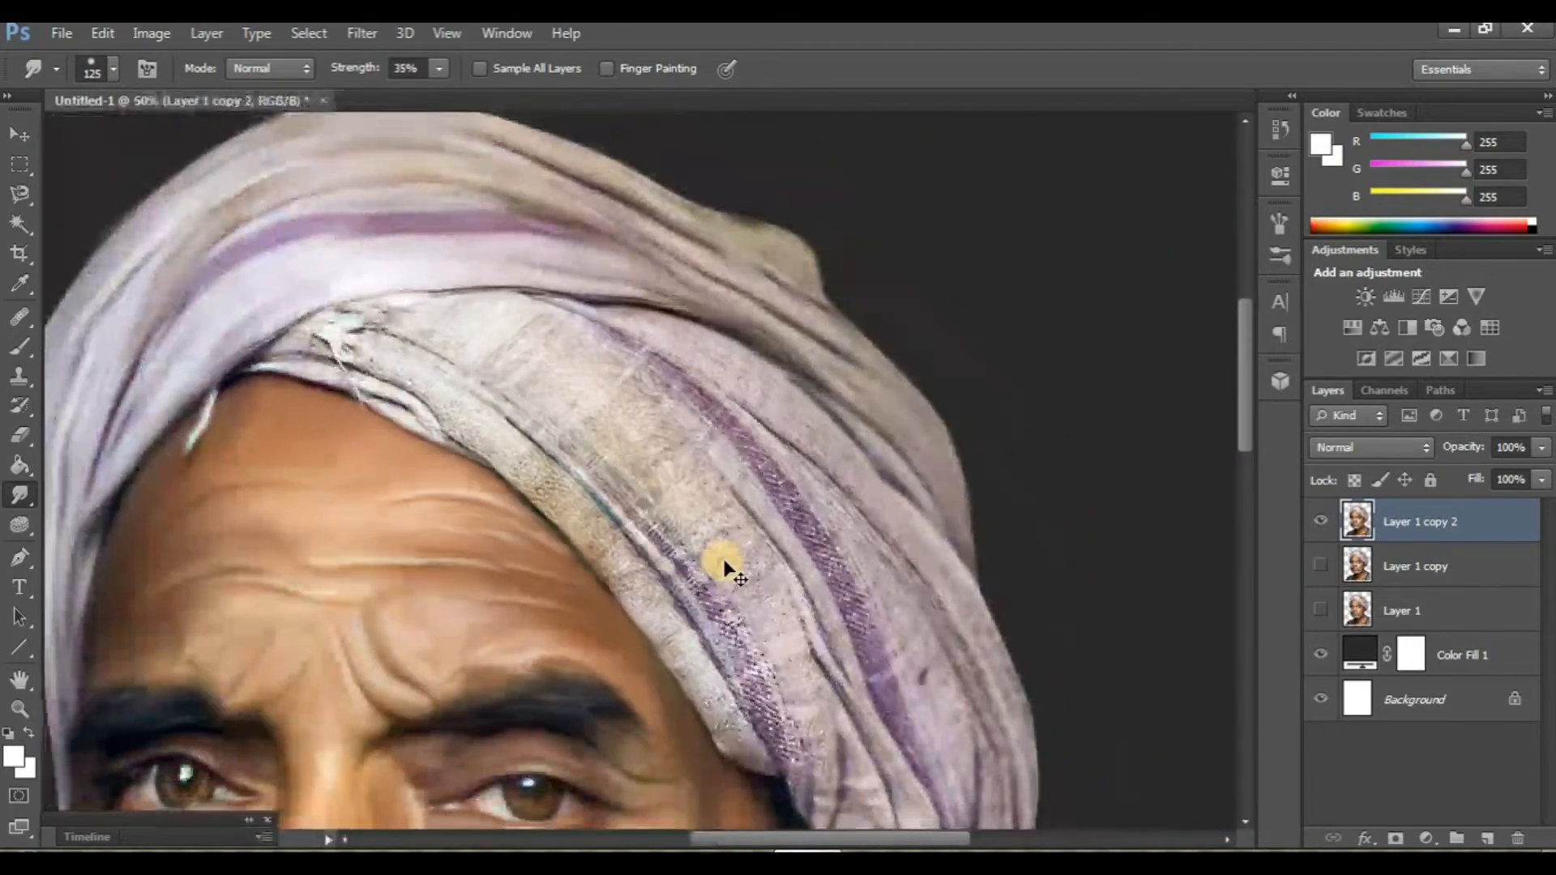
{"action": "scroll", "coordinate": [997, 438], "scroll_direction": "left", "scroll_amount": 3}
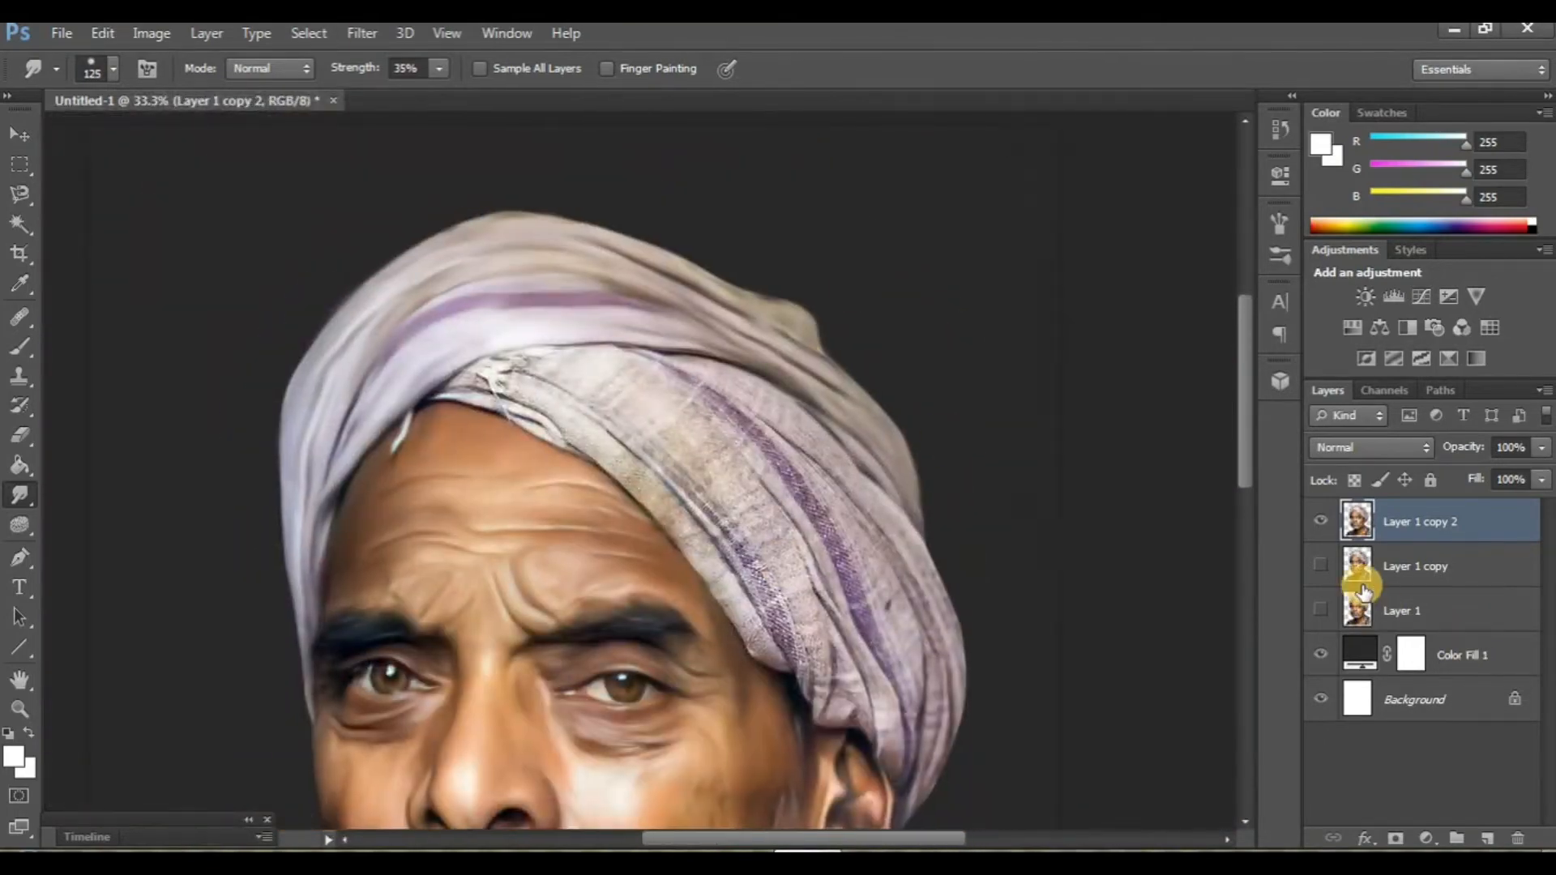
{"action": "left_click", "coordinate": [1322, 521]}
{"action": "left_click", "coordinate": [1322, 565]}
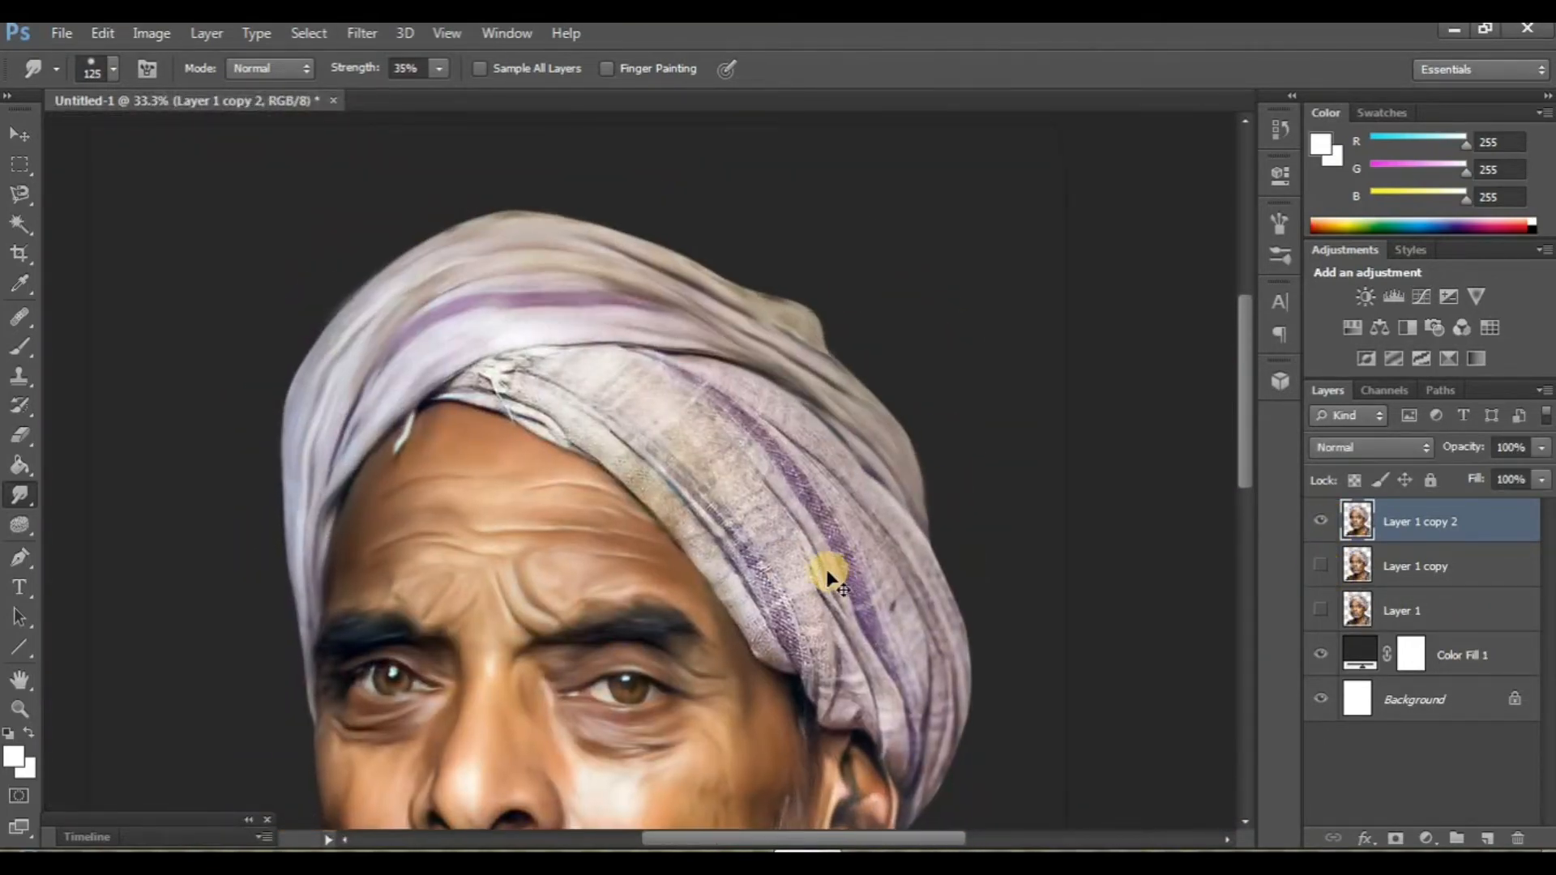
Smudge the turban's front wrap and the folds down to the ear along the fabric direction with the 125 px brush.
{"action": "key", "text": "ctrl+plus"}
{"action": "key", "text": "ctrl+plus"}
{"action": "scroll", "coordinate": [713, 510], "scroll_direction": "up", "scroll_amount": 2}
{"action": "scroll", "coordinate": [713, 405], "scroll_direction": "down", "scroll_amount": 1}
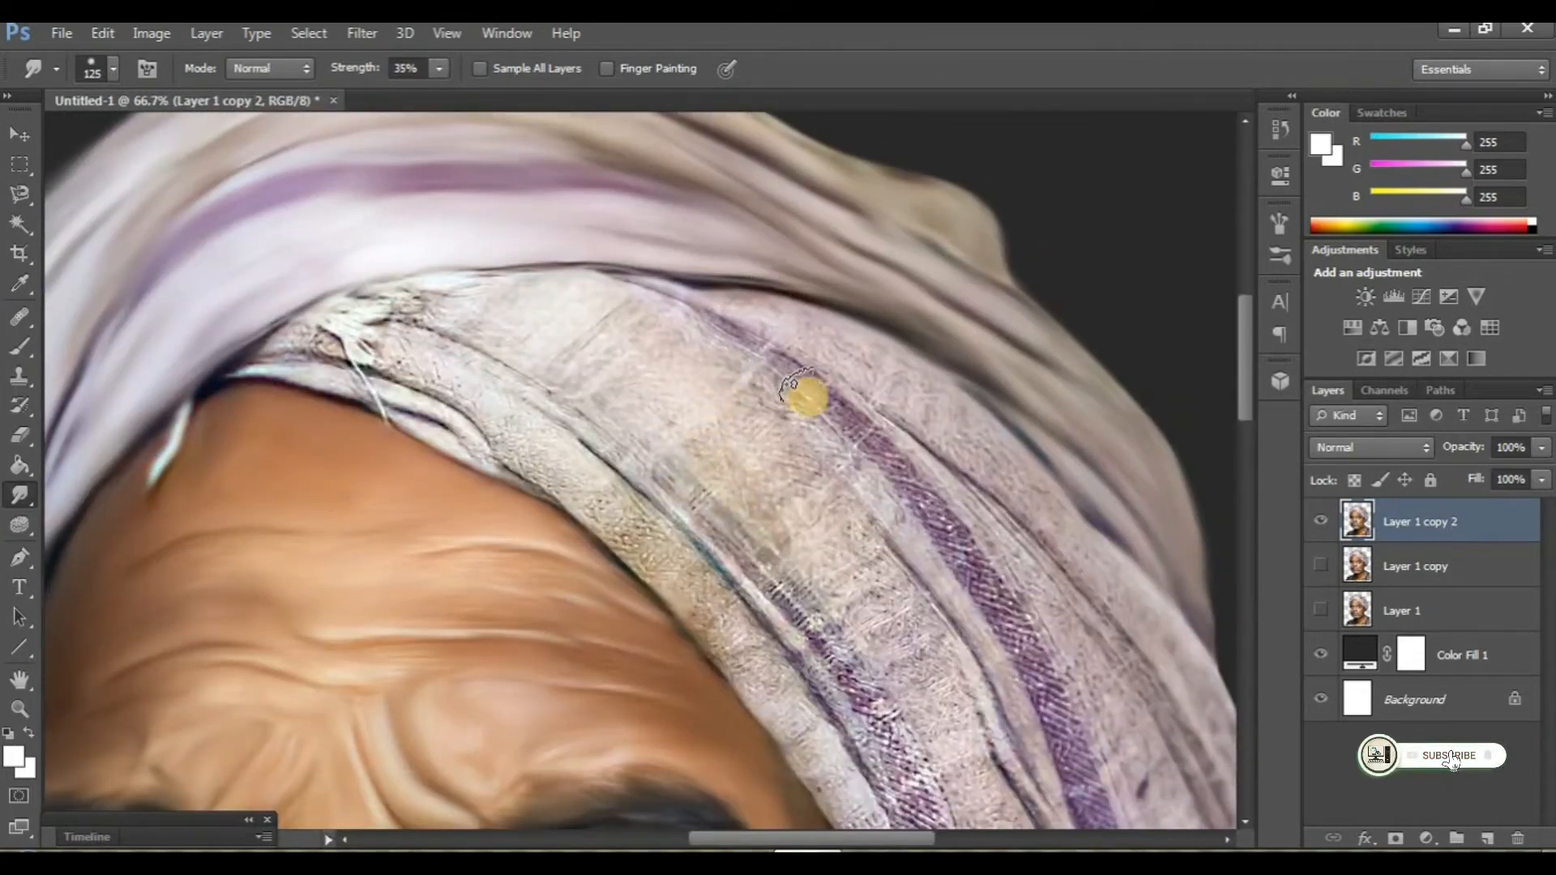
{"action": "left_click_drag", "start_coordinate": [806, 397], "coordinate": [627, 305]}
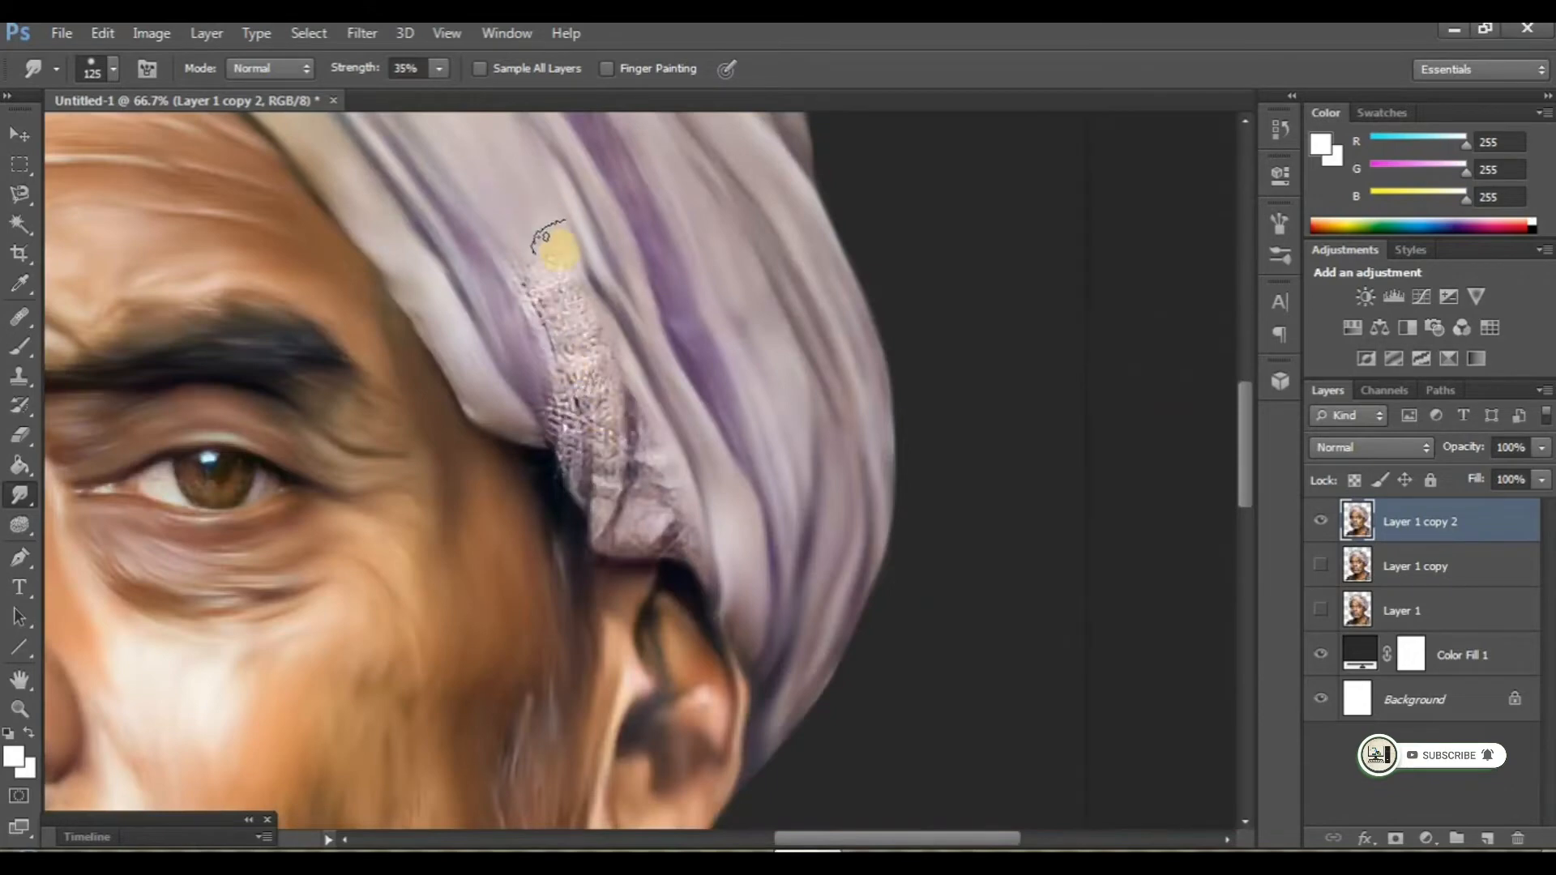
{"action": "mouse_move", "coordinate": [560, 253]}
{"action": "left_mouse_down"}
{"action": "mouse_move", "coordinate": [591, 392]}
{"action": "mouse_move", "coordinate": [591, 497]}
{"action": "mouse_move", "coordinate": [514, 250]}
{"action": "mouse_move", "coordinate": [560, 448]}
{"action": "mouse_move", "coordinate": [629, 466]}
{"action": "mouse_move", "coordinate": [667, 528]}
{"action": "mouse_move", "coordinate": [594, 532]}
{"action": "mouse_move", "coordinate": [620, 395]}
{"action": "mouse_move", "coordinate": [434, 292]}
{"action": "mouse_move", "coordinate": [545, 392]}
{"action": "mouse_move", "coordinate": [605, 553]}
{"action": "mouse_move", "coordinate": [702, 569]}
{"action": "mouse_move", "coordinate": [774, 731]}
{"action": "left_mouse_up"}
Compare the fully smudged turban with the version on Layer 1 copy by toggling layer visibility.
{"action": "key", "text": "ctrl+minus"}
{"action": "key", "text": "ctrl+minus"}
{"action": "left_click", "coordinate": [1318, 535]}
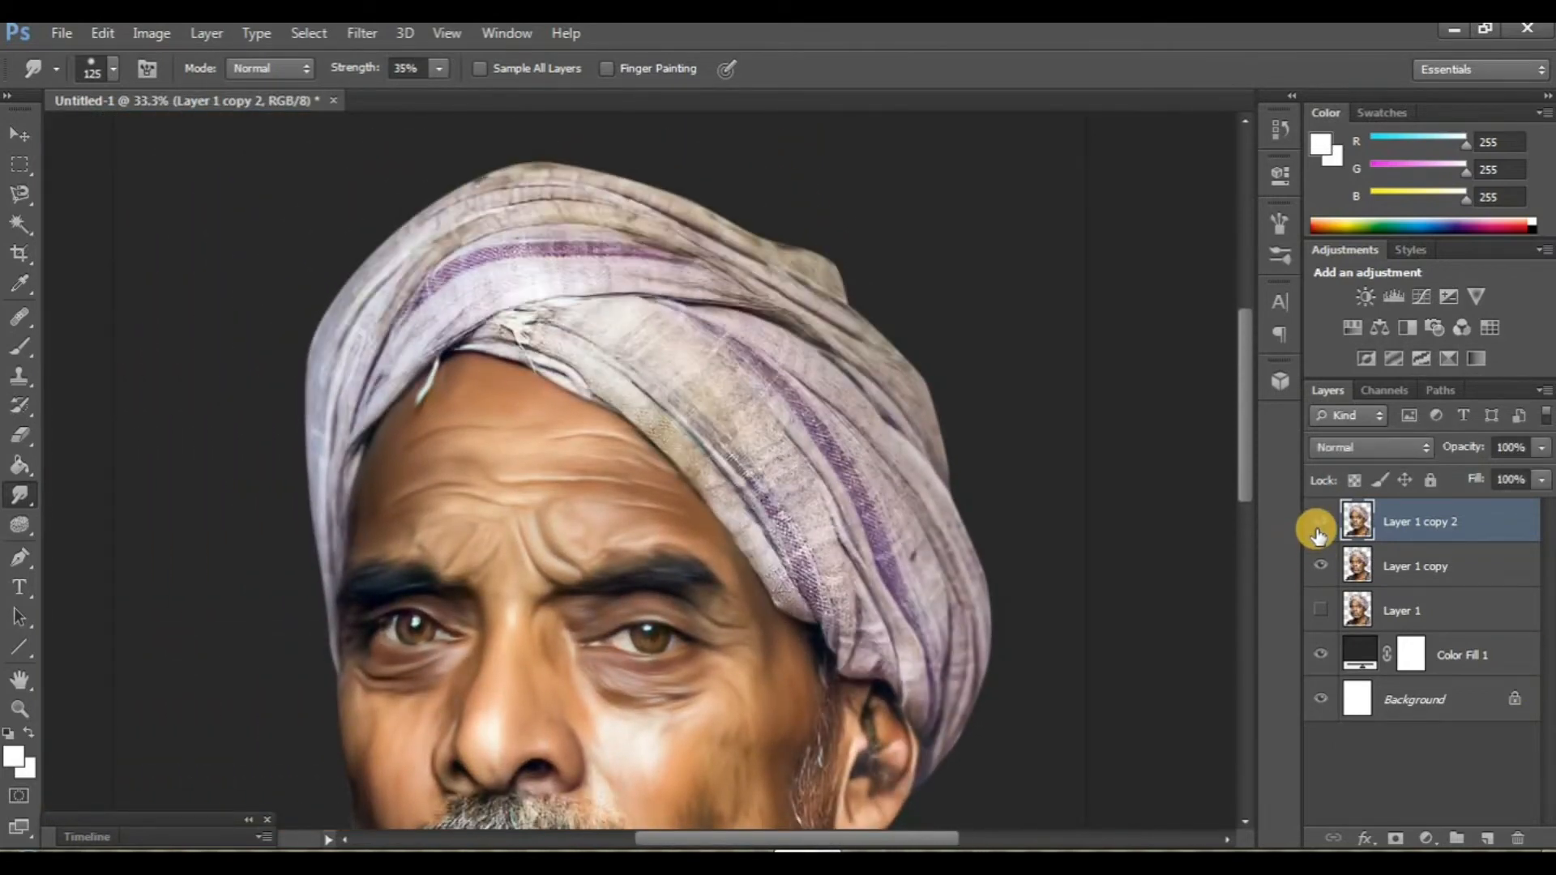
{"action": "left_click", "coordinate": [1318, 527]}
Smudge the neck, chest and tank top smooth at 35% strength, starting with the 125 px brush and enlarging it to 175 px.
{"action": "scroll", "coordinate": [824, 624], "scroll_direction": "down", "scroll_amount": 3}
{"action": "scroll", "coordinate": [824, 624], "scroll_direction": "down", "scroll_amount": 10}
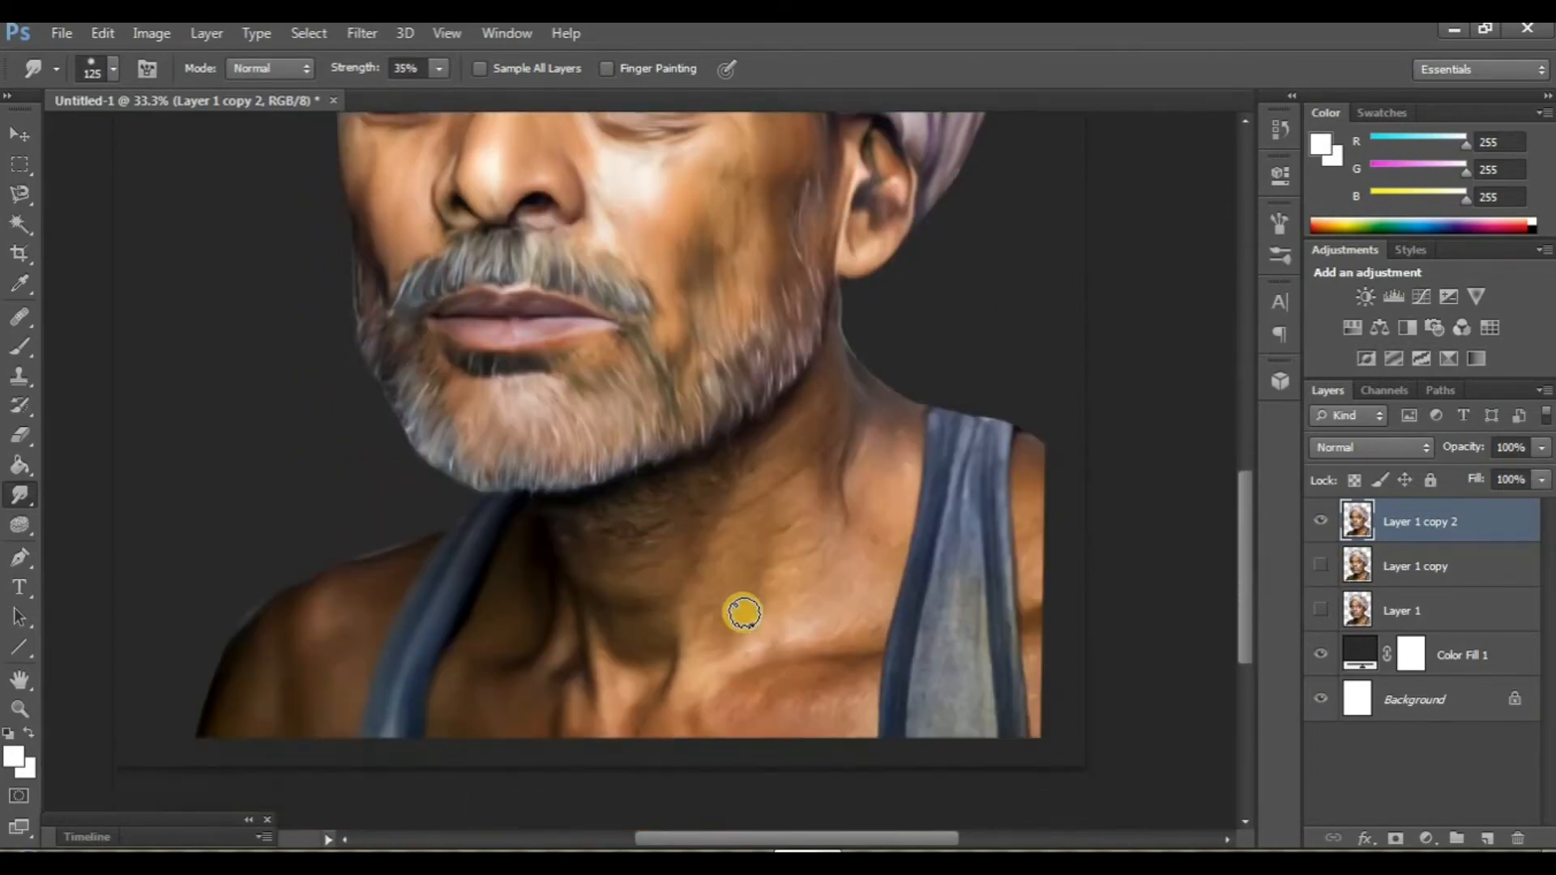
{"action": "key", "text": "ctrl+plus"}
{"action": "scroll", "coordinate": [723, 605], "scroll_direction": "right", "scroll_amount": 2}
{"action": "scroll", "coordinate": [723, 605], "scroll_direction": "up", "scroll_amount": 2}
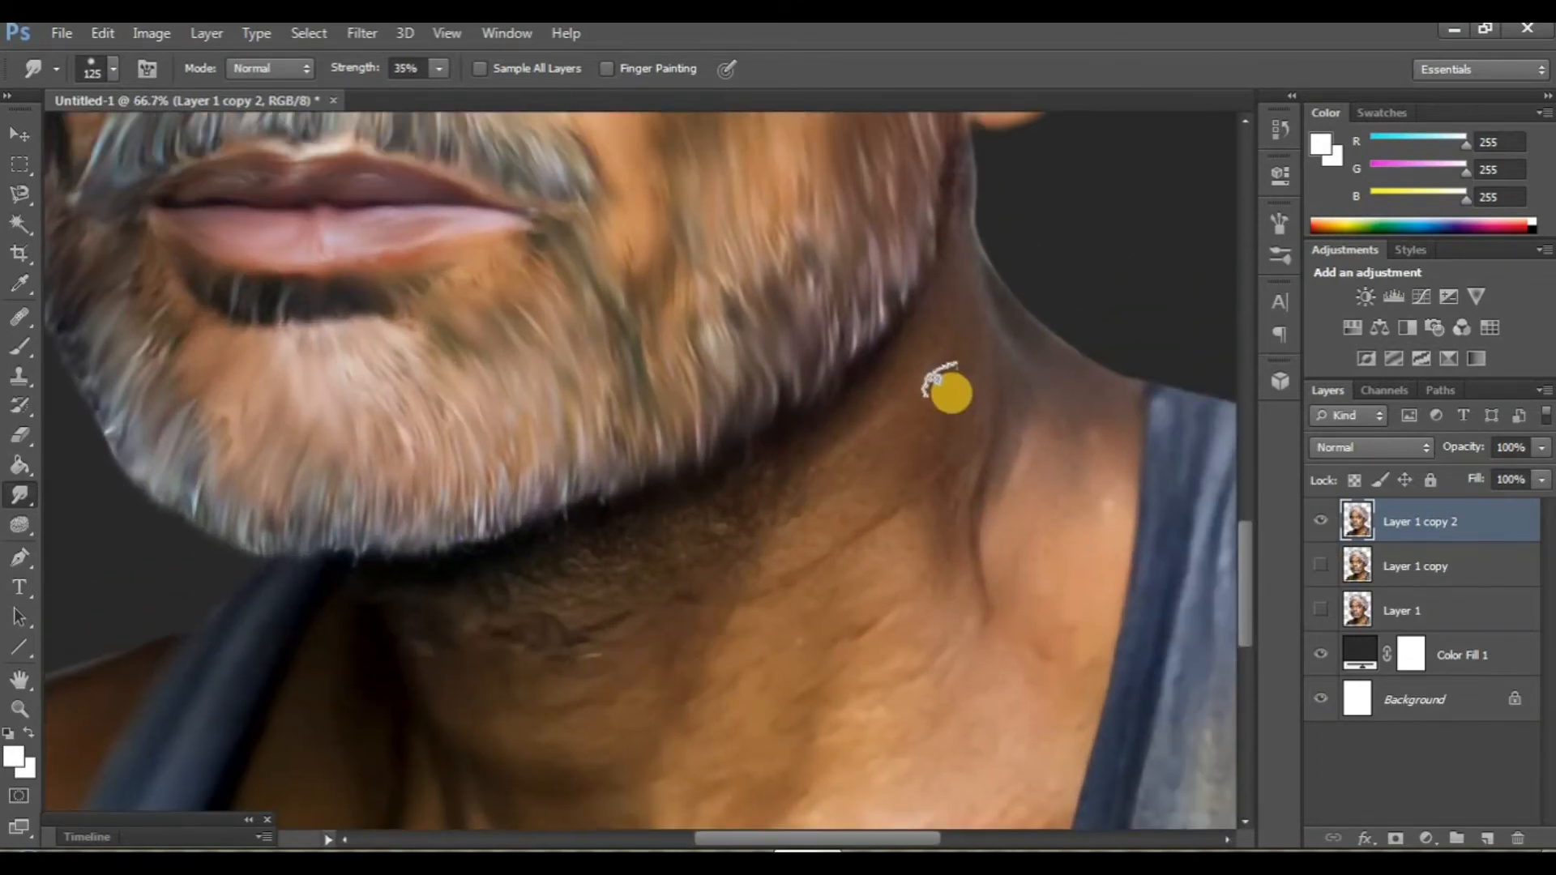
{"action": "scroll", "coordinate": [903, 397], "scroll_direction": "right", "scroll_amount": 2}
{"action": "scroll", "coordinate": [858, 369], "scroll_direction": "up", "scroll_amount": 2}
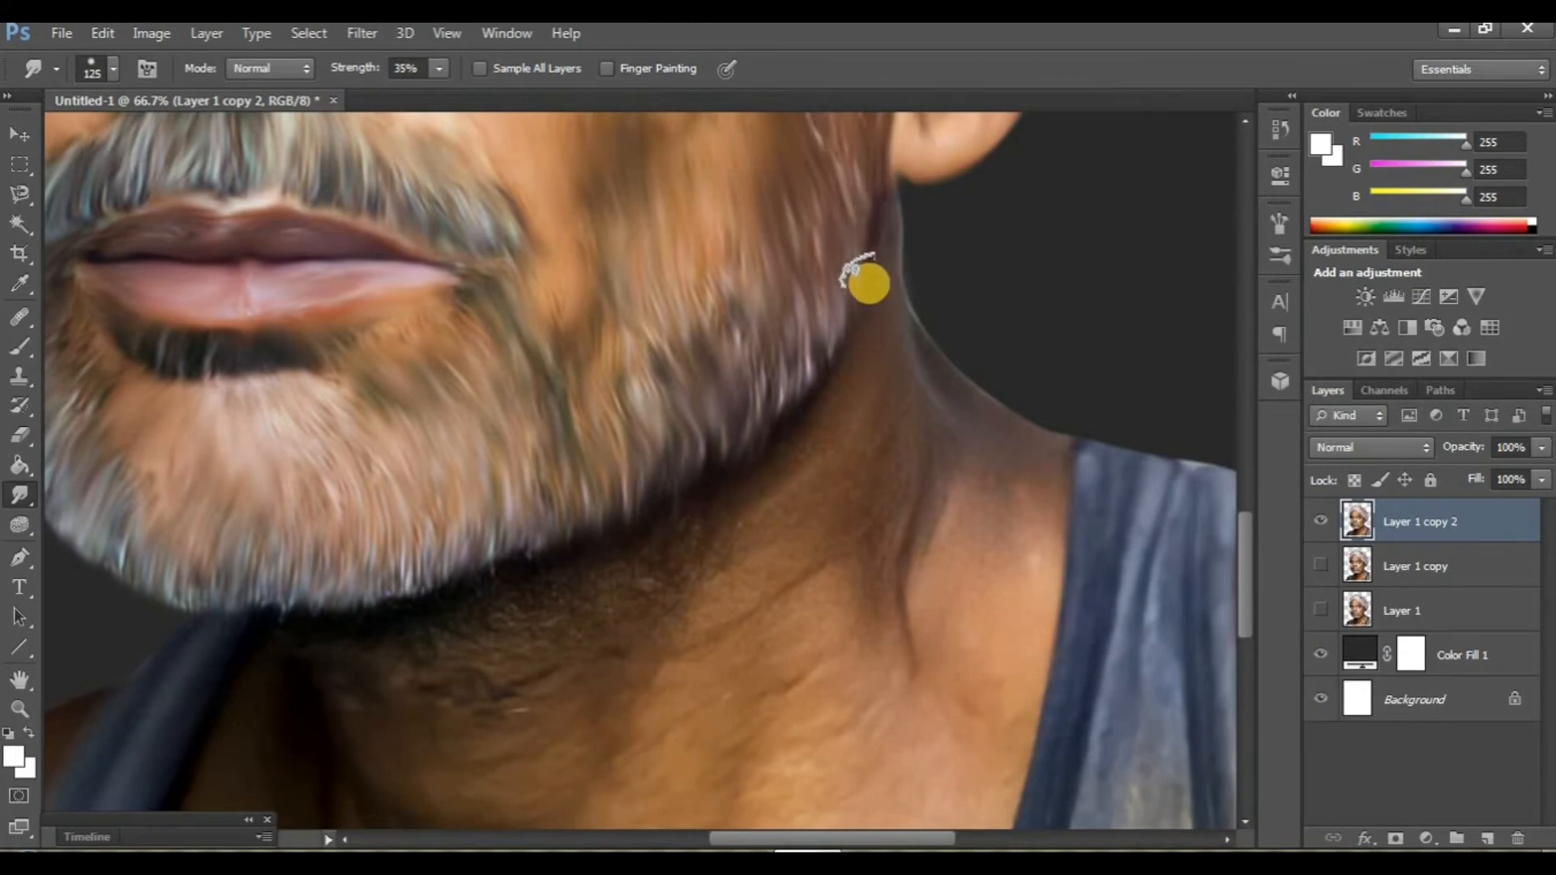
{"action": "scroll", "coordinate": [864, 278], "scroll_direction": "down", "scroll_amount": 2}
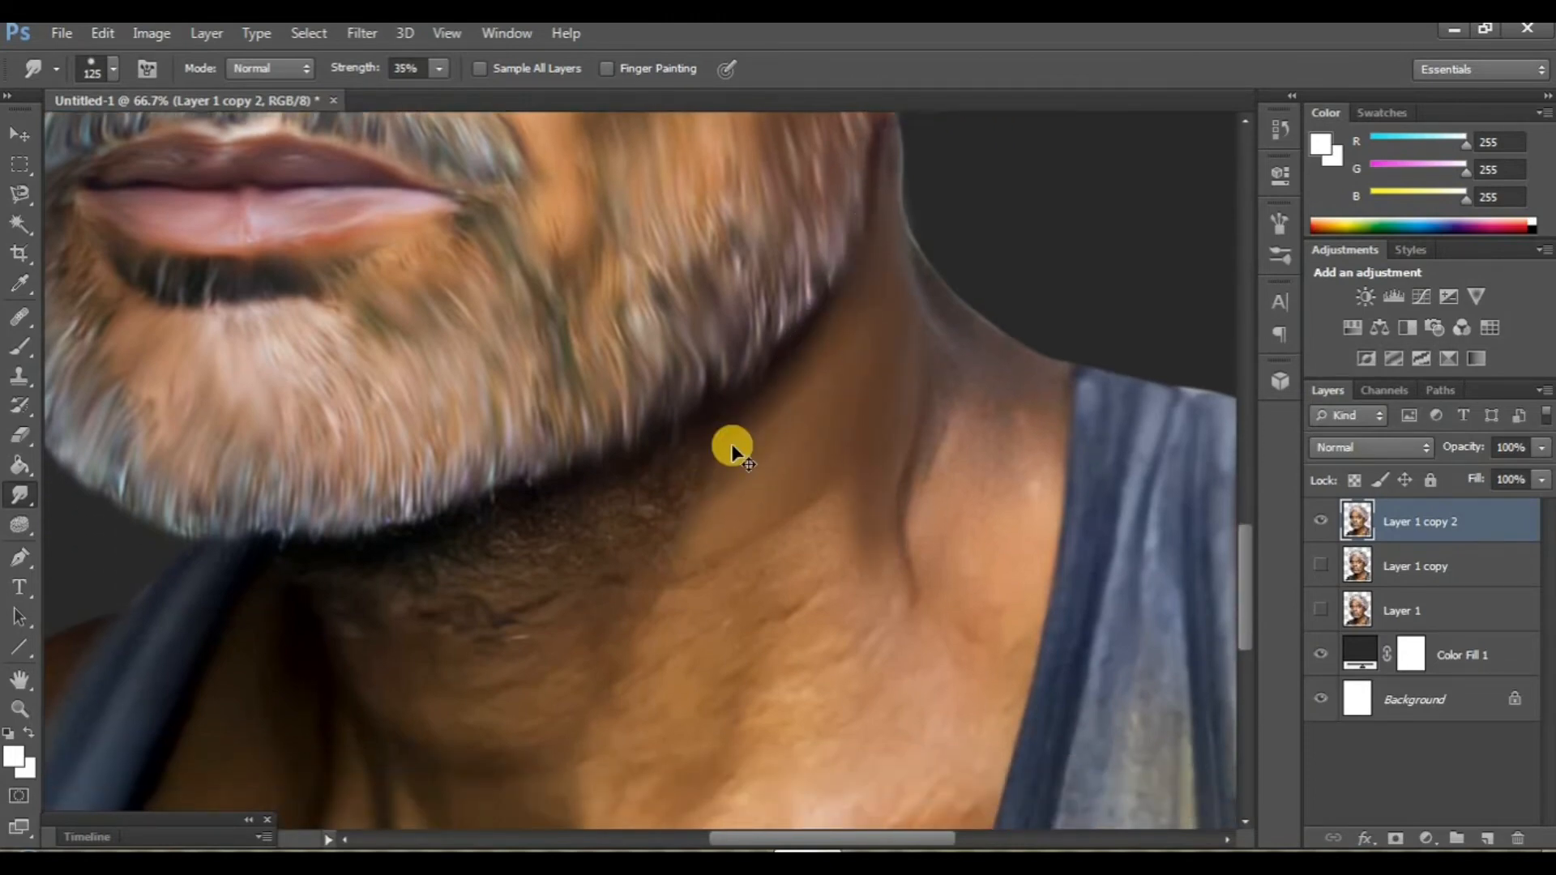
{"action": "scroll", "coordinate": [730, 444], "scroll_direction": "left", "scroll_amount": 2}
{"action": "scroll", "coordinate": [729, 444], "scroll_direction": "down", "scroll_amount": 2}
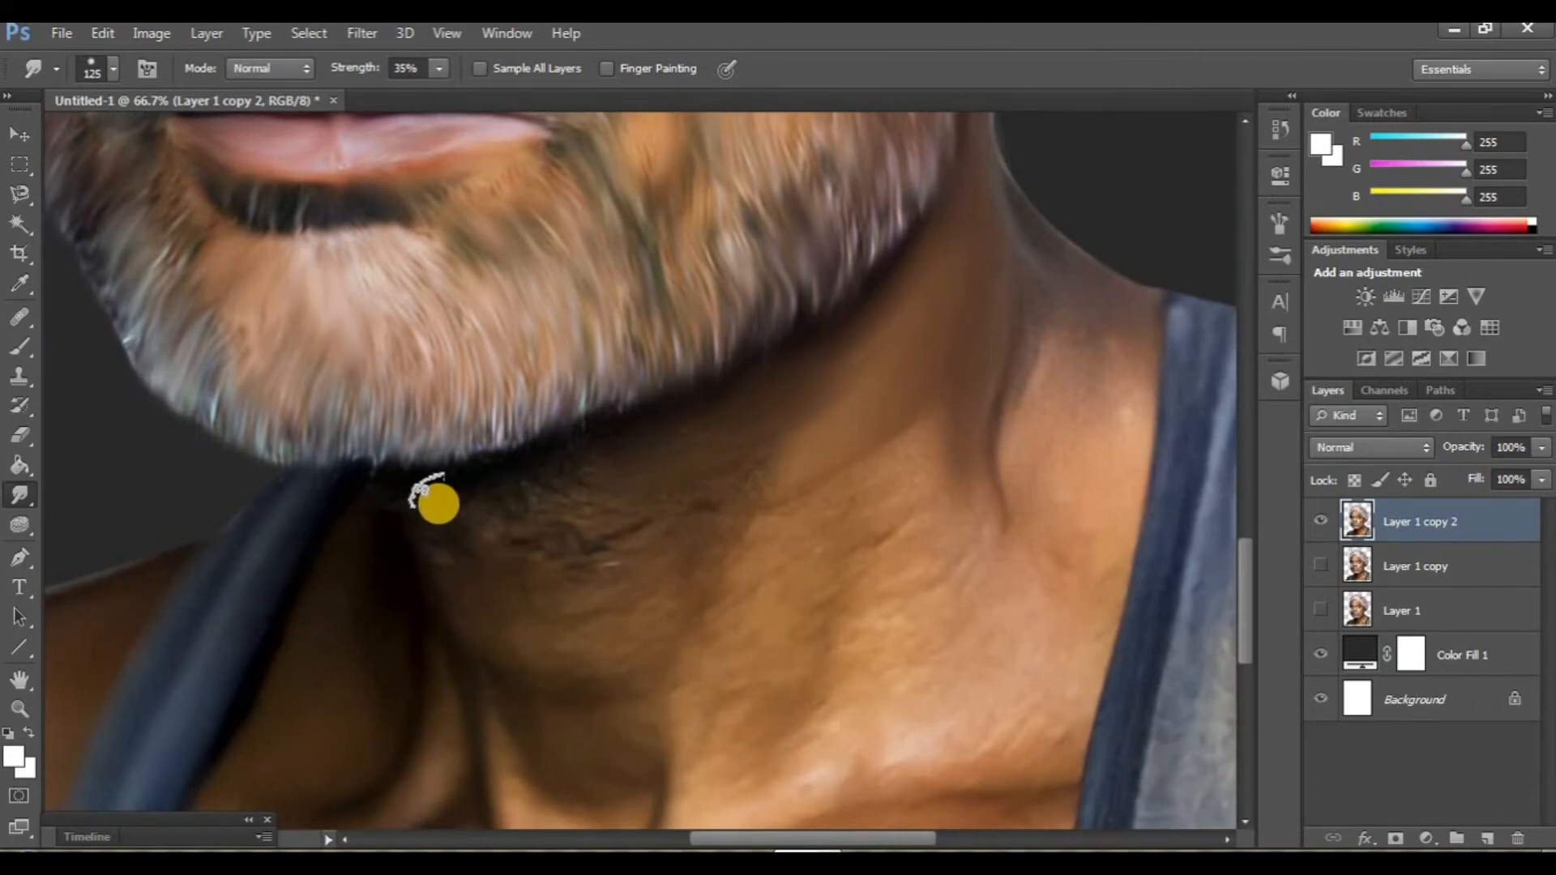
{"action": "left_click_drag", "start_coordinate": [672, 485], "coordinate": [561, 533]}
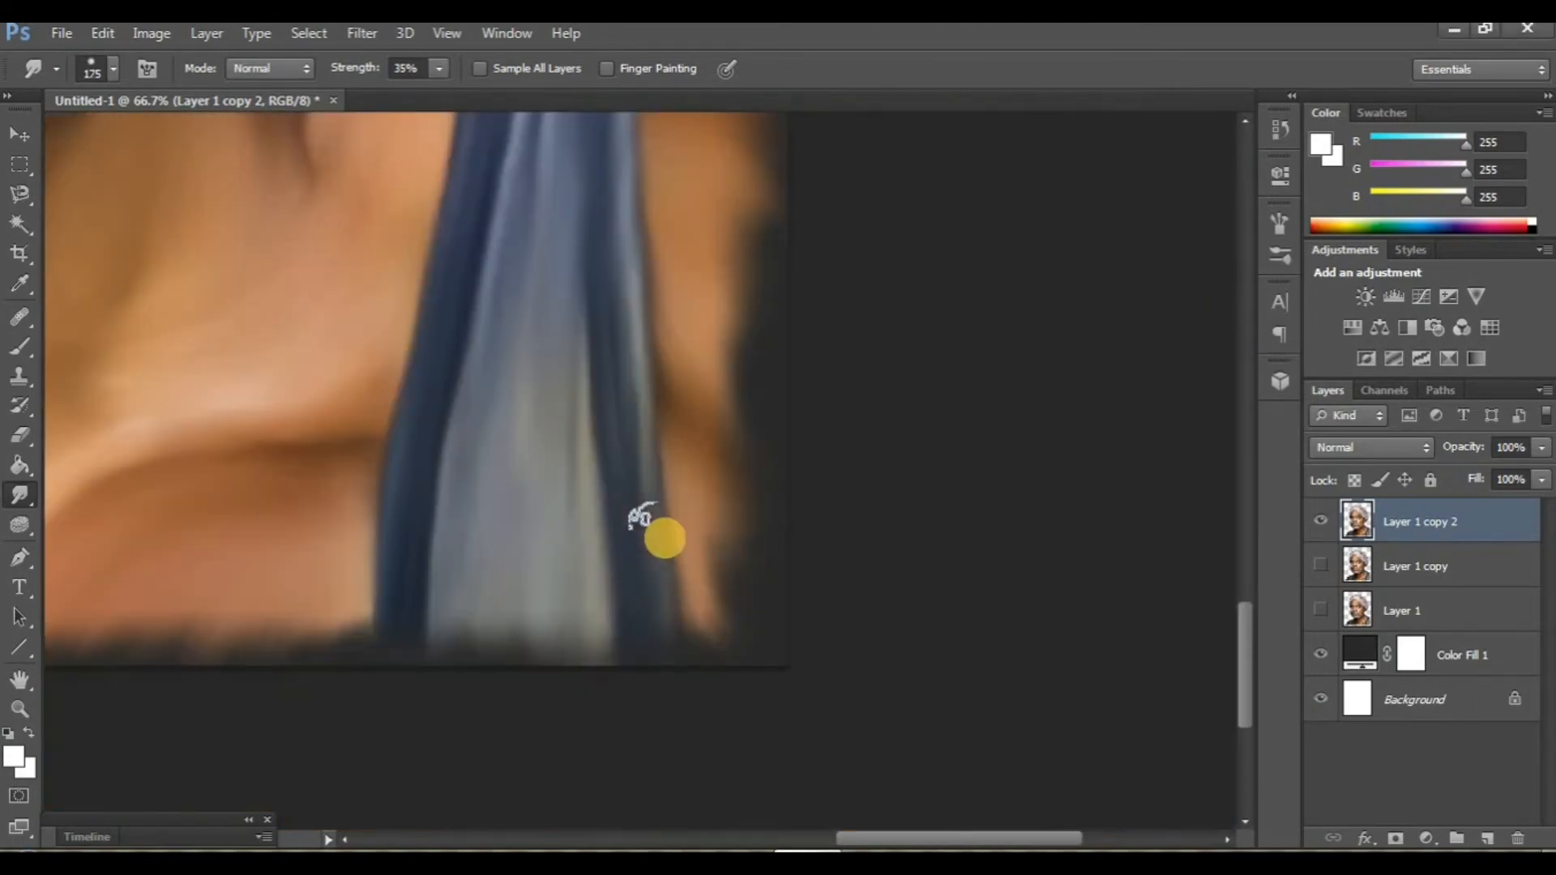
Compare the smudged neck, chest and tank top with the previous version by toggling the visibility of Layer 1 copy 2.
{"action": "key", "text": "ctrl+minus"}
{"action": "key", "text": "ctrl+minus"}
{"action": "key", "text": "ctrl+minus"}
{"action": "key", "text": "ctrl+minus"}
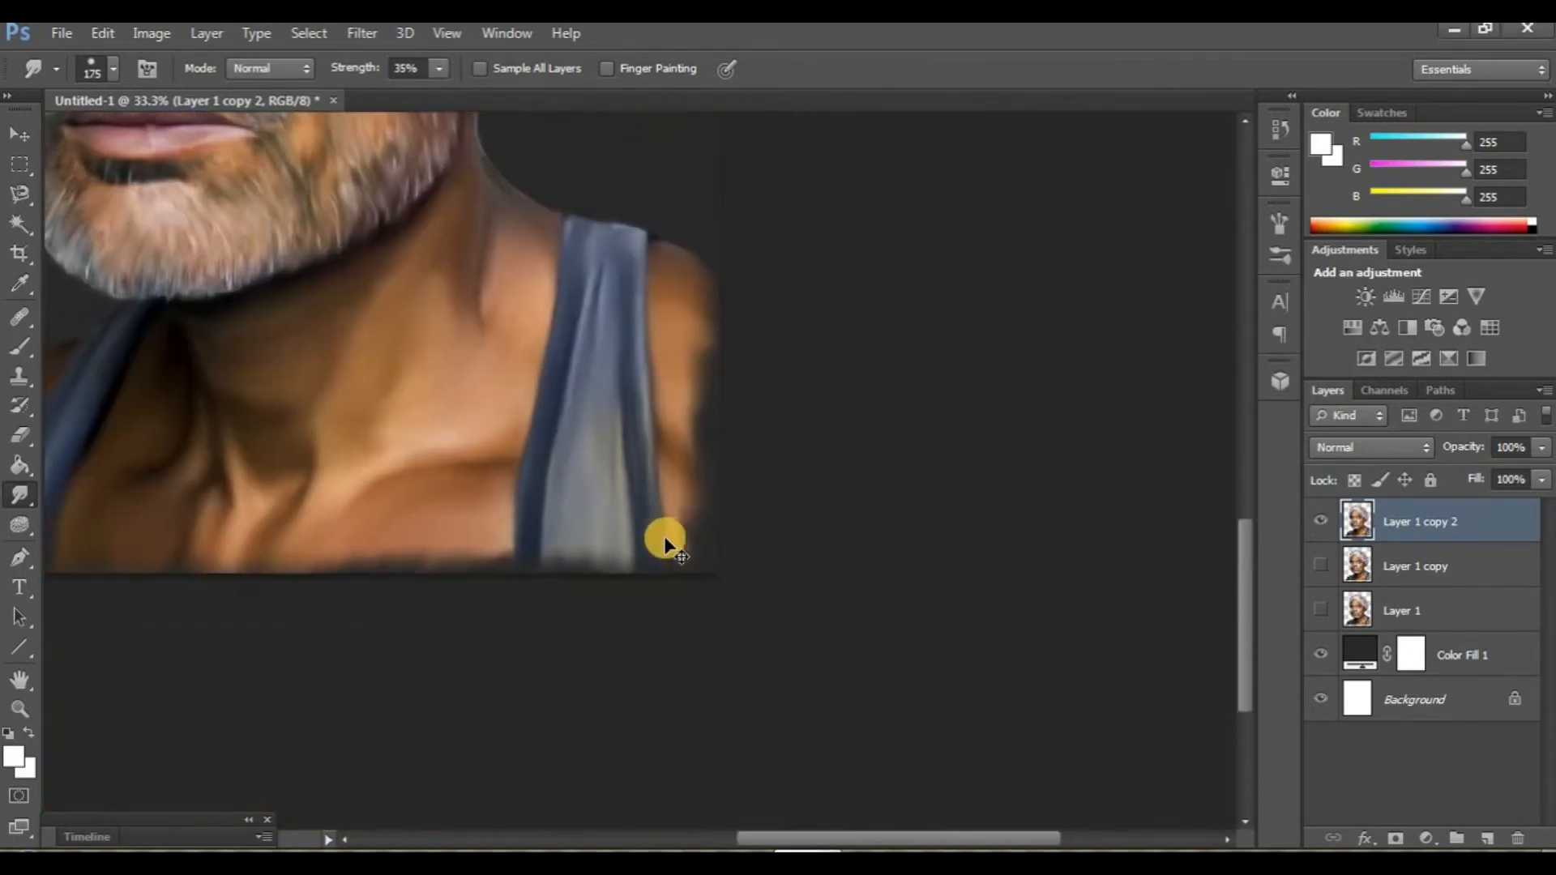
{"action": "left_click", "coordinate": [1321, 521]}
{"action": "left_click", "coordinate": [1321, 521]}
Duplicate Layer 1 copy 2, hide the older portrait copies, and add an empty layer directly above Color Fill 1.
{"action": "key", "text": "ctrl+j"}
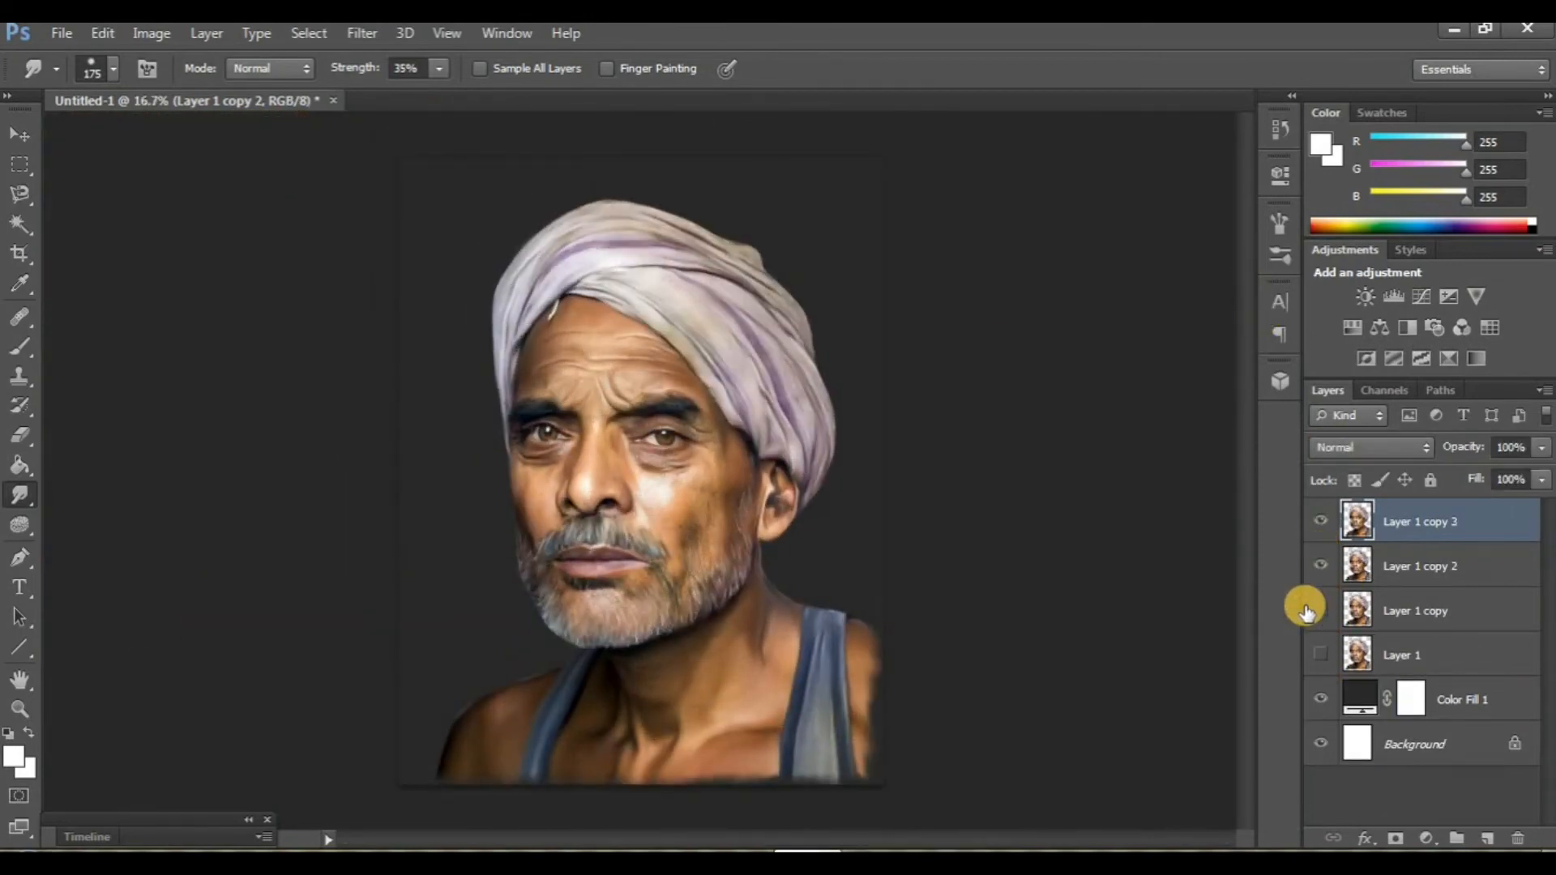
{"action": "left_click", "coordinate": [1320, 571]}
{"action": "left_click", "coordinate": [1451, 705]}
{"action": "left_click", "coordinate": [1487, 838]}
Paint dark blue sampled from the tank top onto the background around the shoulders, using a textured 1200 px brush at 20% opacity.
{"action": "key", "text": "b"}
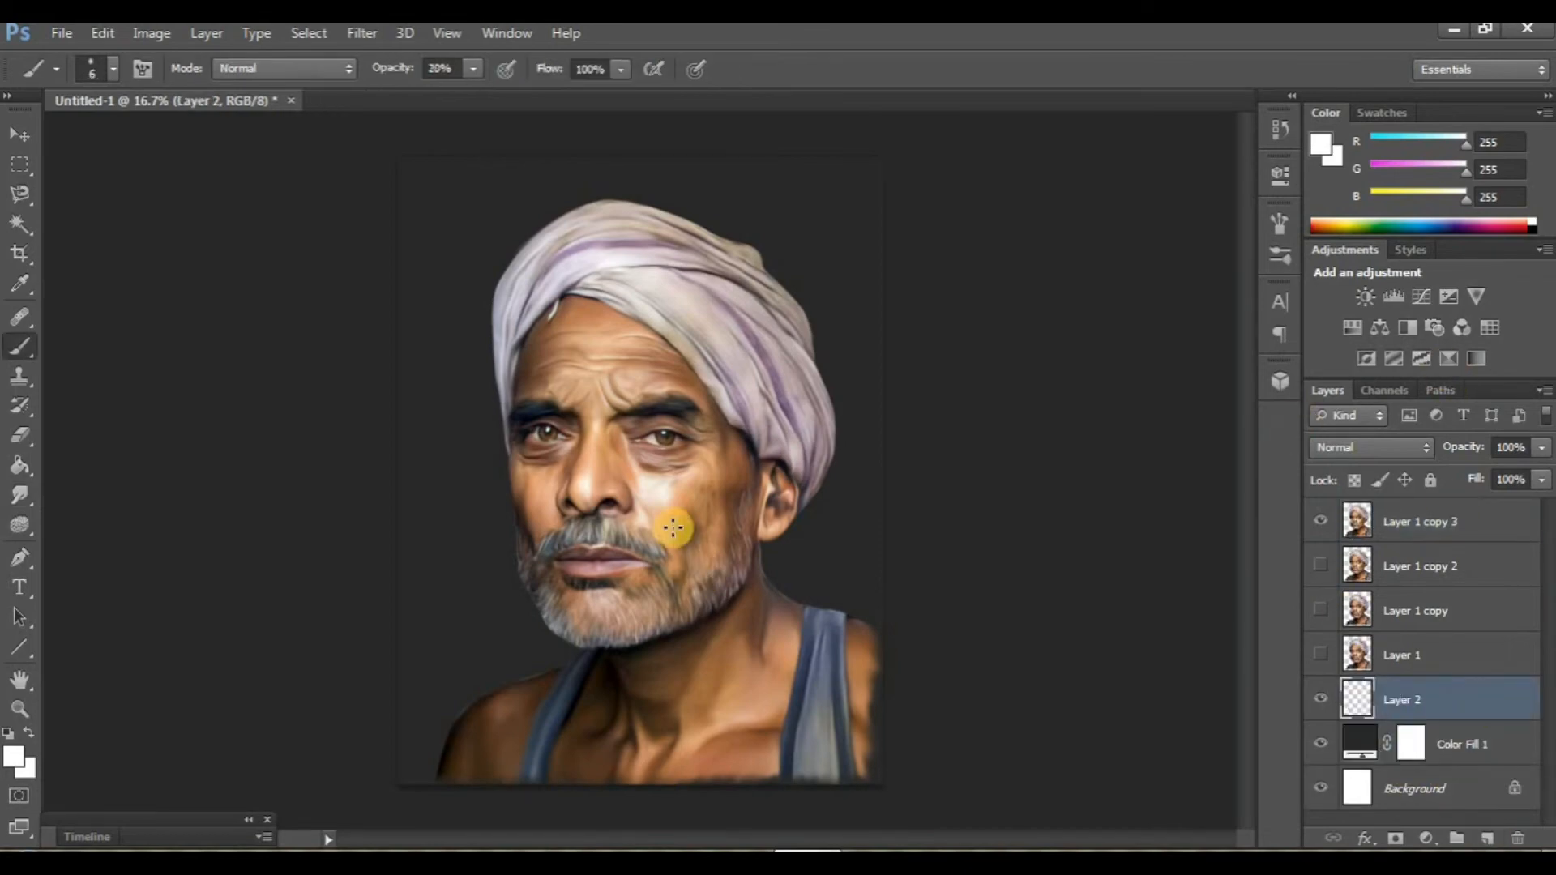
{"action": "left_click", "coordinate": [100, 81]}
{"action": "scroll", "coordinate": [248, 318], "scroll_direction": "down", "scroll_amount": 5}
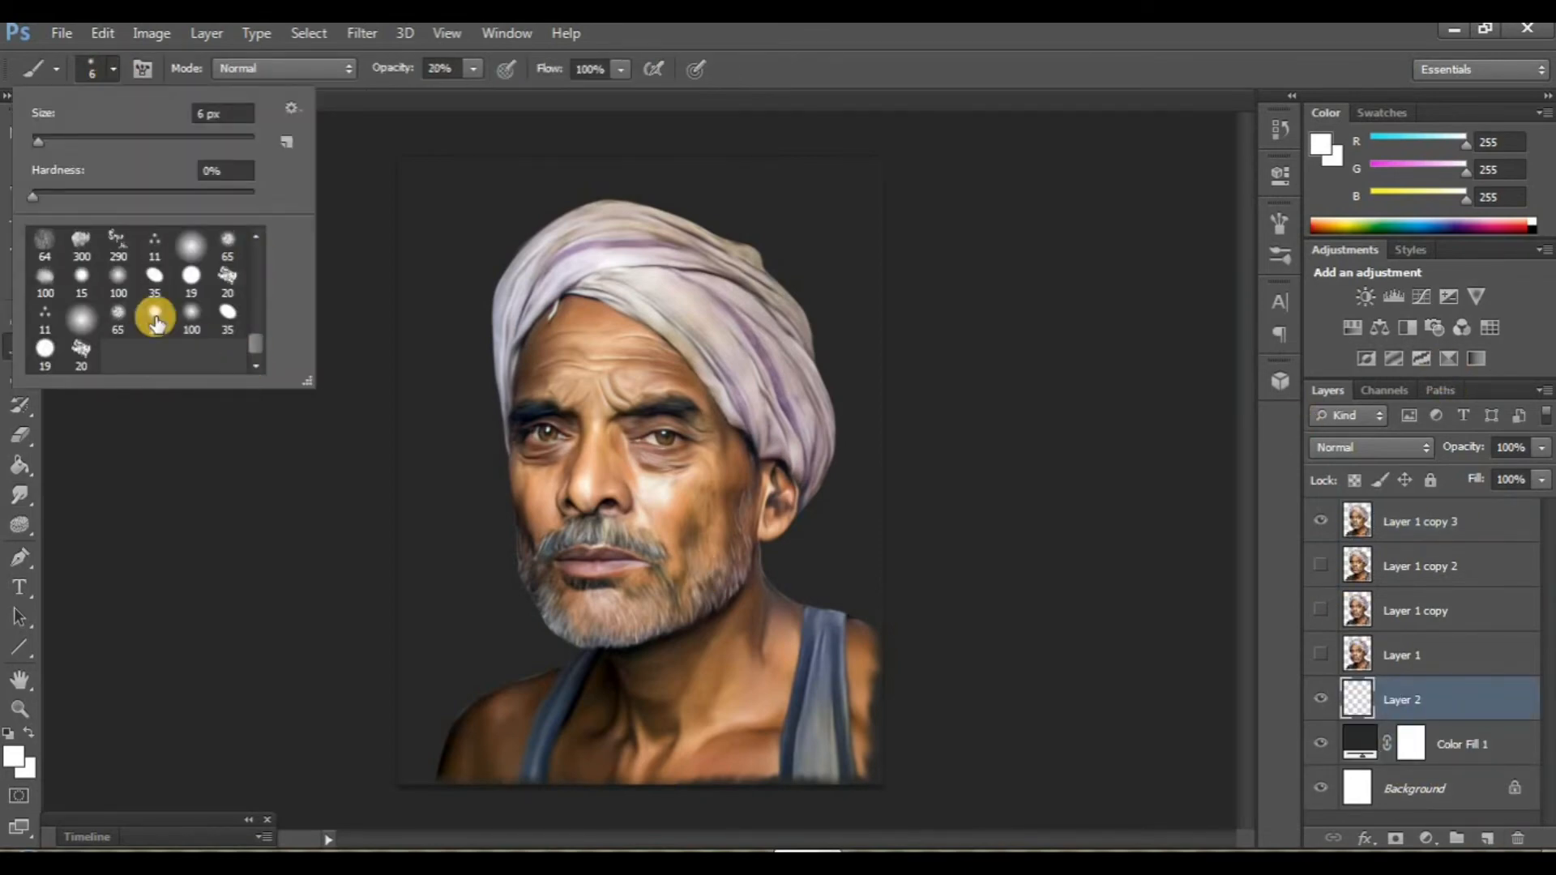
{"action": "left_click", "coordinate": [74, 256]}
{"action": "left_click", "coordinate": [612, 554]}
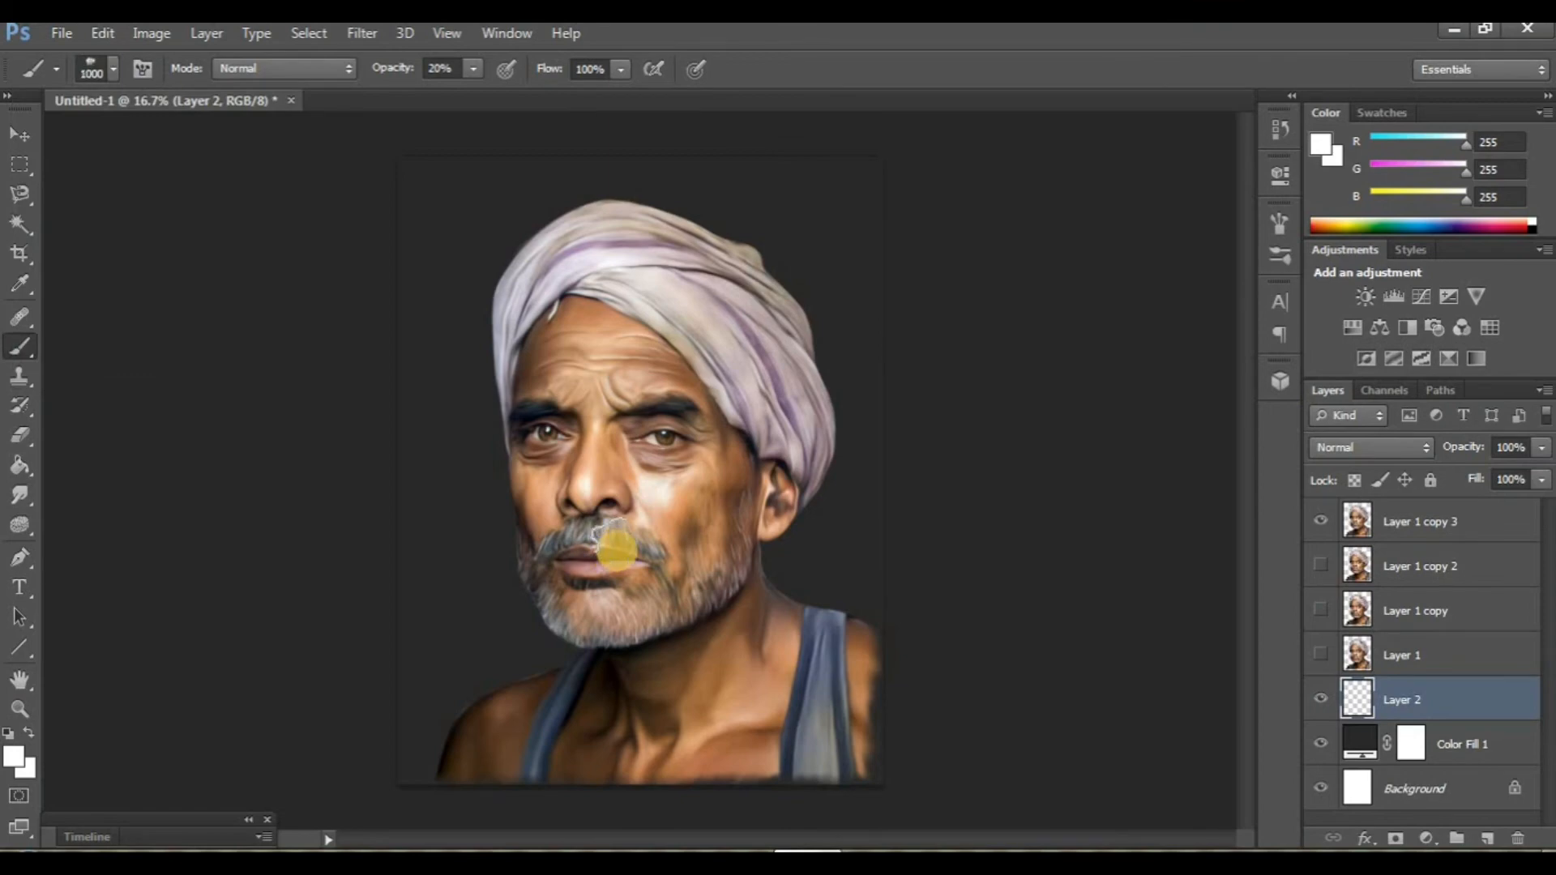
{"action": "key", "text": "]"}
{"action": "left_click", "coordinate": [552, 706], "text": "alt"}
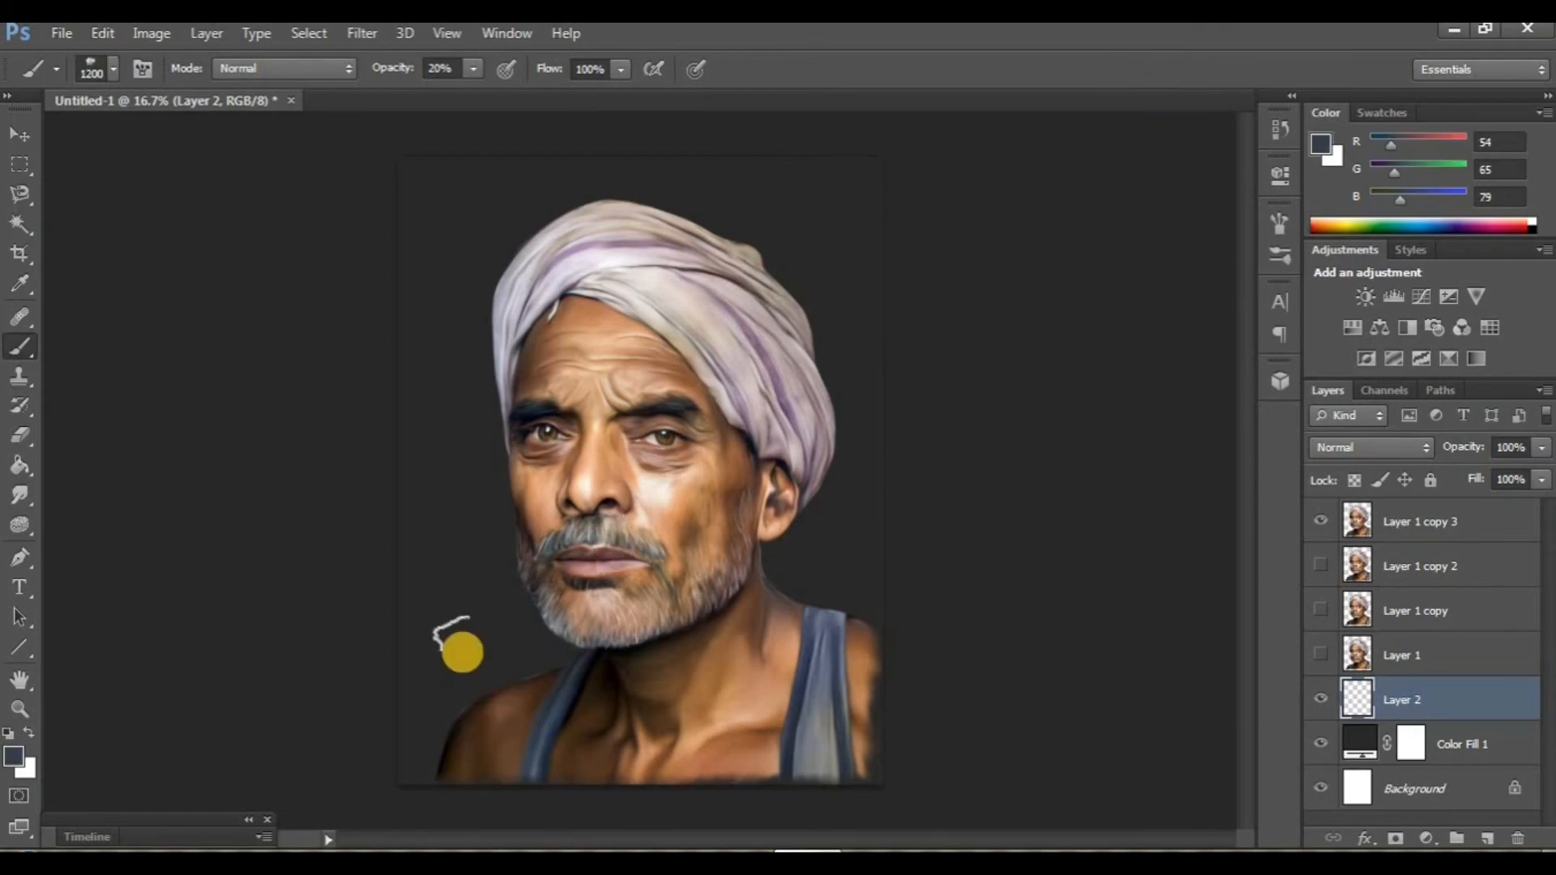
{"action": "mouse_move", "coordinate": [462, 653]}
{"action": "left_mouse_down"}
{"action": "mouse_move", "coordinate": [497, 689]}
{"action": "mouse_move", "coordinate": [597, 640]}
{"action": "mouse_move", "coordinate": [809, 594]}
{"action": "mouse_move", "coordinate": [809, 549]}
{"action": "mouse_move", "coordinate": [765, 460]}
{"action": "left_mouse_up"}
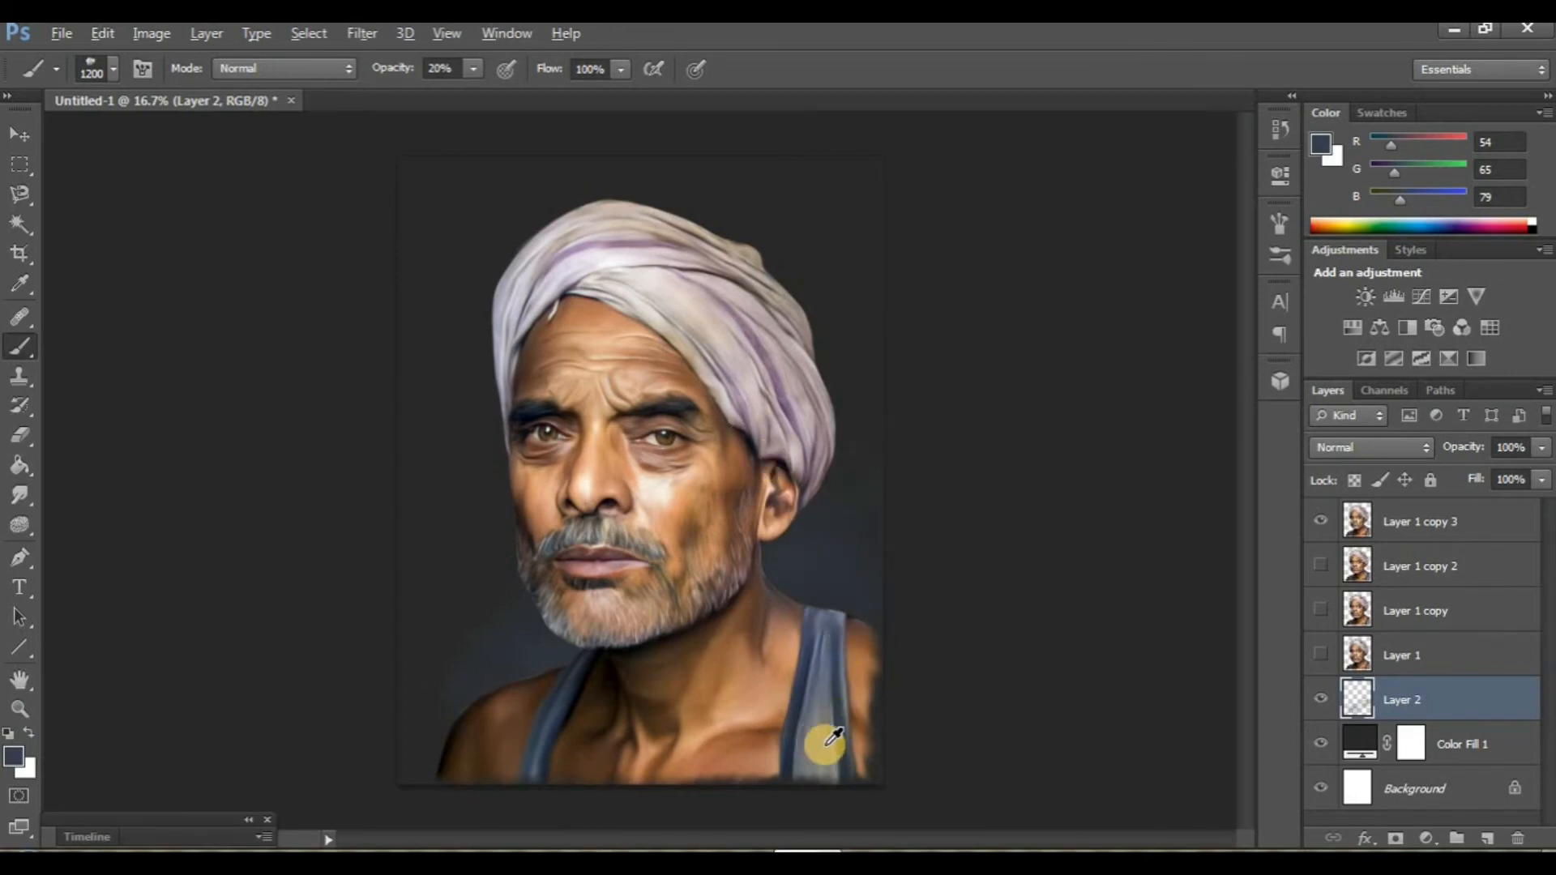
Paint grey tones sampled from the portrait across the background around the head and shoulders, lowering the brush opacity to 15%.
{"action": "left_click", "coordinate": [578, 605], "text": "alt"}
{"action": "mouse_move", "coordinate": [555, 641]}
{"action": "left_mouse_down"}
{"action": "mouse_move", "coordinate": [560, 461]}
{"action": "mouse_move", "coordinate": [779, 585]}
{"action": "mouse_move", "coordinate": [770, 350]}
{"action": "mouse_move", "coordinate": [668, 476]}
{"action": "left_mouse_up"}
{"action": "mouse_move", "coordinate": [676, 664]}
{"action": "left_mouse_down"}
{"action": "mouse_move", "coordinate": [590, 668]}
{"action": "mouse_move", "coordinate": [508, 696]}
{"action": "mouse_move", "coordinate": [489, 649]}
{"action": "left_mouse_up"}
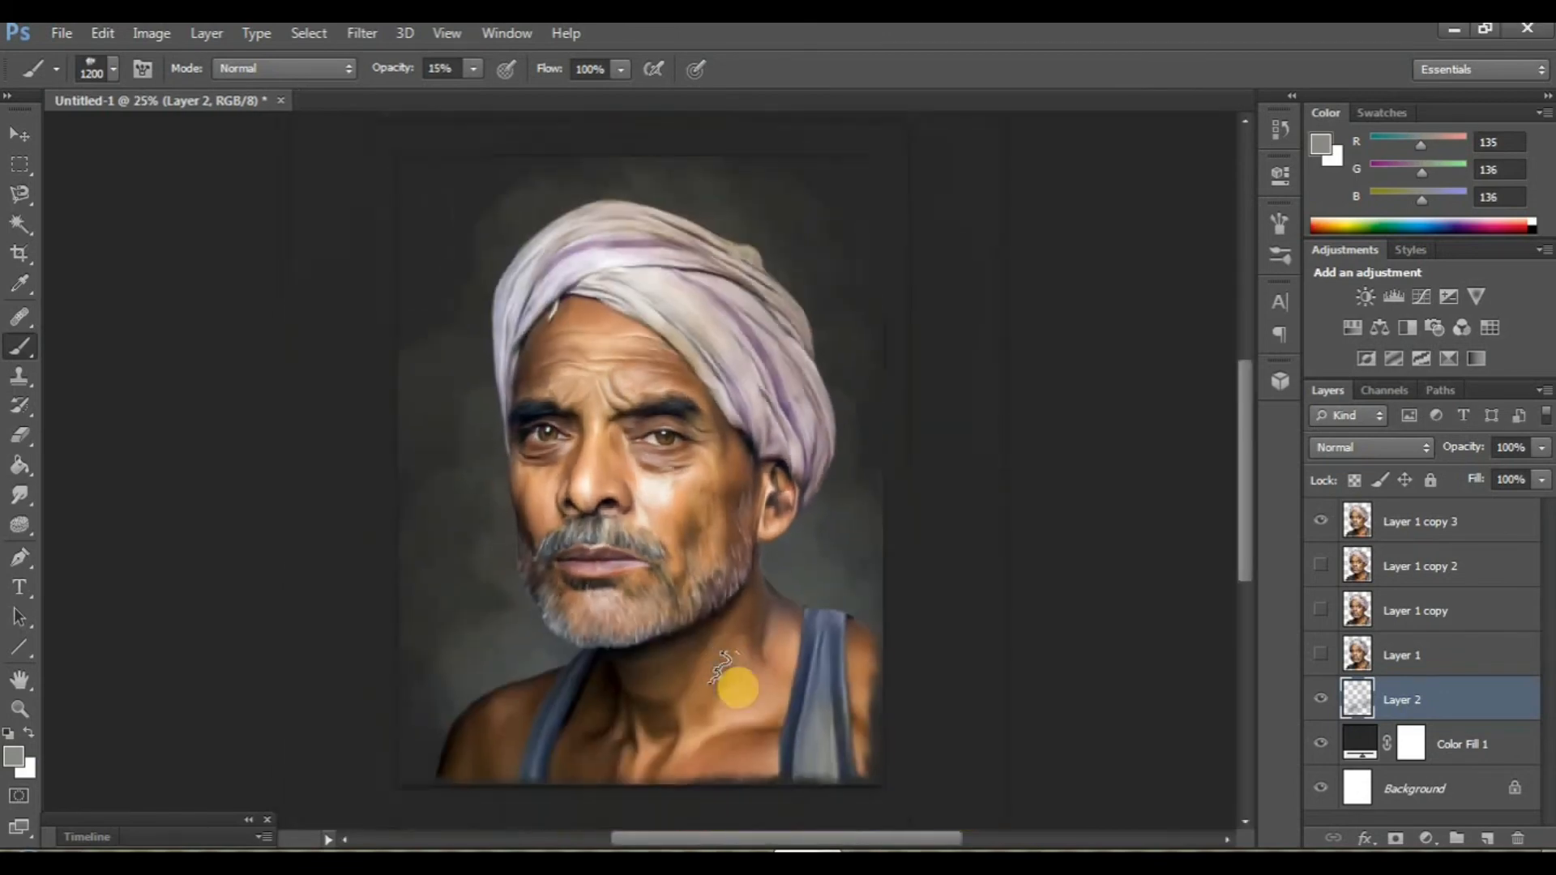
Add an empty layer above Layer 1 copy 3 and choose a soft round brush at 1200 px.
{"action": "left_click", "coordinate": [1401, 535]}
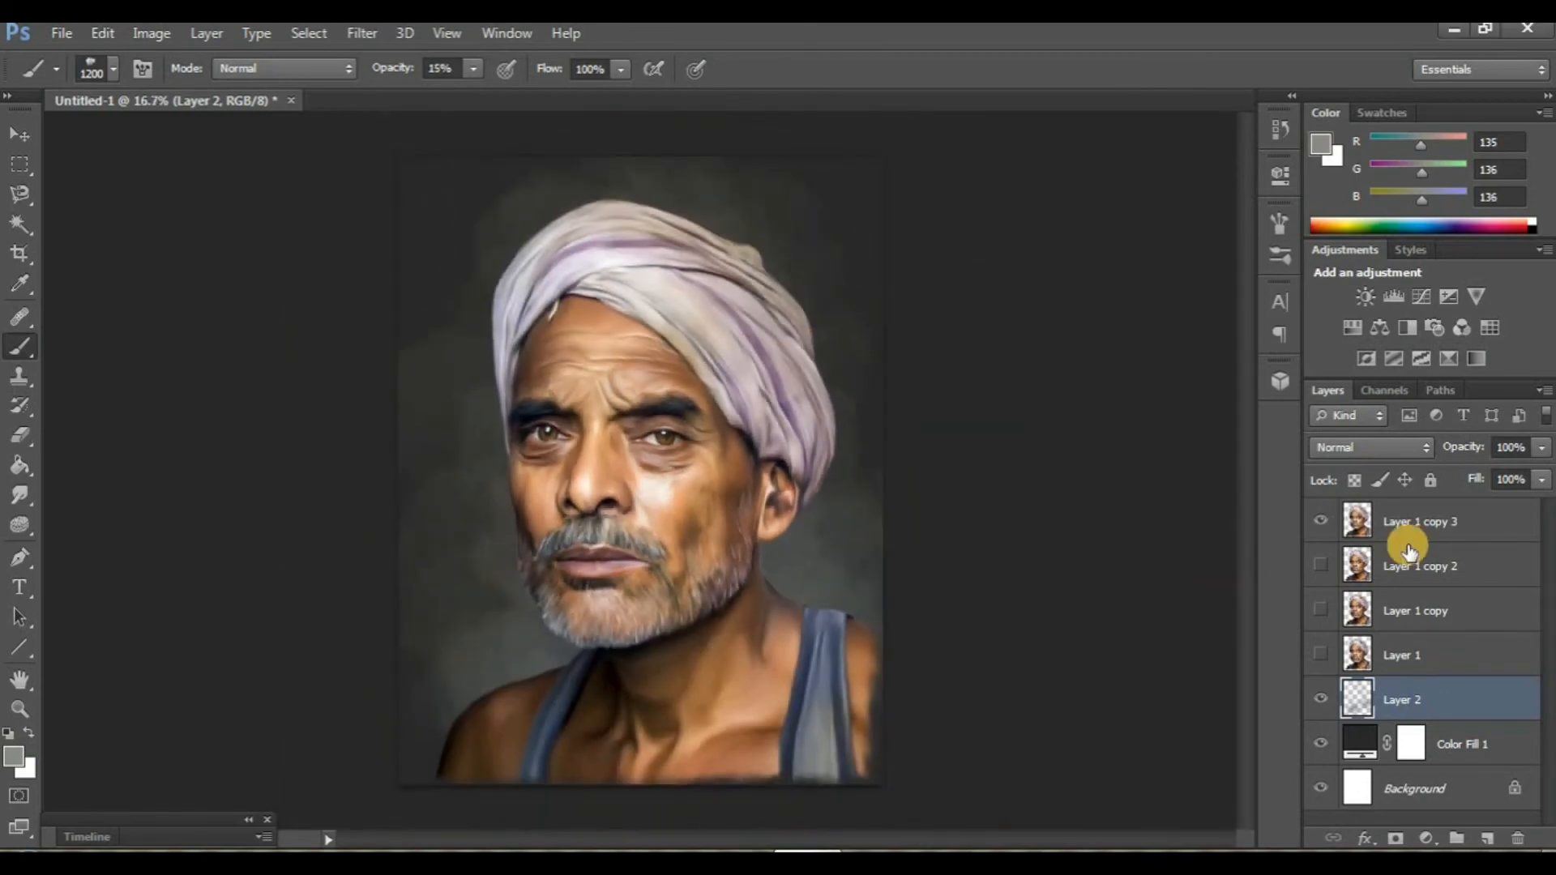
{"action": "left_click", "coordinate": [1485, 840]}
{"action": "left_click", "coordinate": [111, 73]}
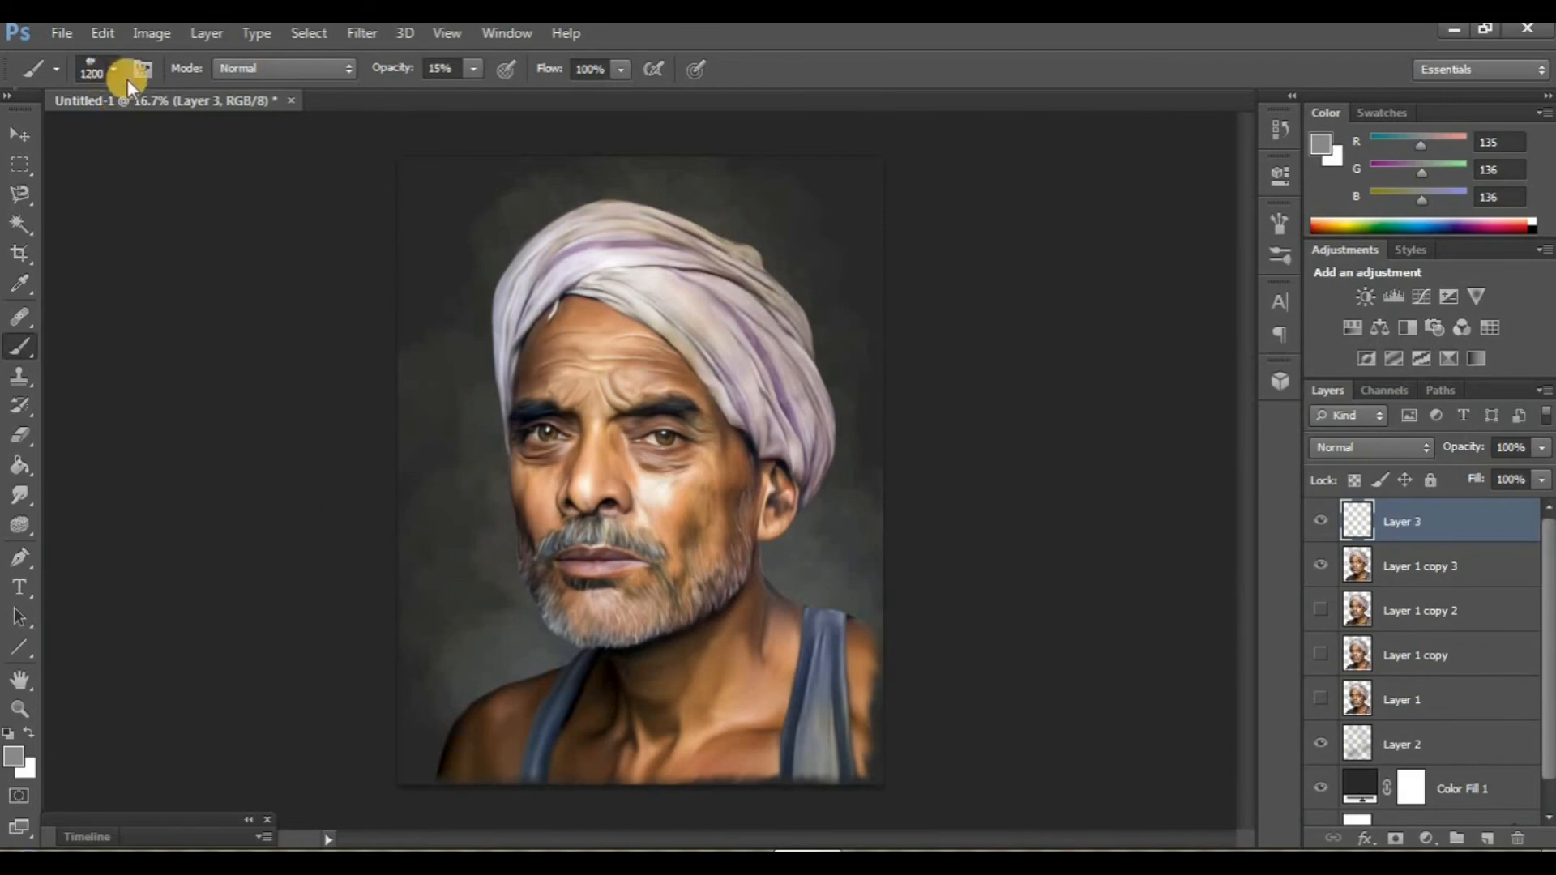
{"action": "left_click_drag", "start_coordinate": [258, 344], "coordinate": [253, 239]}
{"action": "double_click", "coordinate": [178, 252]}
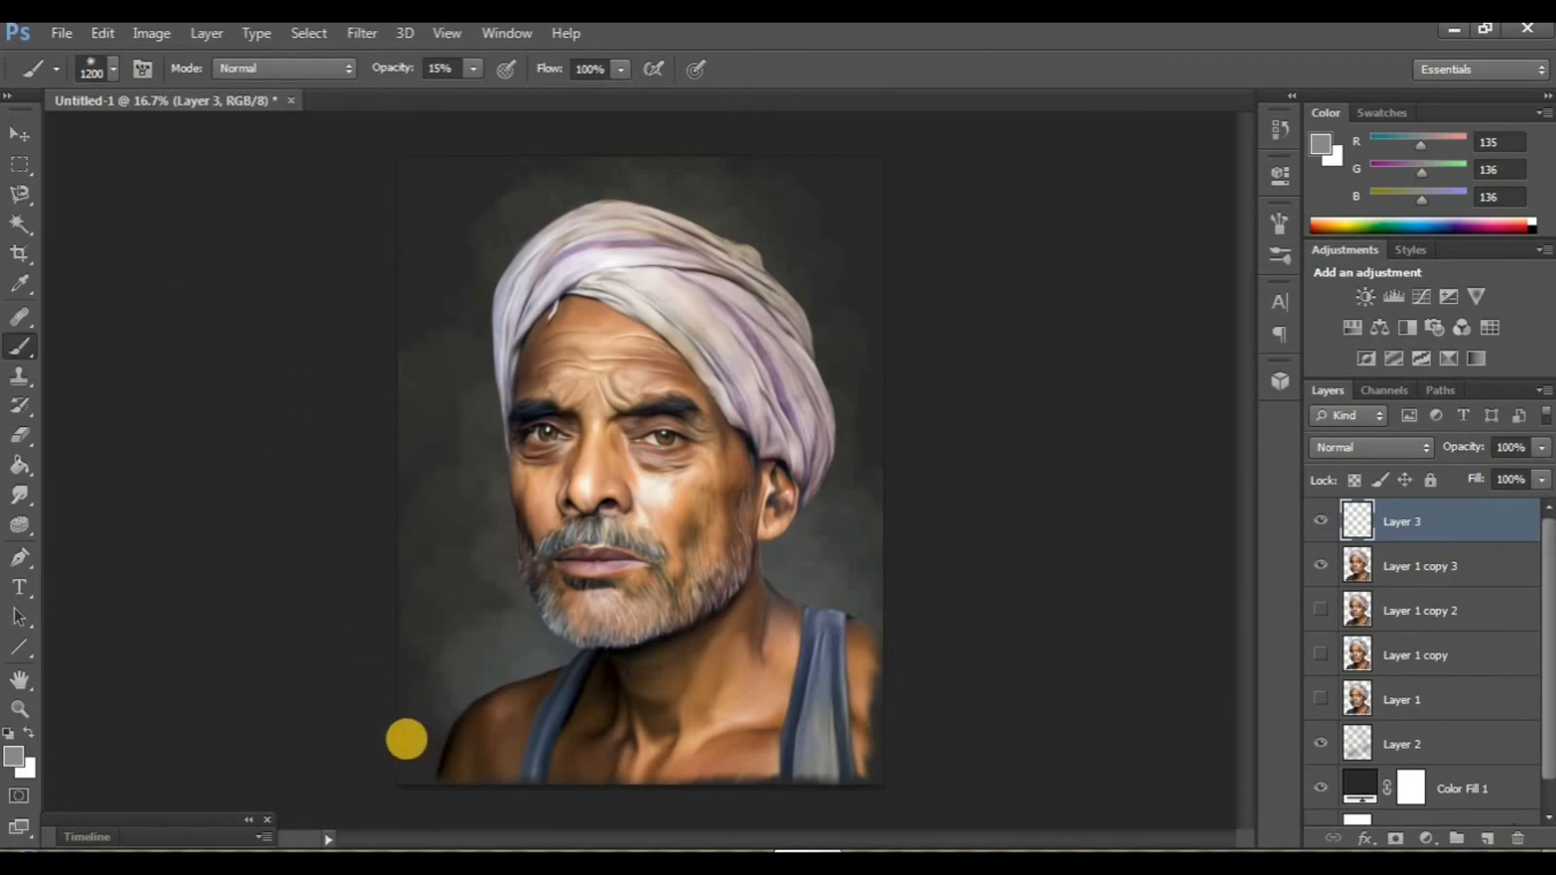
Paint a soft grey haze across the bottom edge of the portrait on Layer 3, using a grey sampled from the tank top.
{"action": "mouse_move", "coordinate": [397, 770]}
{"action": "left_mouse_down"}
{"action": "mouse_move", "coordinate": [538, 825]}
{"action": "mouse_move", "coordinate": [861, 790]}
{"action": "left_mouse_up"}
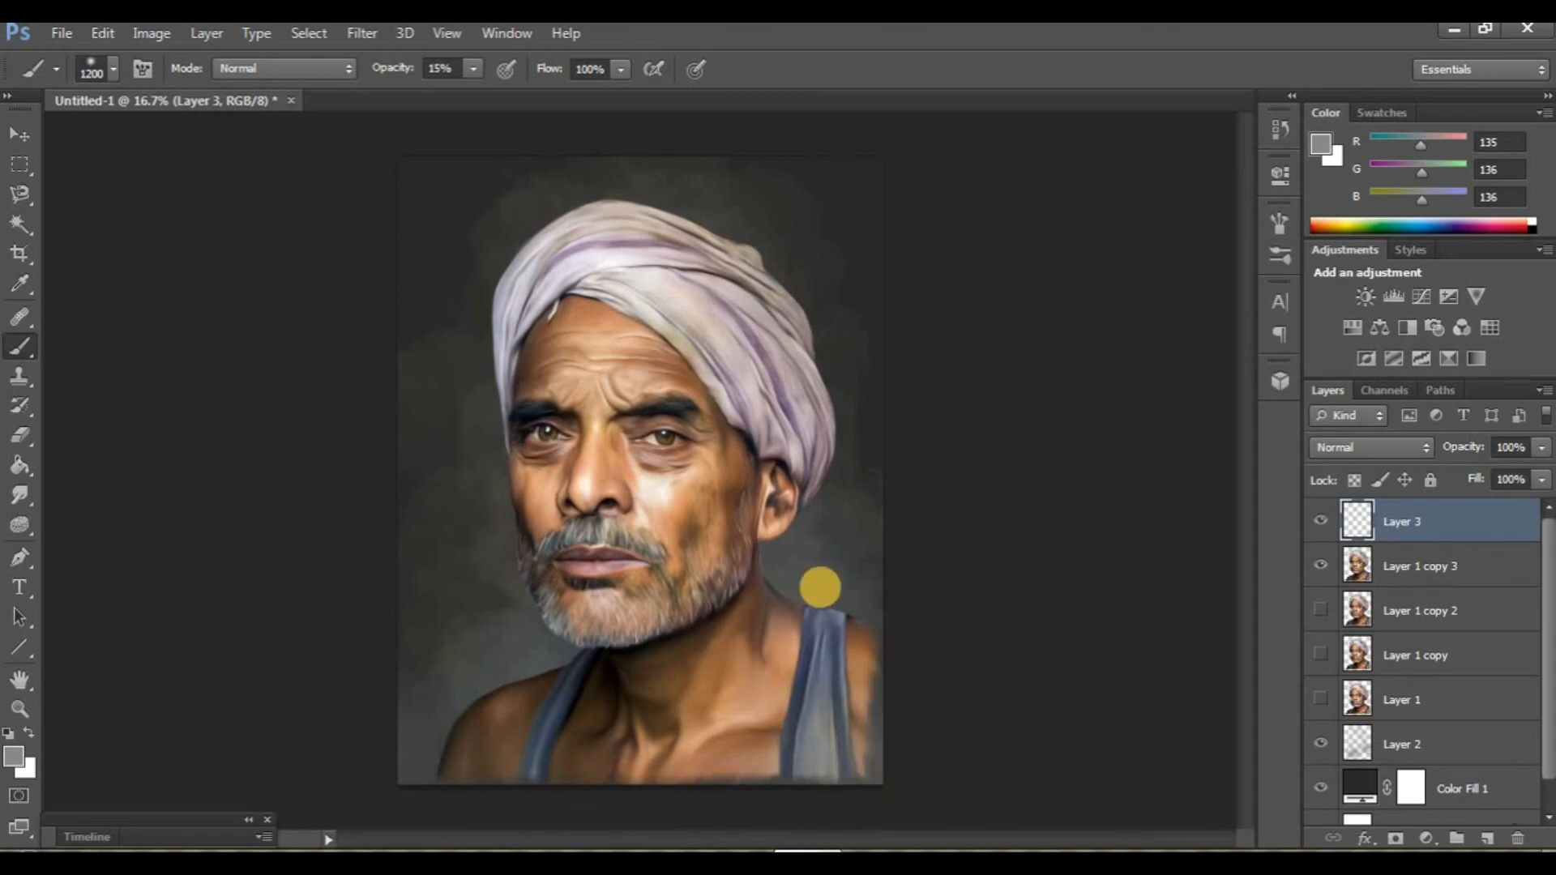
{"action": "key", "text": "super"}
{"action": "key", "text": "super"}
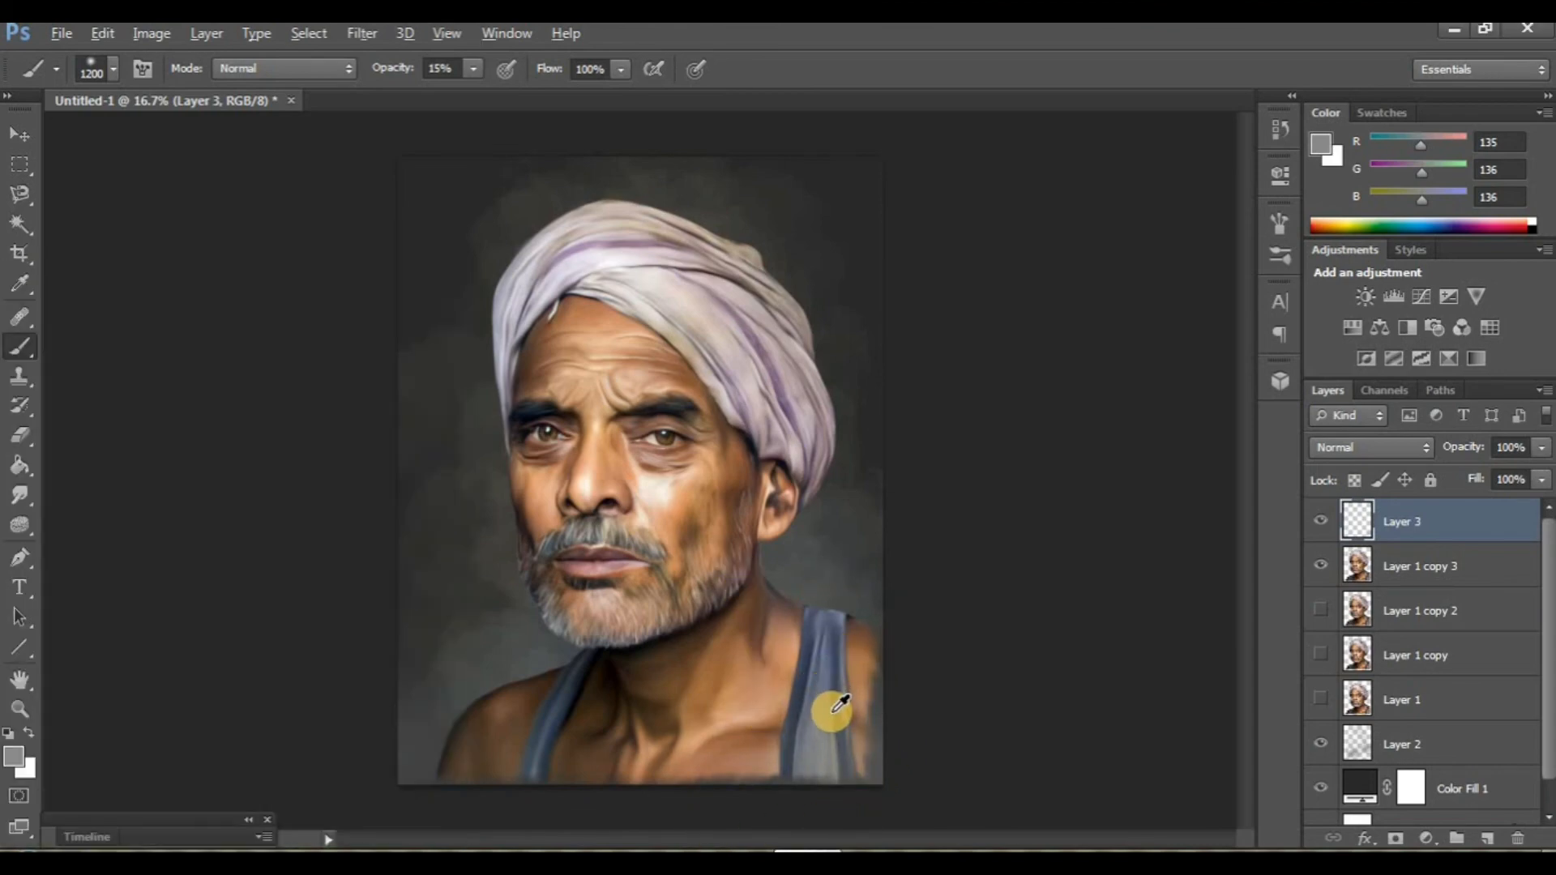
{"action": "left_click", "coordinate": [840, 702], "text": "alt"}
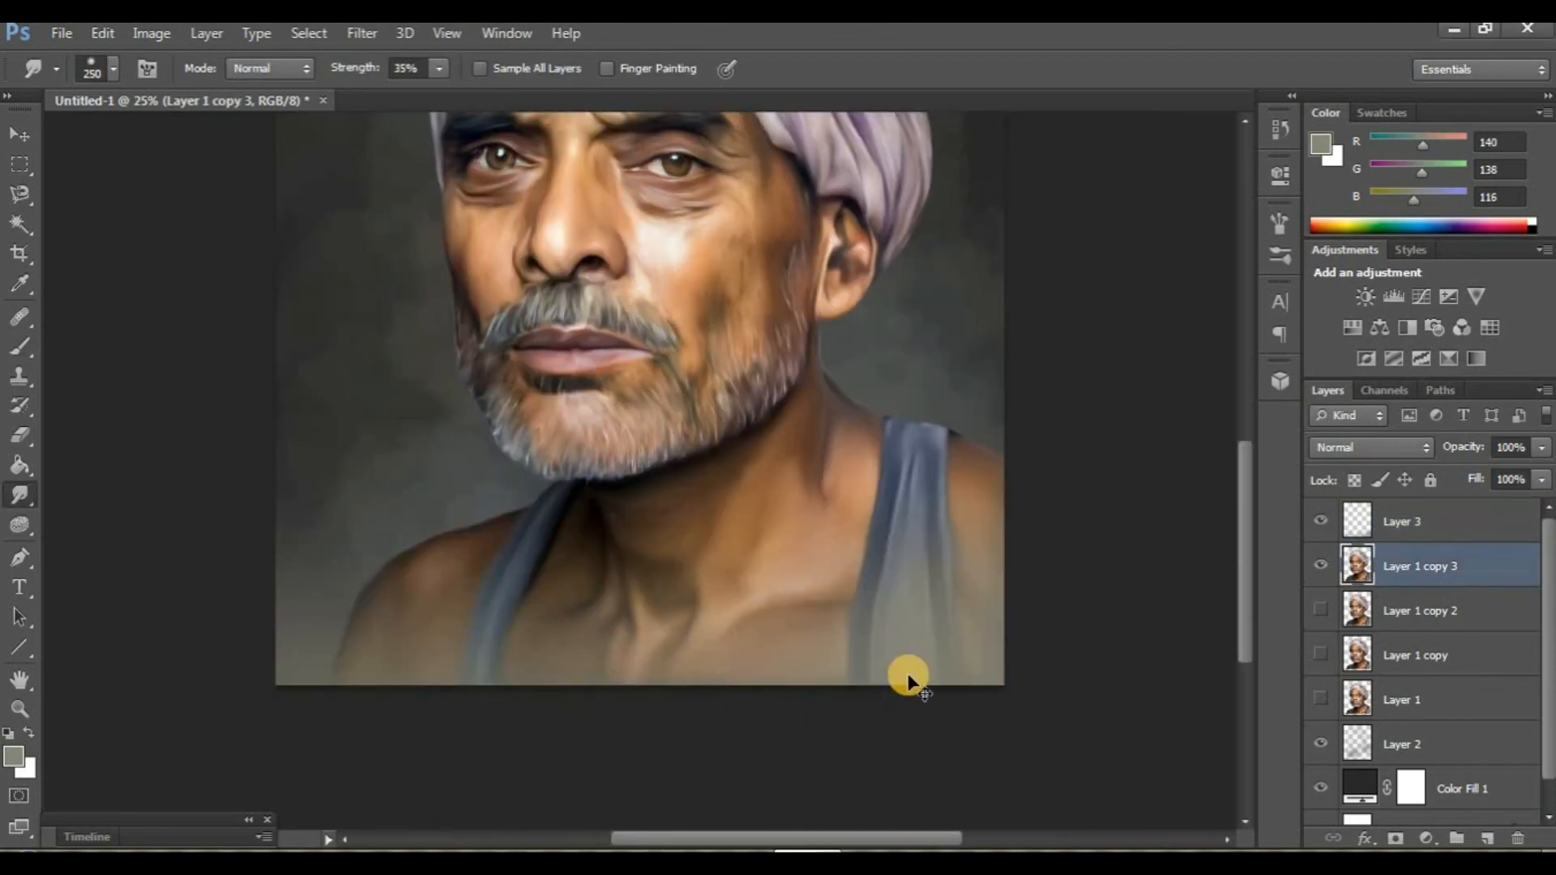
Hide and show Layer 3 again to compare the whole portrait with and without the painted haze.
{"action": "key", "text": "ctrl+minus"}
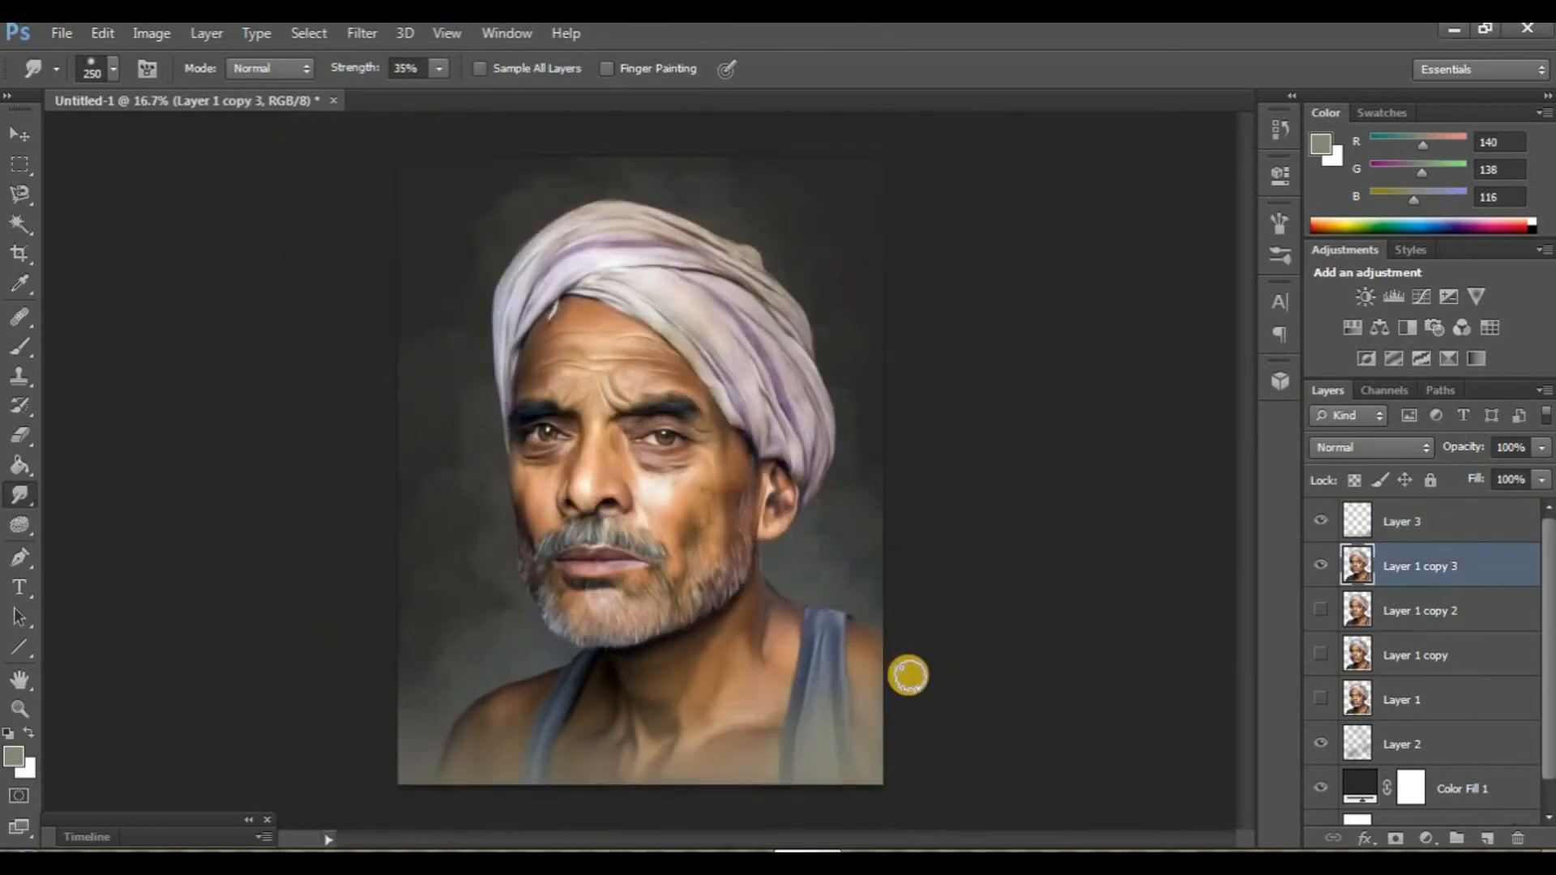
{"action": "left_click", "coordinate": [1319, 524]}
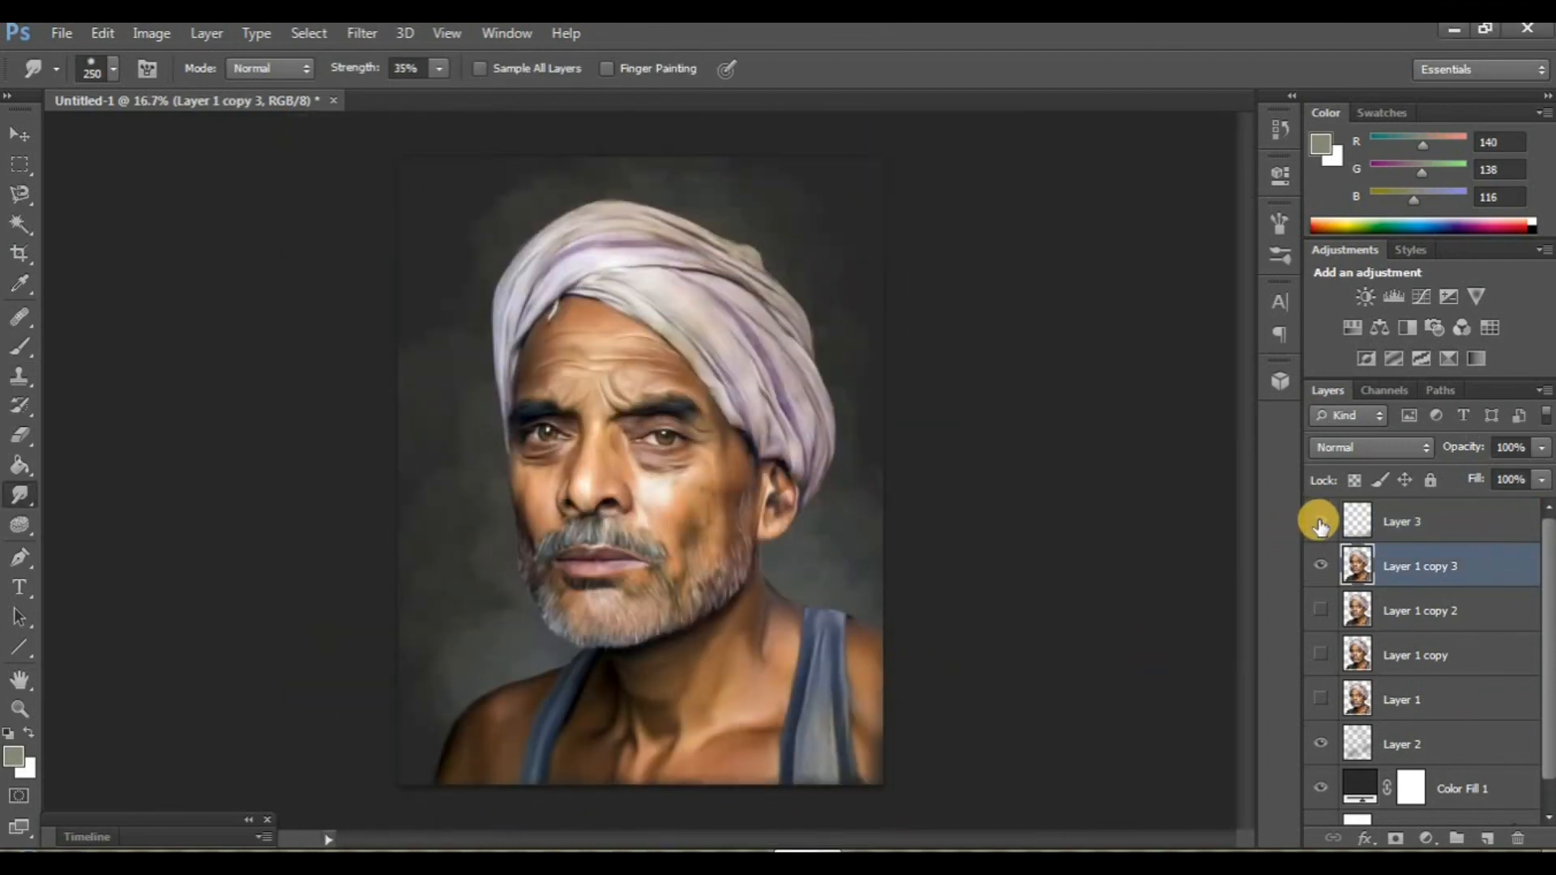
{"action": "left_click", "coordinate": [1320, 525]}
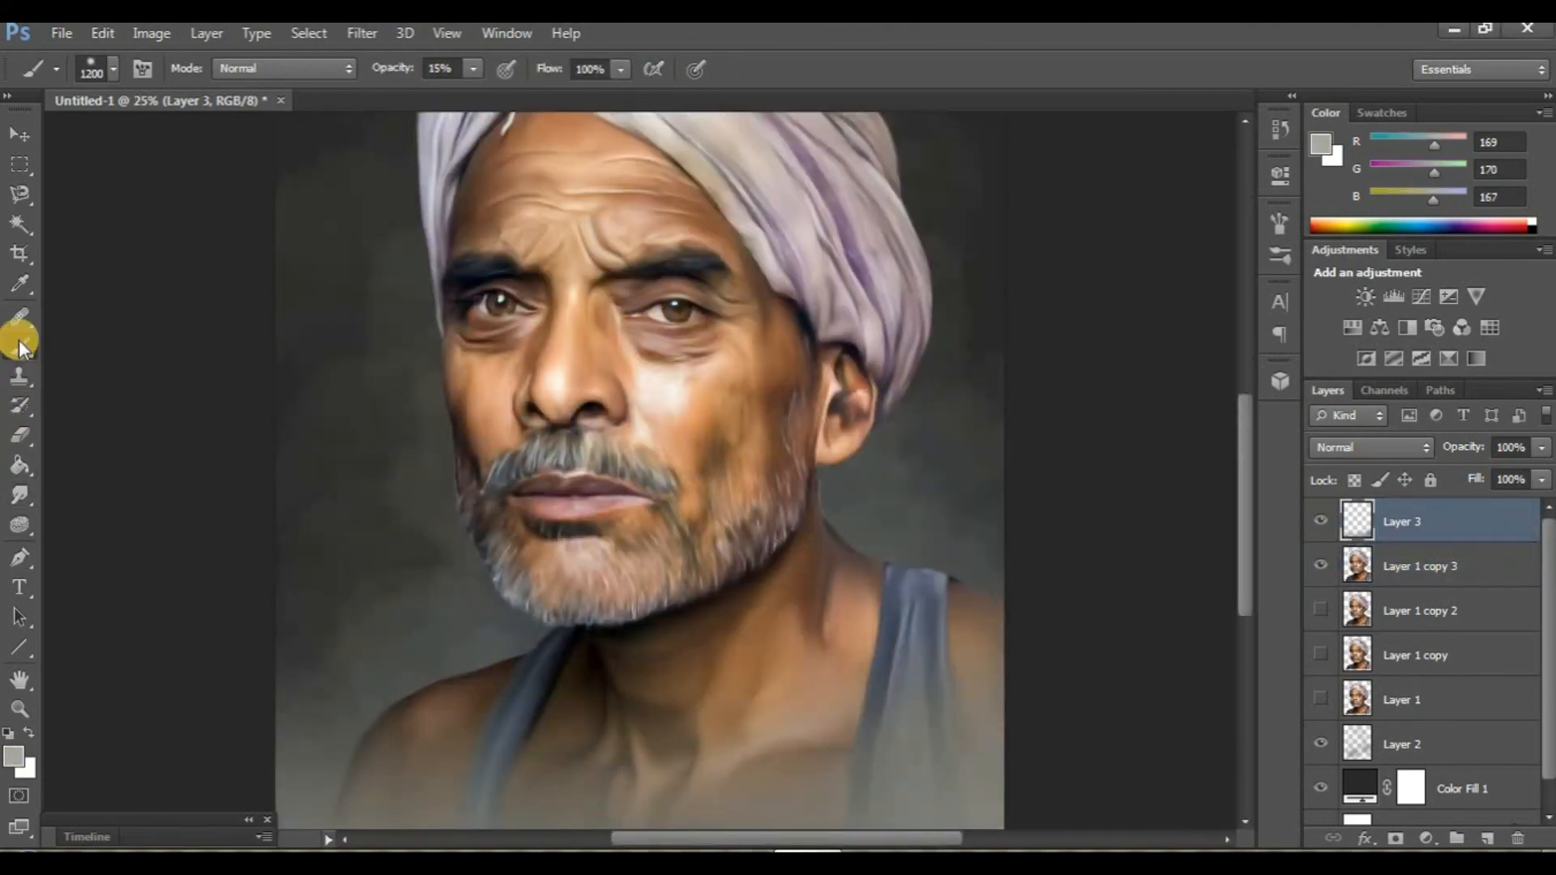
Sign the lower-right corner of the portrait on Layer 3 with the Pencil tool in white.
{"action": "right_click", "coordinate": [20, 348]}
{"action": "left_click", "coordinate": [83, 365]}
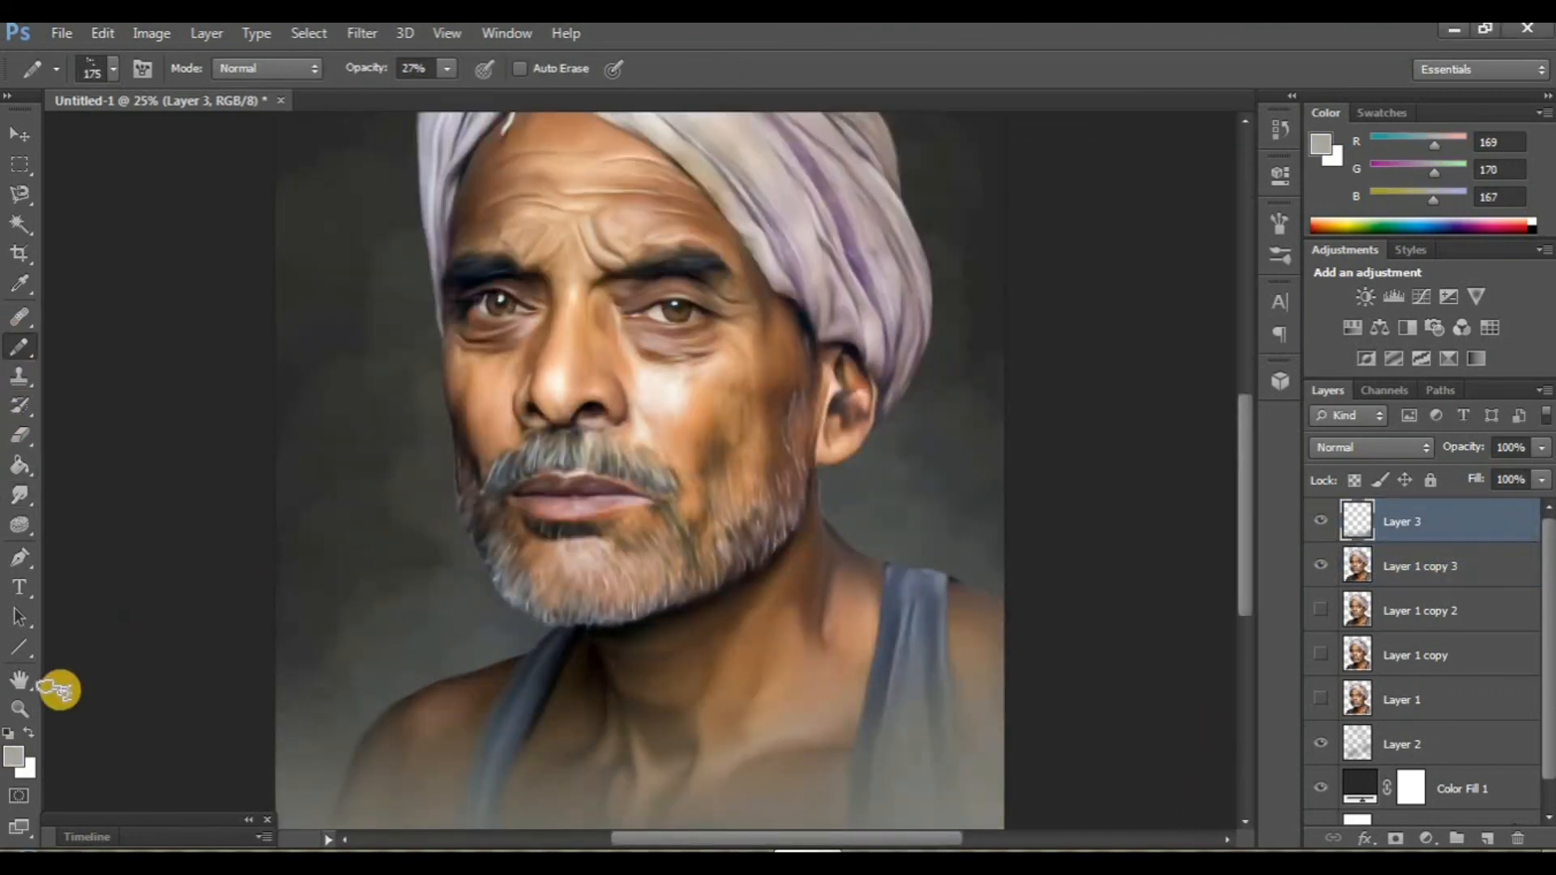
{"action": "left_click", "coordinate": [14, 756]}
{"action": "left_click", "coordinate": [885, 324]}
{"action": "left_click", "coordinate": [1460, 321]}
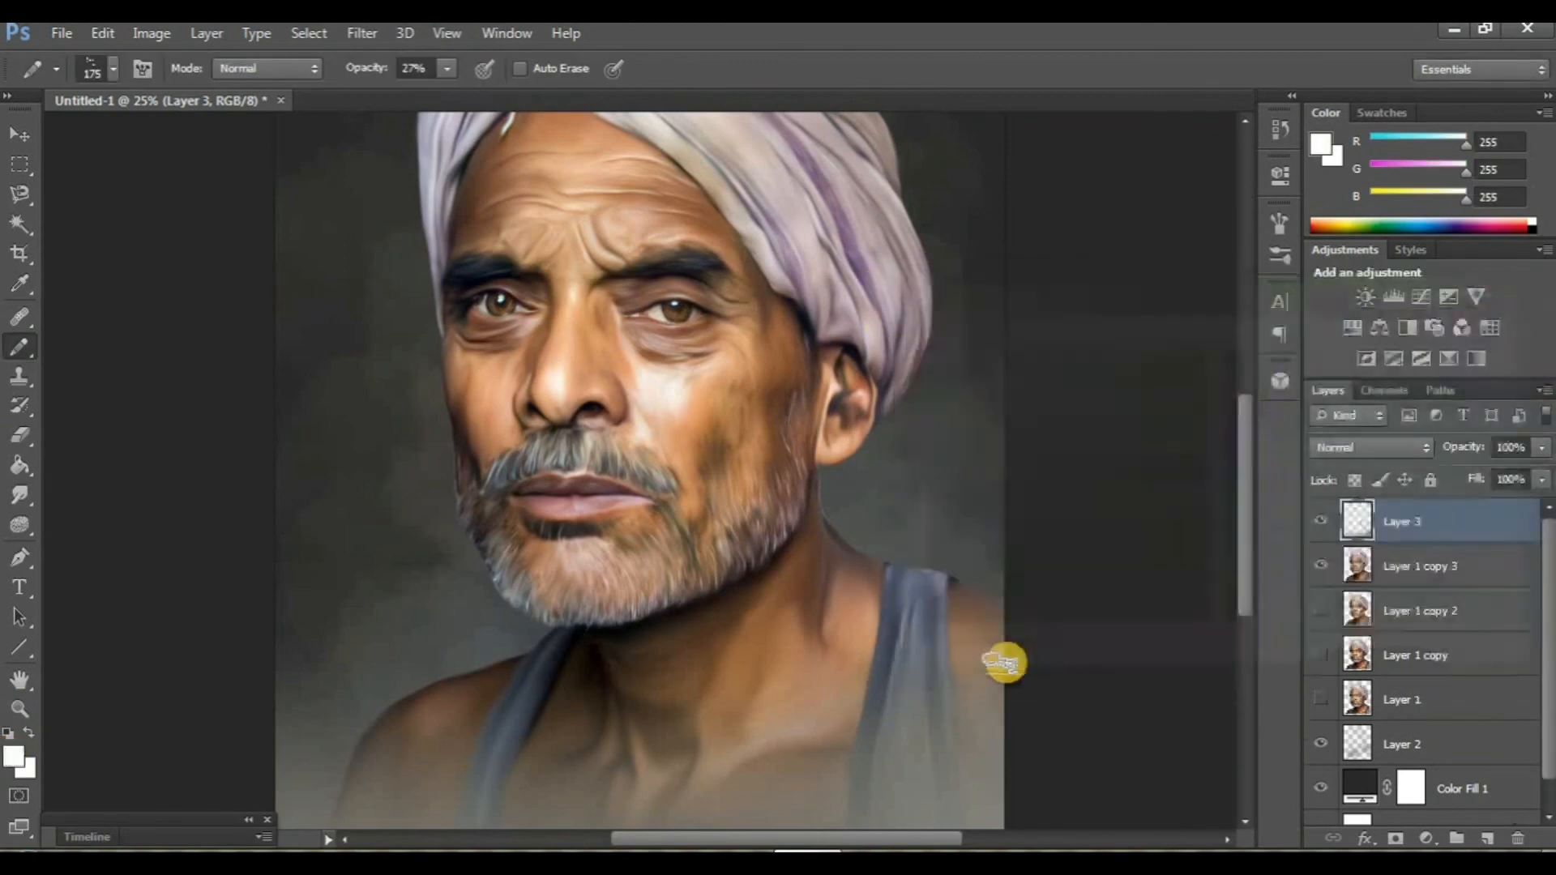
{"action": "key", "text": "Tab"}
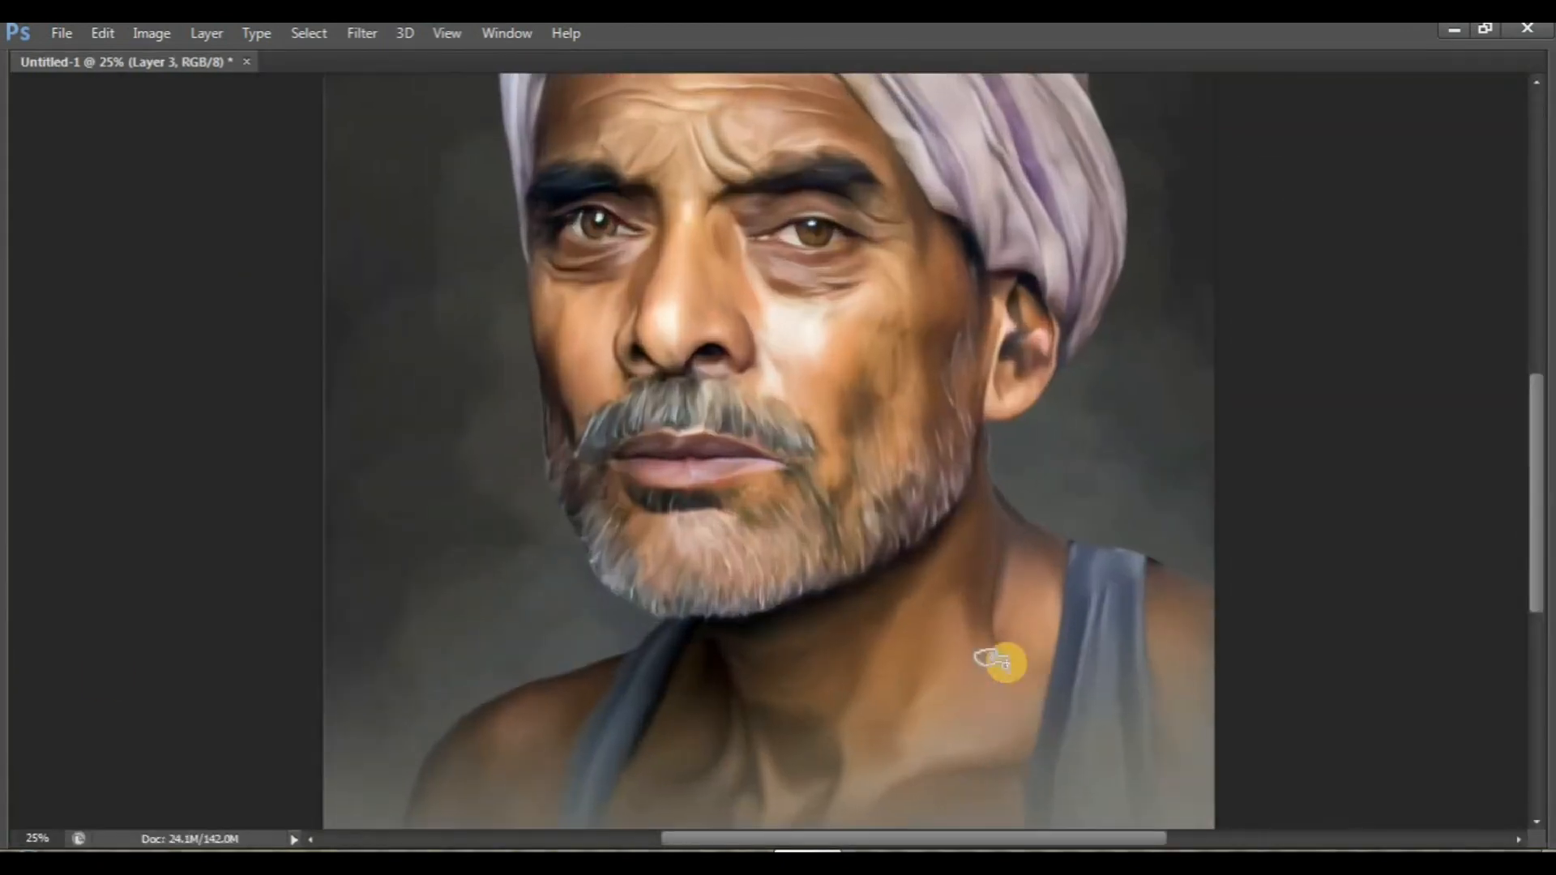
{"action": "scroll", "coordinate": [1073, 676], "scroll_direction": "down", "scroll_amount": 5}
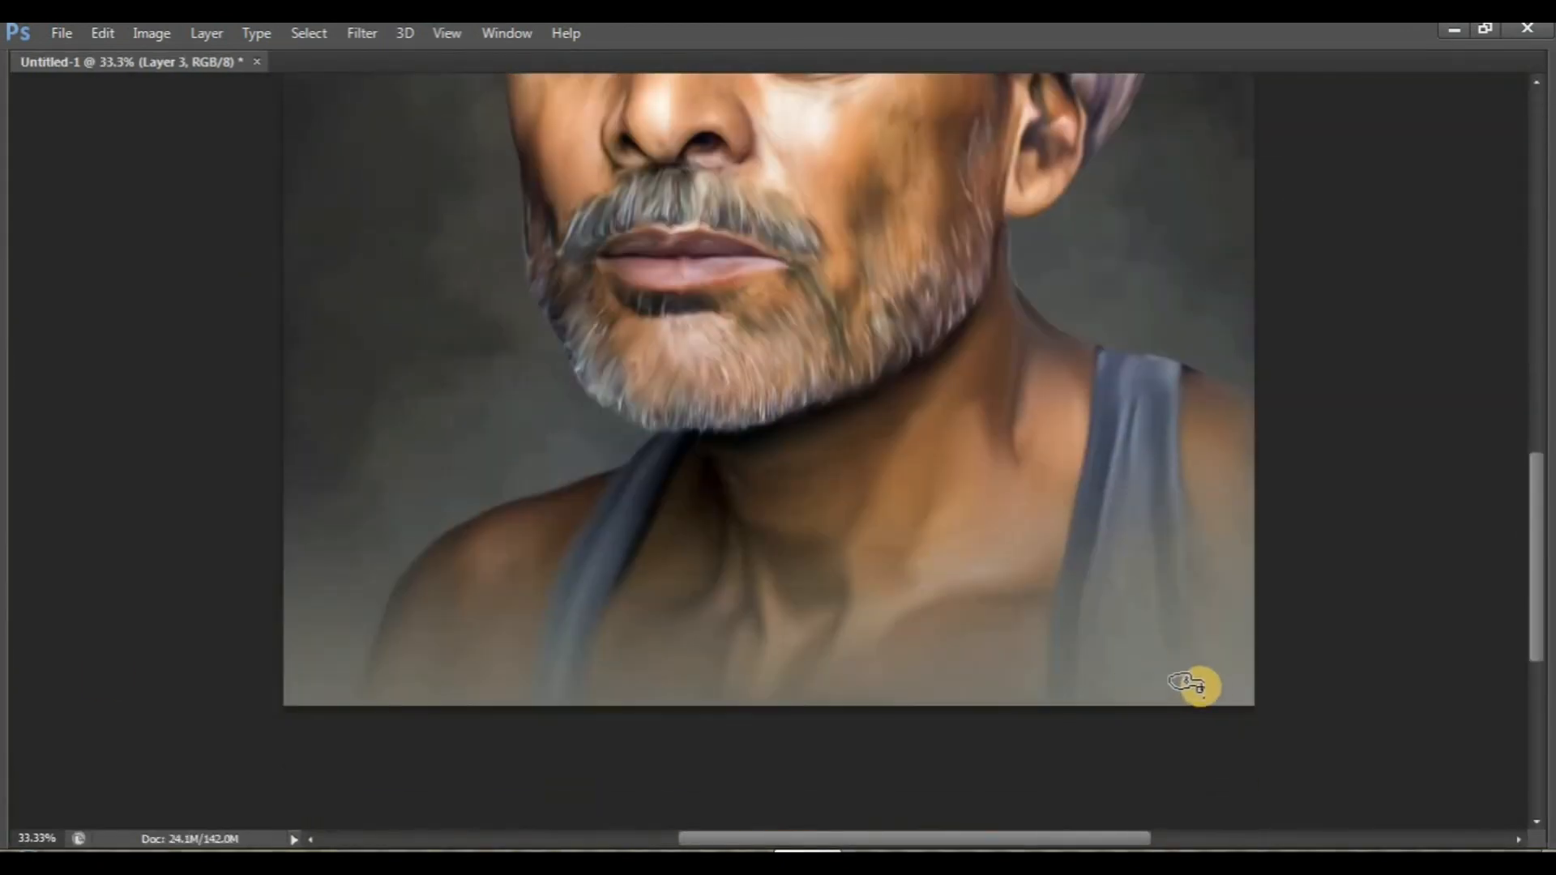
{"action": "key", "text": "ctrl+minus"}
{"action": "key", "text": "ctrl+minus"}
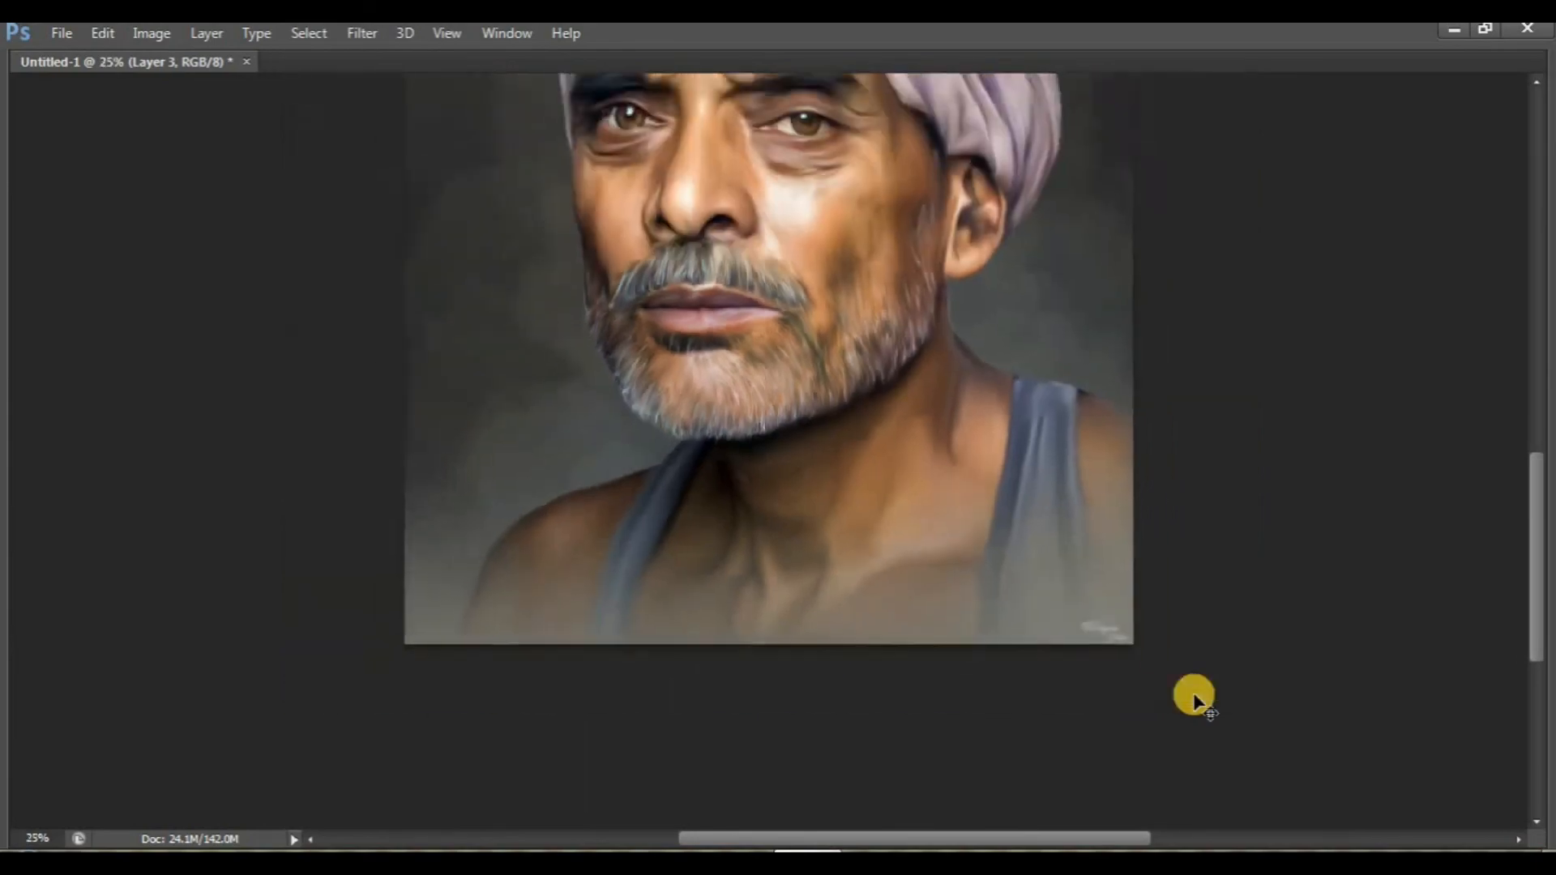